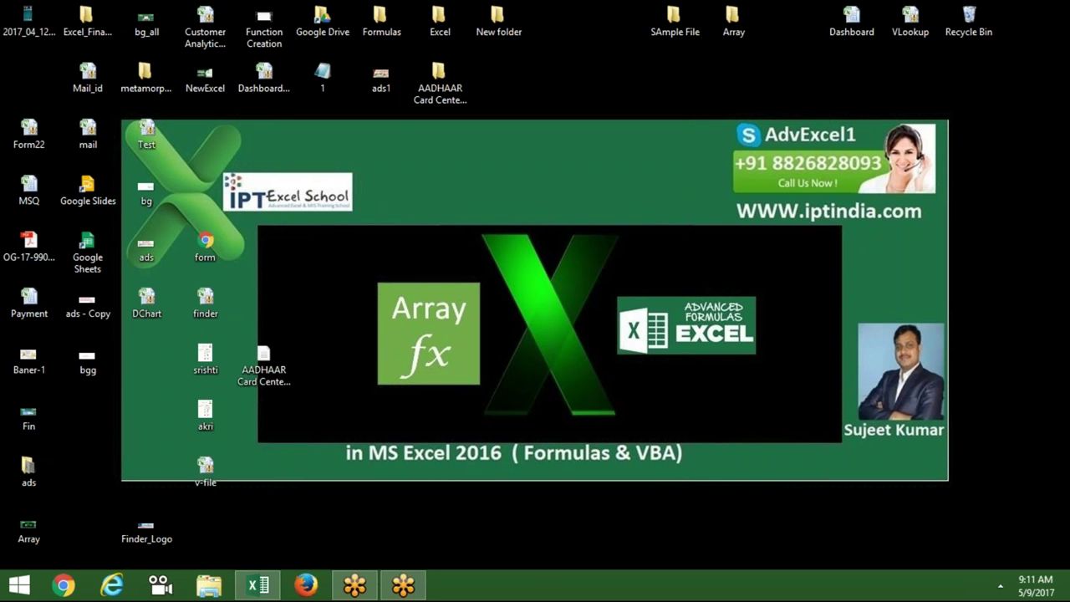
Restore the Excel Book1 window from the taskbar so it fills the screen.
{"action": "left_click", "coordinate": [258, 585]}
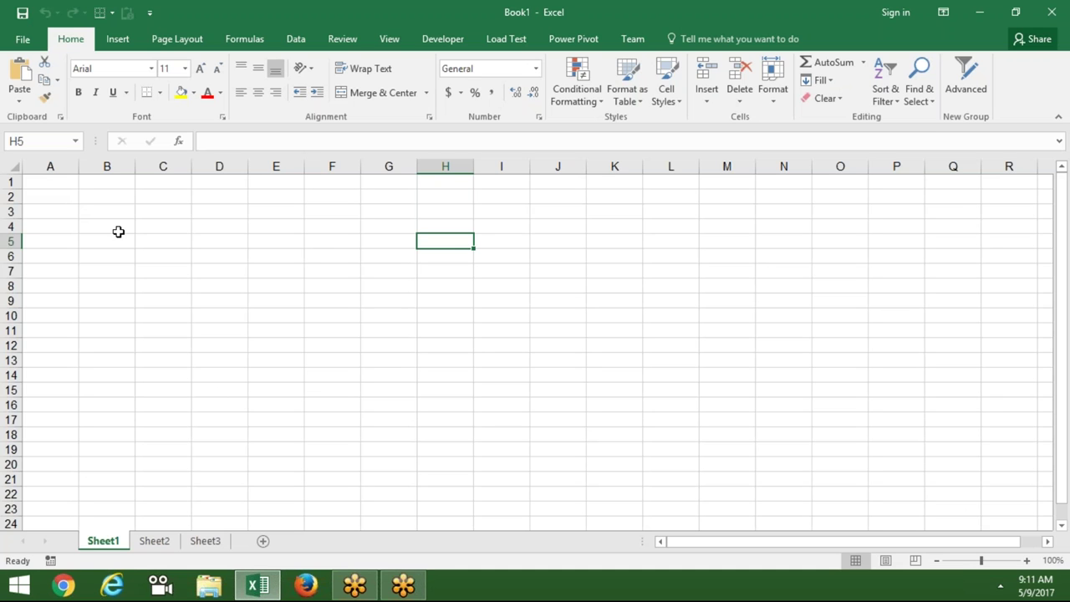
Insert the local Desktop picture 'bg' as Sheet1's background via Page Layout > Background.
{"action": "left_click", "coordinate": [73, 182]}
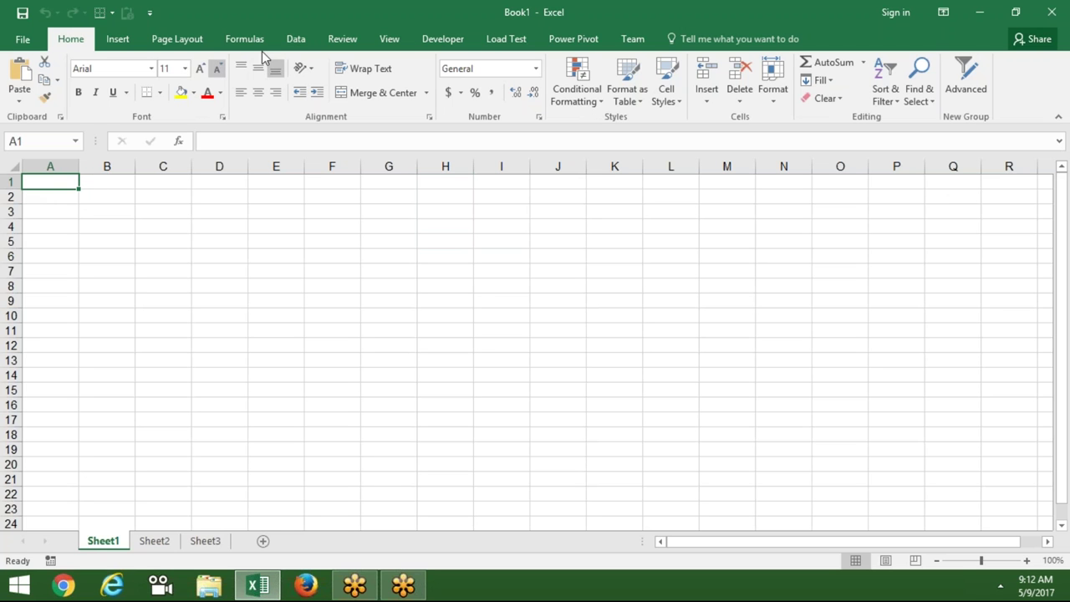
{"action": "left_click", "coordinate": [202, 48]}
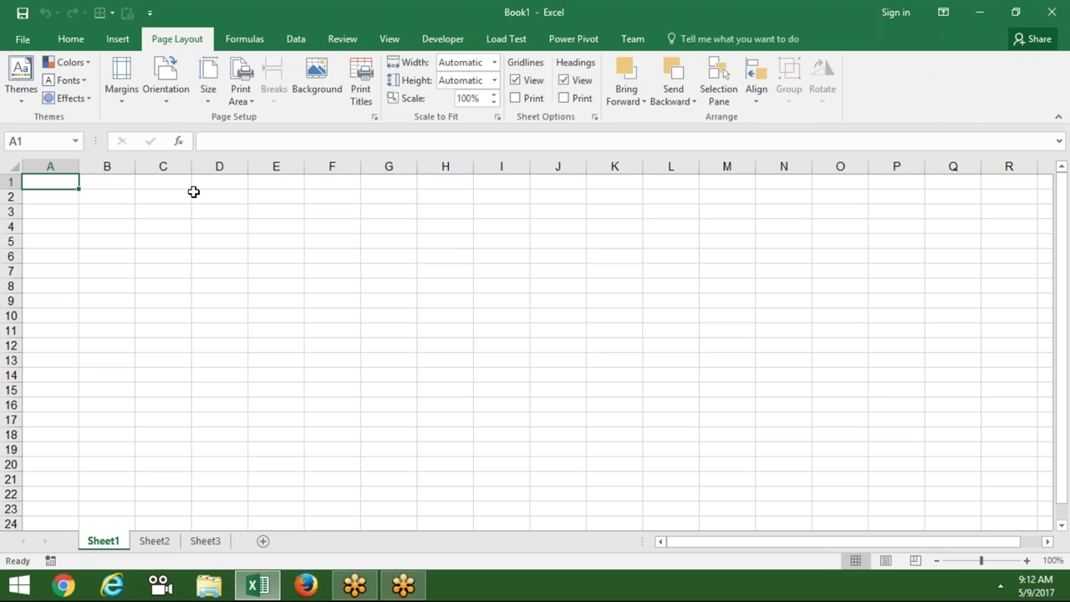
{"action": "left_click", "coordinate": [322, 104]}
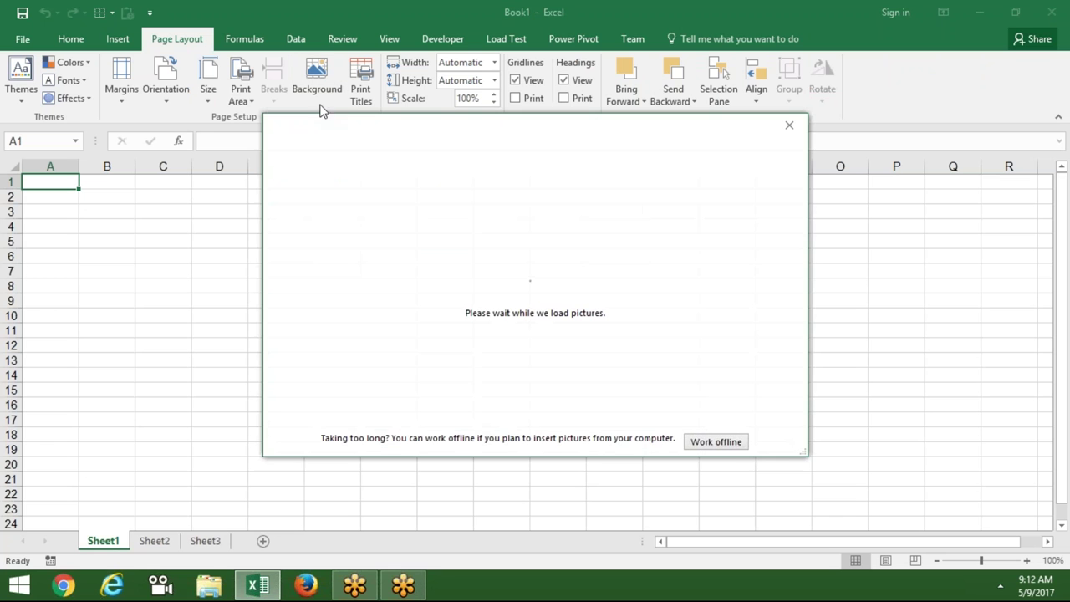
{"action": "left_click", "coordinate": [730, 444]}
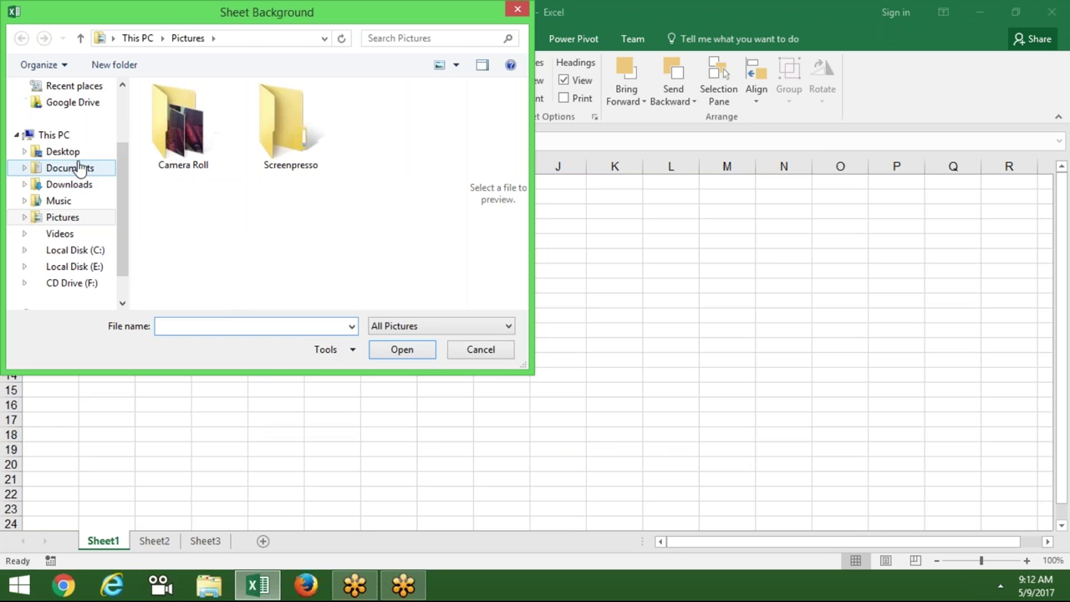
{"action": "left_click", "coordinate": [63, 151]}
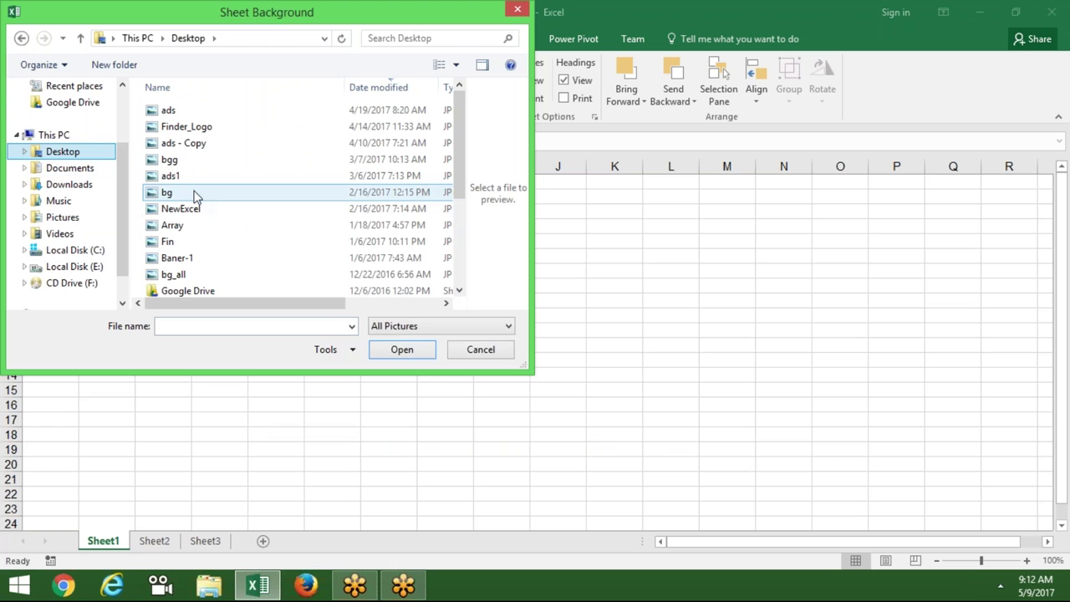
{"action": "left_click", "coordinate": [197, 194]}
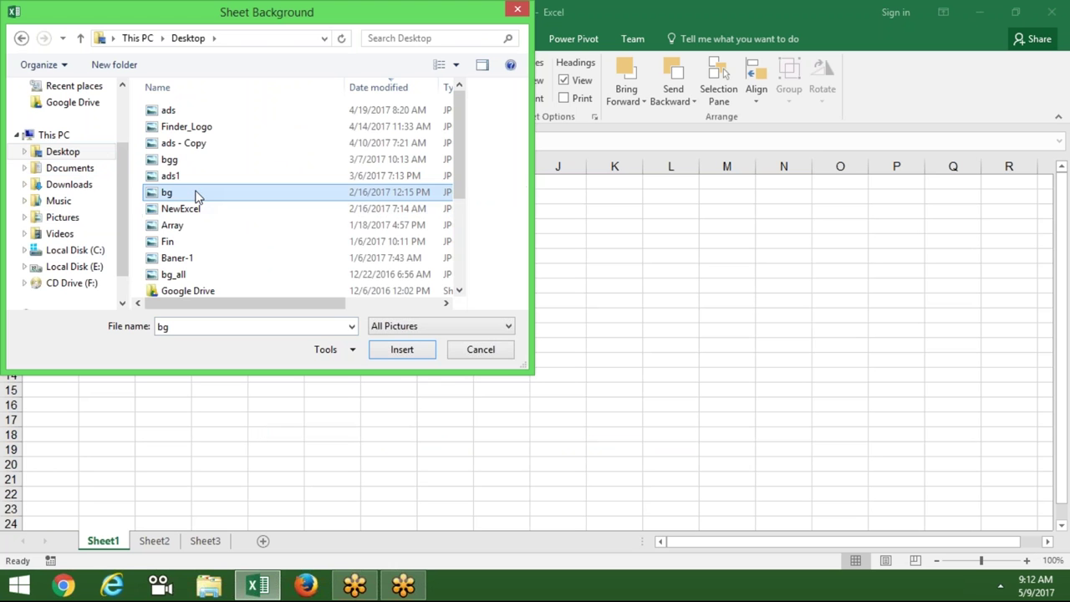
{"action": "left_click", "coordinate": [409, 351]}
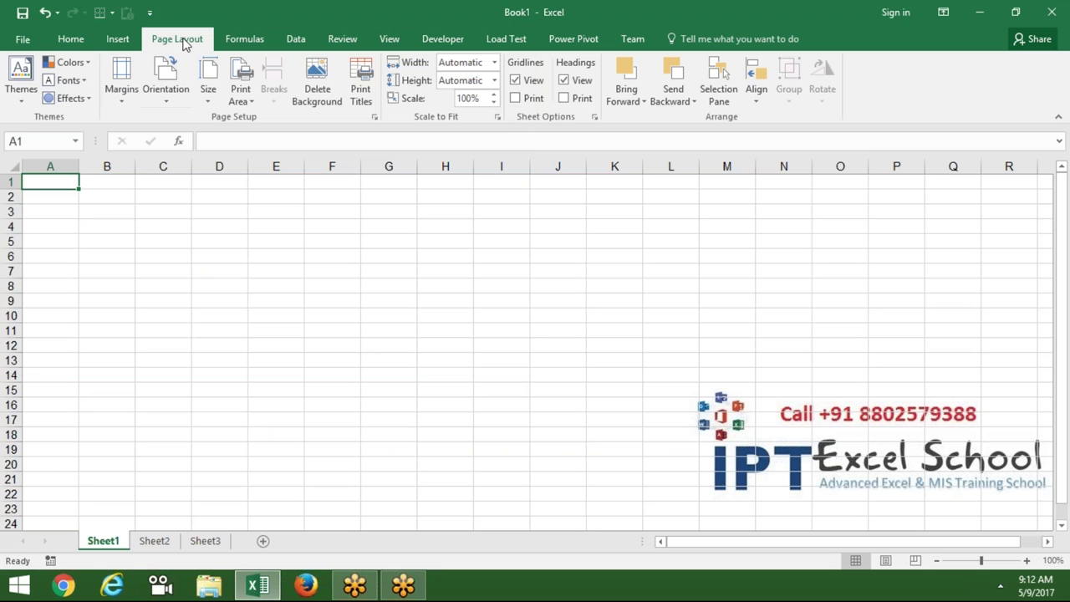
{"action": "left_click", "coordinate": [248, 40]}
Browse the Lookup & Reference functions, then enter row 1 in C3 and column 3 in D3.
{"action": "left_click", "coordinate": [311, 95]}
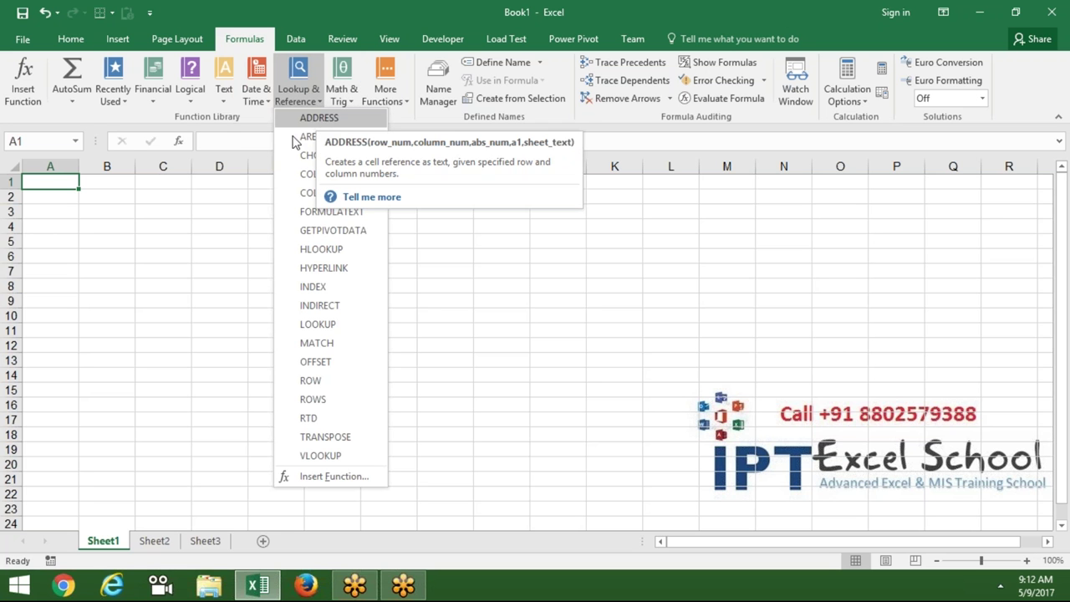
{"action": "left_click", "coordinate": [127, 264]}
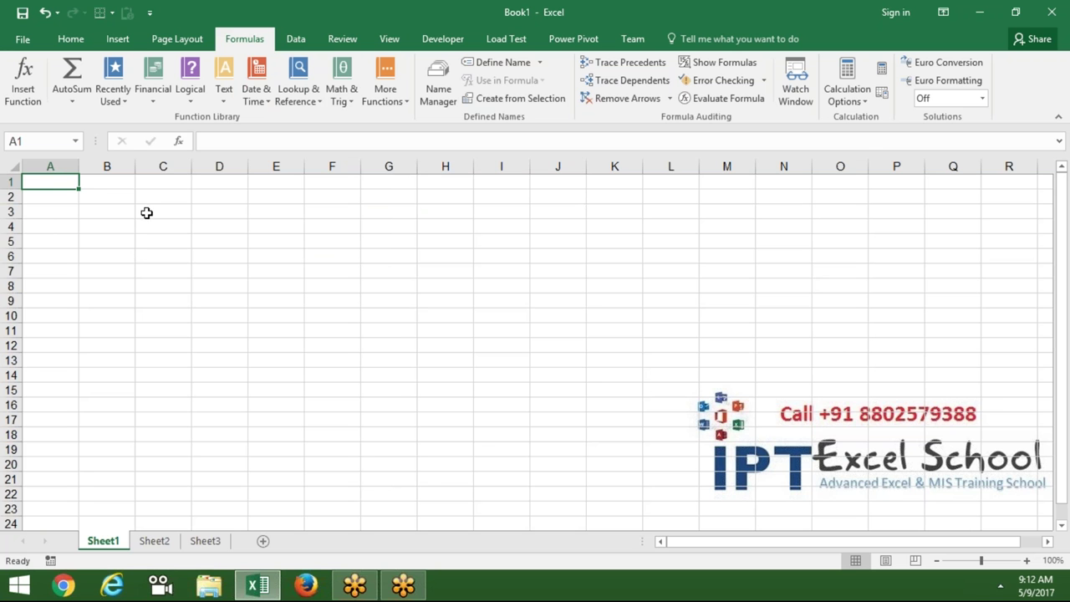
{"action": "left_click", "coordinate": [143, 209]}
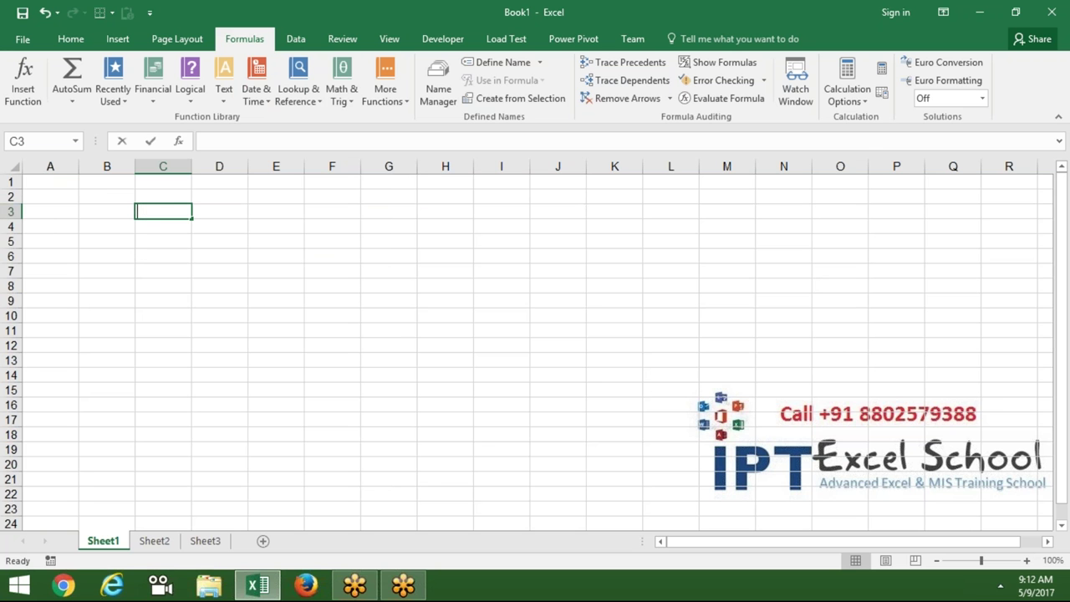
{"action": "type", "text": "1"}
{"action": "key", "text": "Tab"}
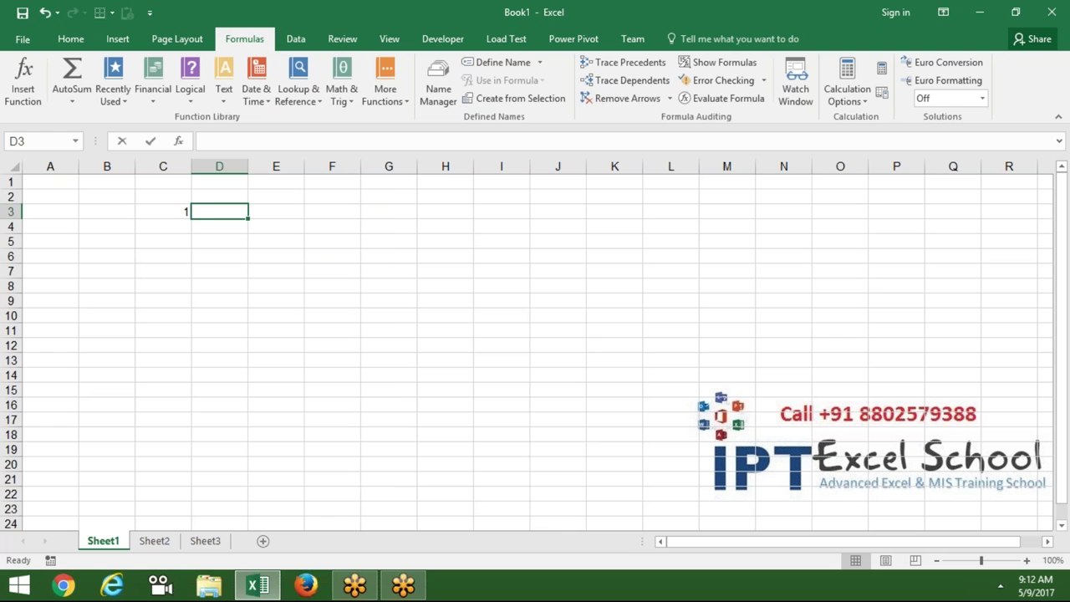
{"action": "type", "text": "3"}
{"action": "key", "text": "Return"}
Label the values with R in C2 and C in D2.
{"action": "left_click", "coordinate": [163, 211]}
{"action": "left_click", "coordinate": [163, 196]}
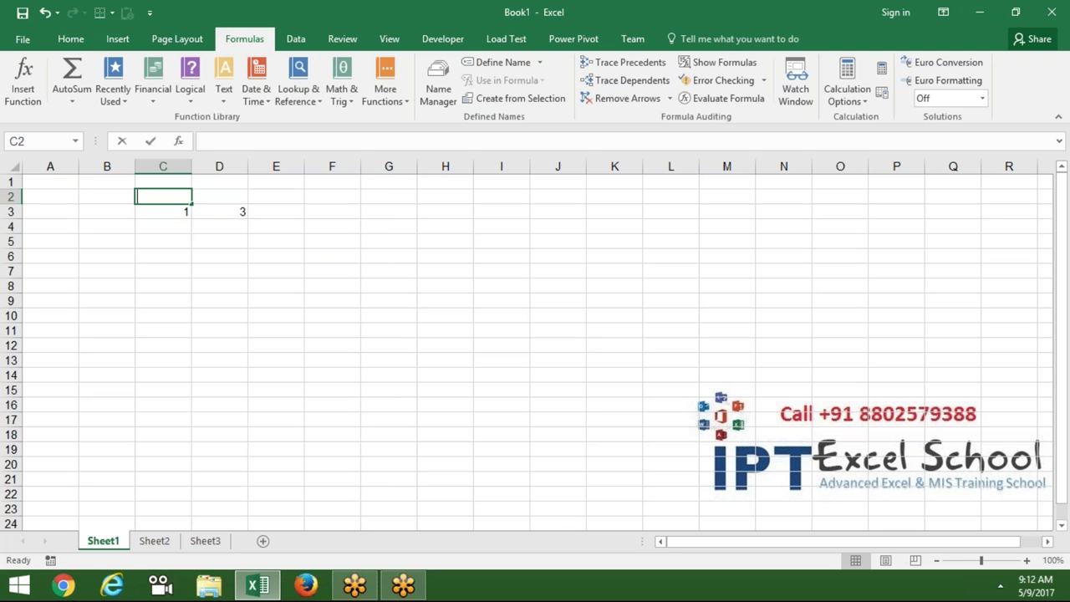
{"action": "type", "text": "R"}
{"action": "key", "text": "Tab"}
{"action": "key", "text": "F2"}
{"action": "type", "text": "3"}
{"action": "key", "text": "Return"}
{"action": "left_click", "coordinate": [163, 196]}
{"action": "double_click", "coordinate": [219, 196]}
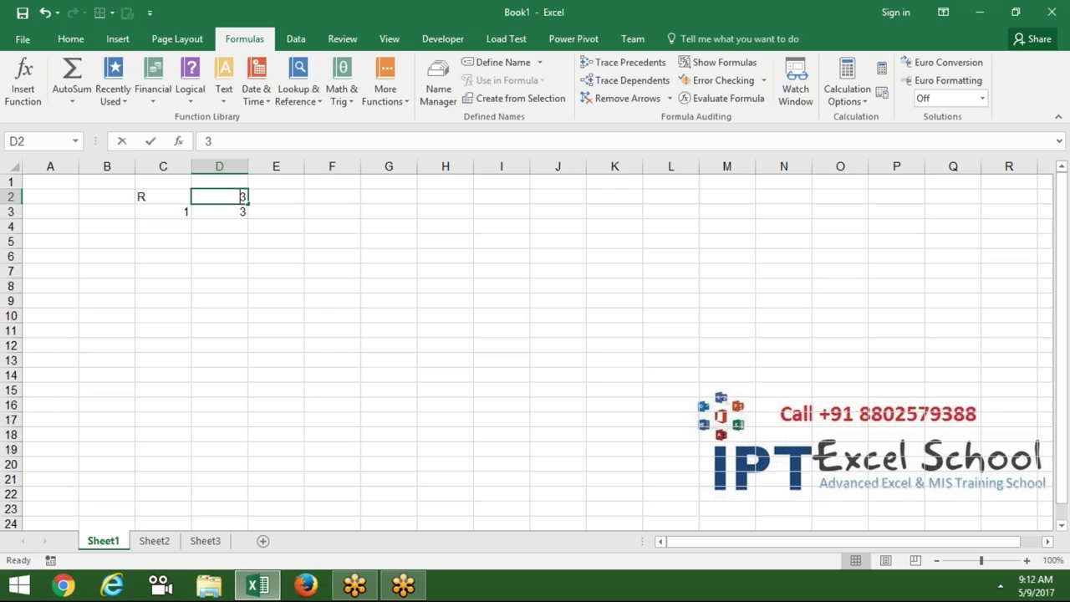
{"action": "type", "text": "C"}
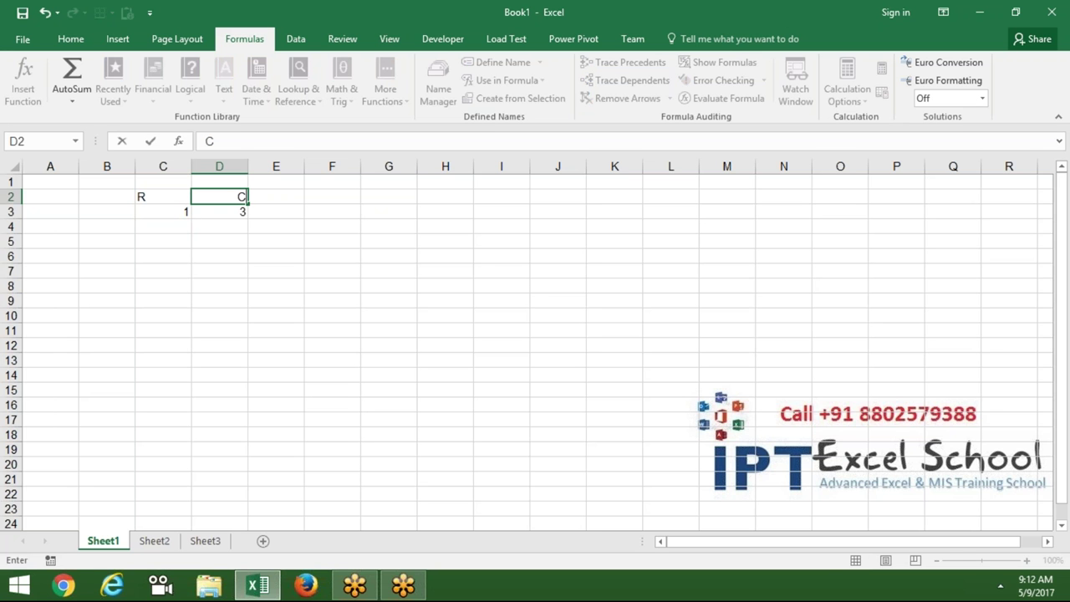
{"action": "key", "text": "Return"}
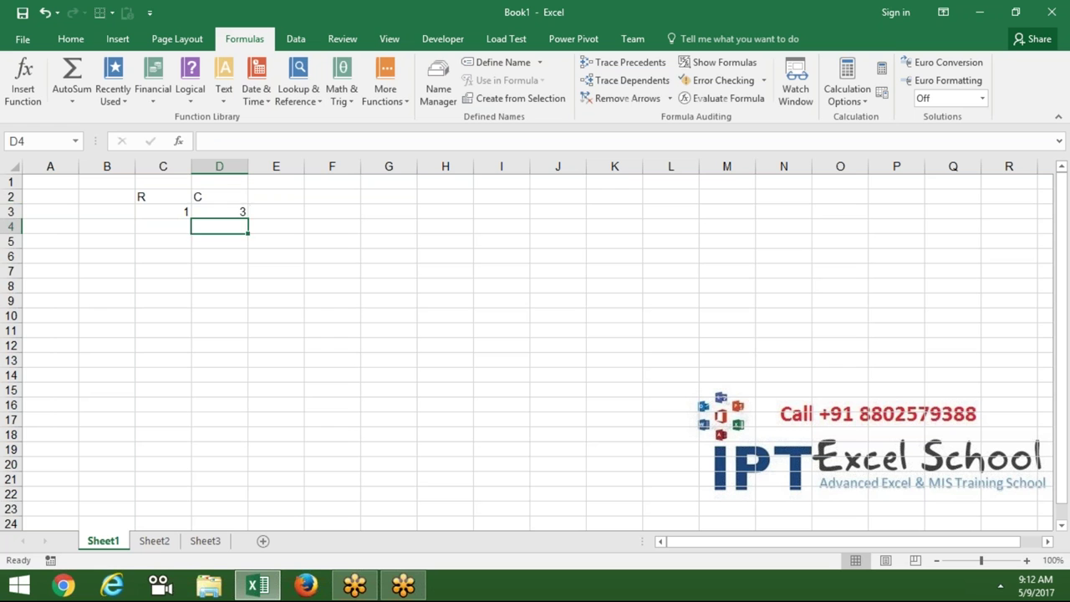
Enter =ADDRESS(C3,D3) in E3, returning $C$1.
{"action": "left_click", "coordinate": [276, 212]}
{"action": "type", "text": "="}
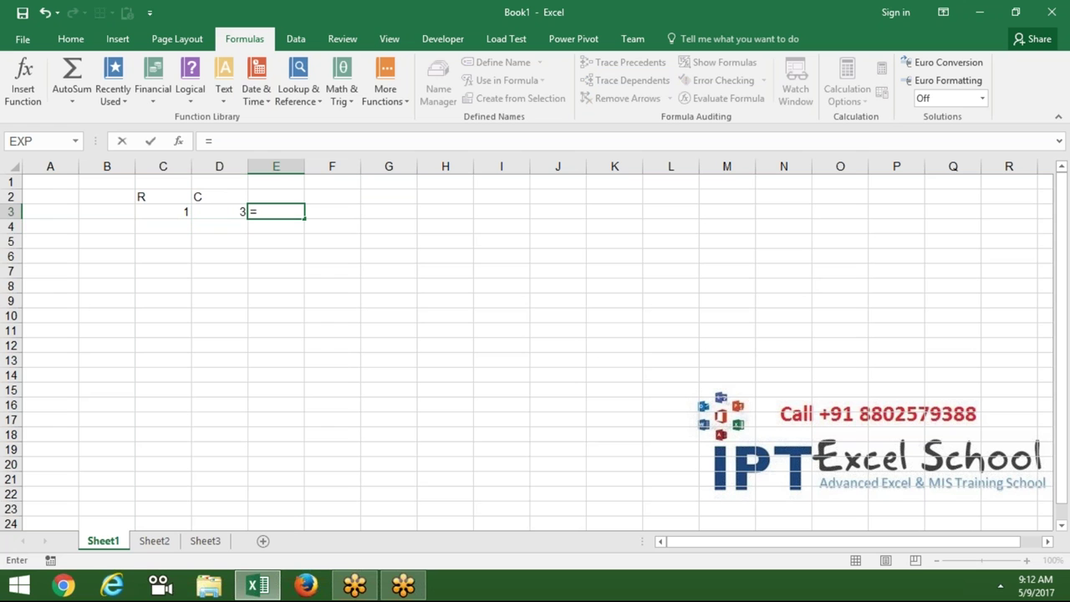
{"action": "type", "text": "ad"}
{"action": "key", "text": "Tab"}
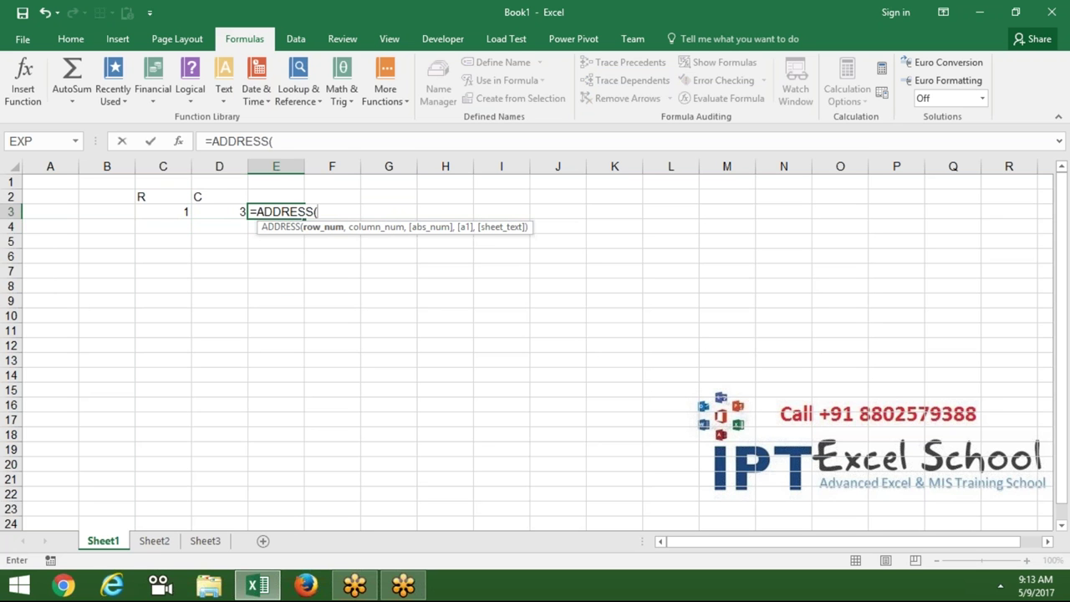
{"action": "left_click", "coordinate": [162, 212]}
{"action": "type", "text": ","}
{"action": "left_click", "coordinate": [208, 211]}
{"action": "key", "text": "Return"}
{"action": "key", "text": "Up"}
{"action": "key", "text": "Right"}
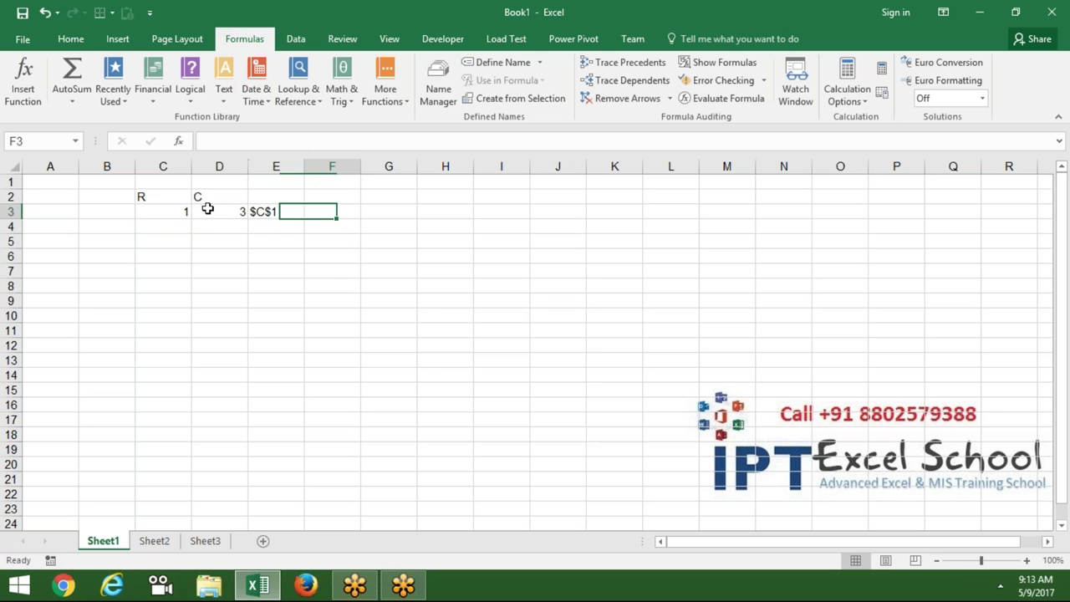
Enter =INDIRECT(E3) in F3.
{"action": "type", "text": "="}
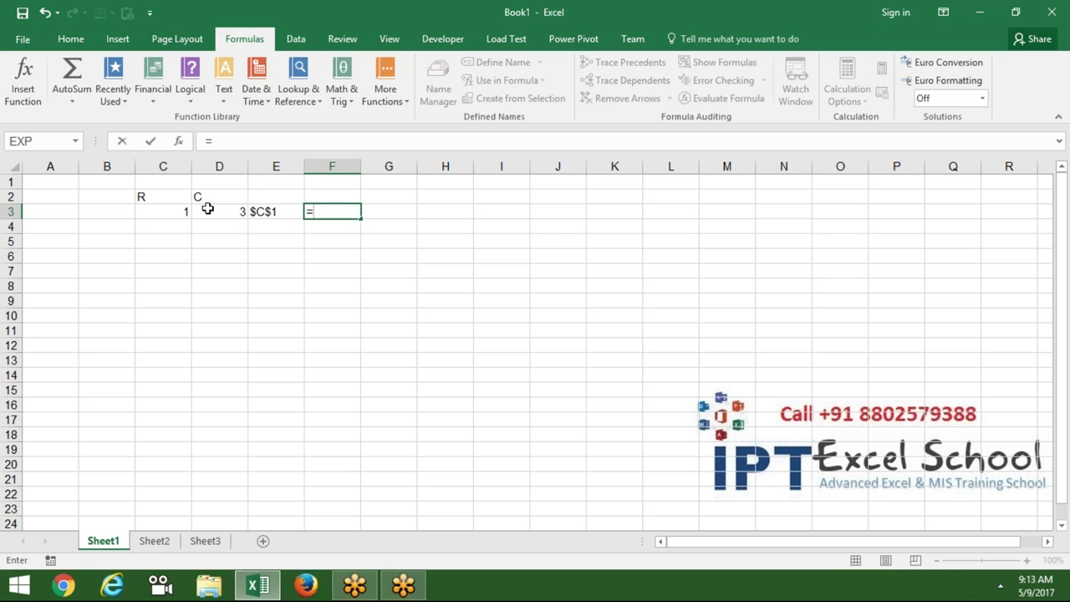
{"action": "type", "text": "in"}
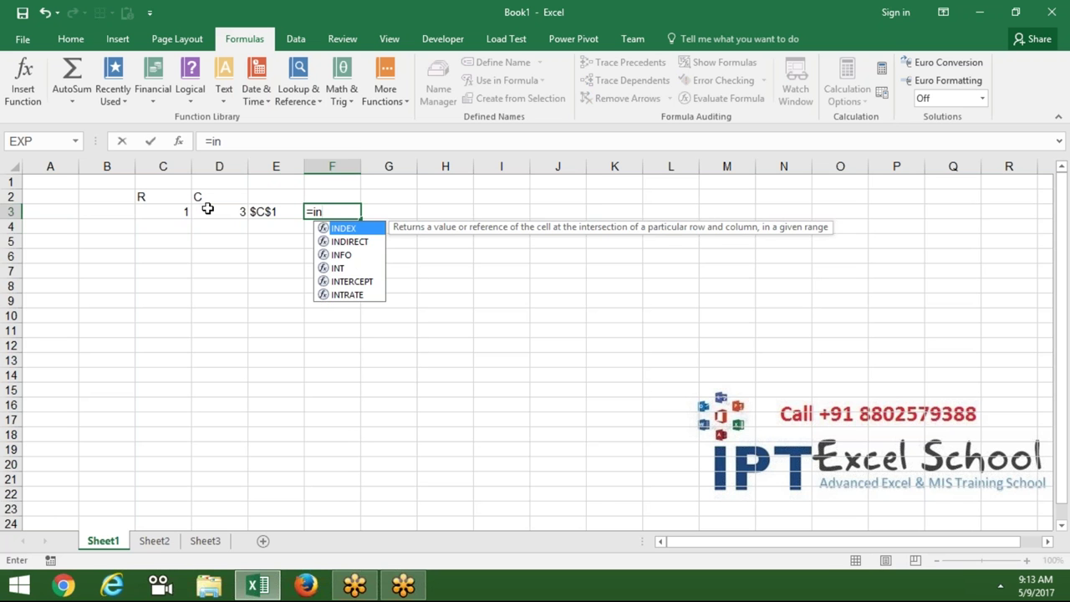
{"action": "key", "text": "Down"}
{"action": "key", "text": "Tab"}
{"action": "key", "text": "Left"}
{"action": "key", "text": "Return"}
{"action": "key", "text": "Up"}
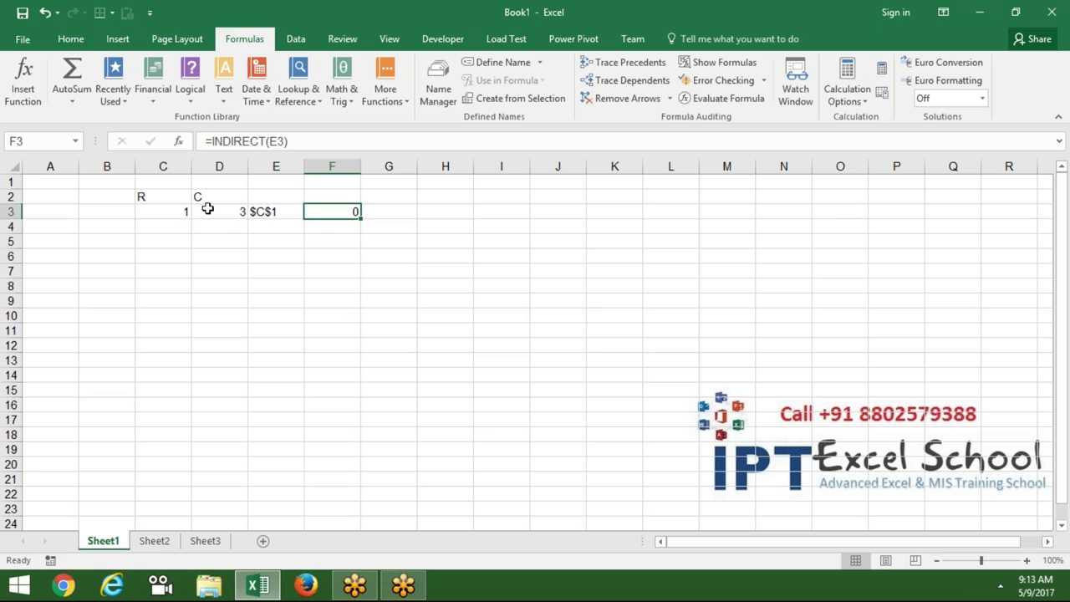
Enter 65 in cell C1 so F3 shows it.
{"action": "key", "text": "Left"}
{"action": "key", "text": "Up"}
{"action": "key", "text": "Up"}
{"action": "key", "text": "Left"}
{"action": "key", "text": "Left"}
{"action": "type", "text": "65"}
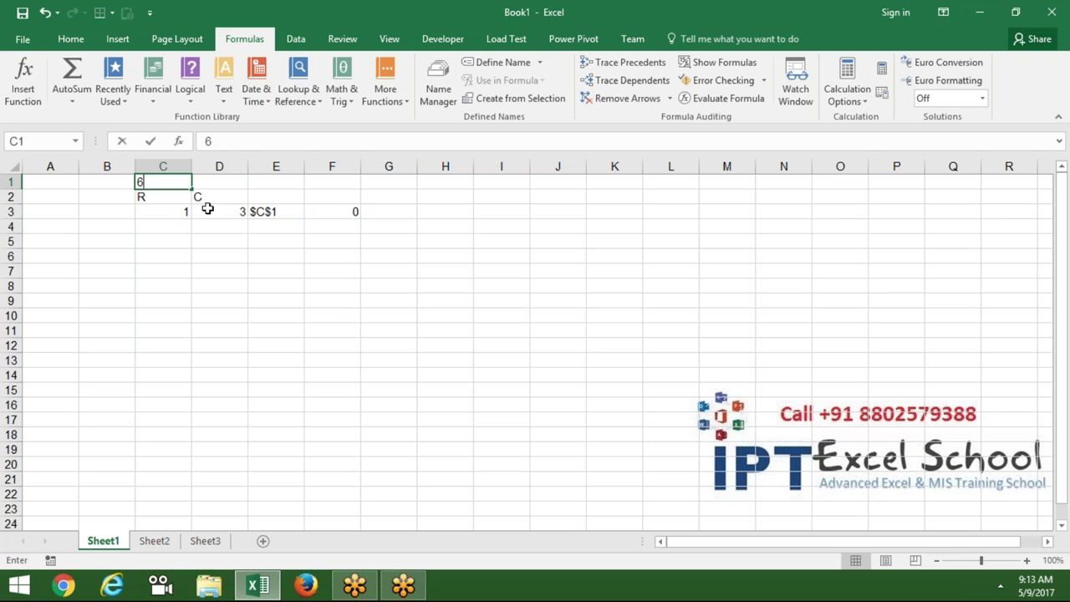
{"action": "key", "text": "Return"}
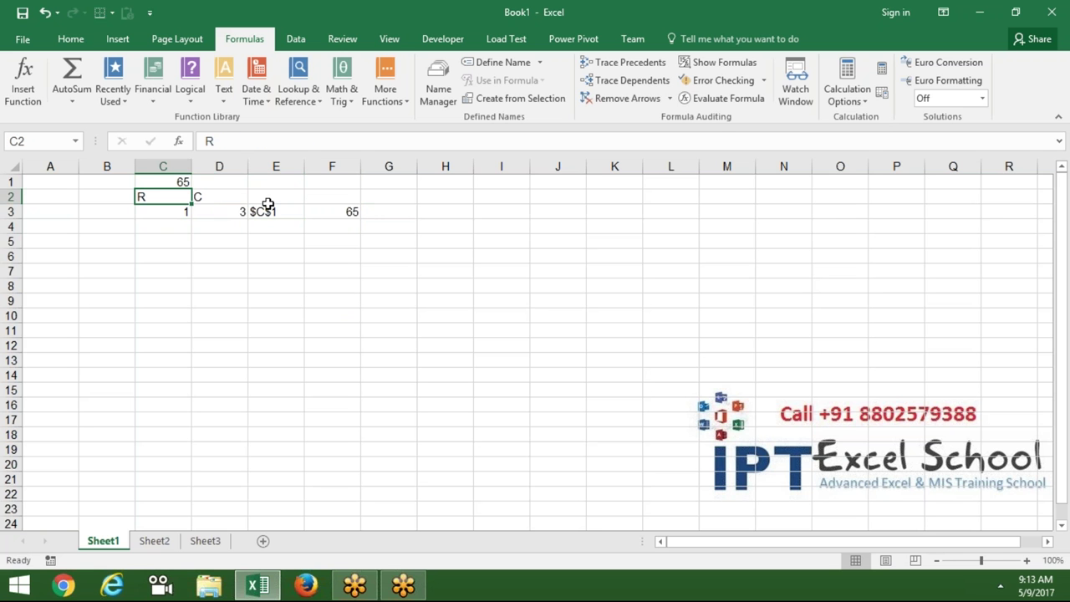
Review E3's =ADDRESS(C3,D3) formula arguments and keep it unchanged.
{"action": "left_click", "coordinate": [267, 209]}
{"action": "double_click", "coordinate": [269, 210]}
{"action": "left_click", "coordinate": [318, 212]}
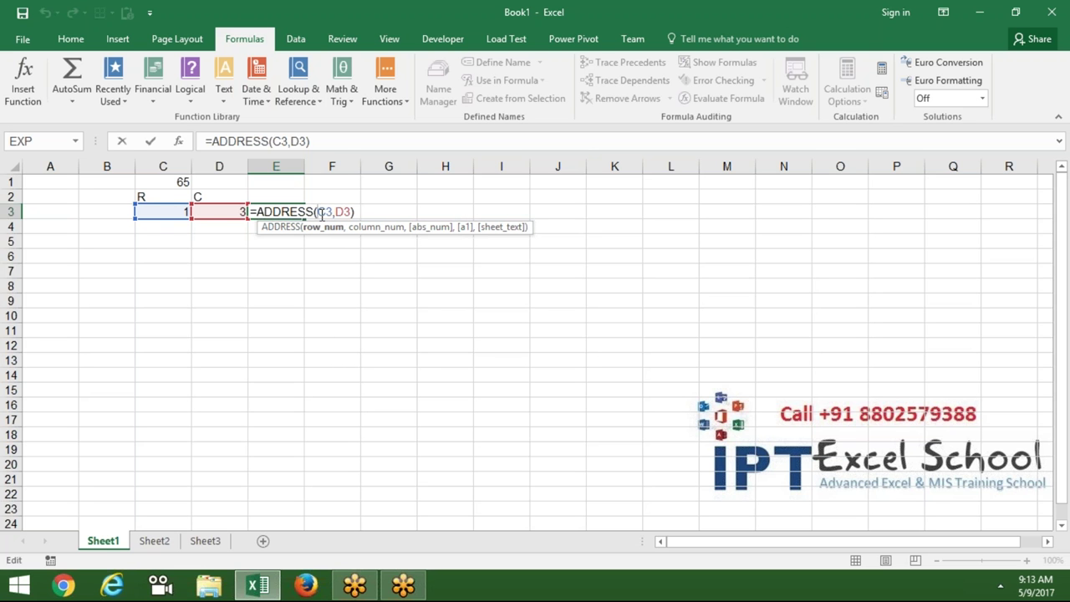
{"action": "left_click", "coordinate": [342, 212]}
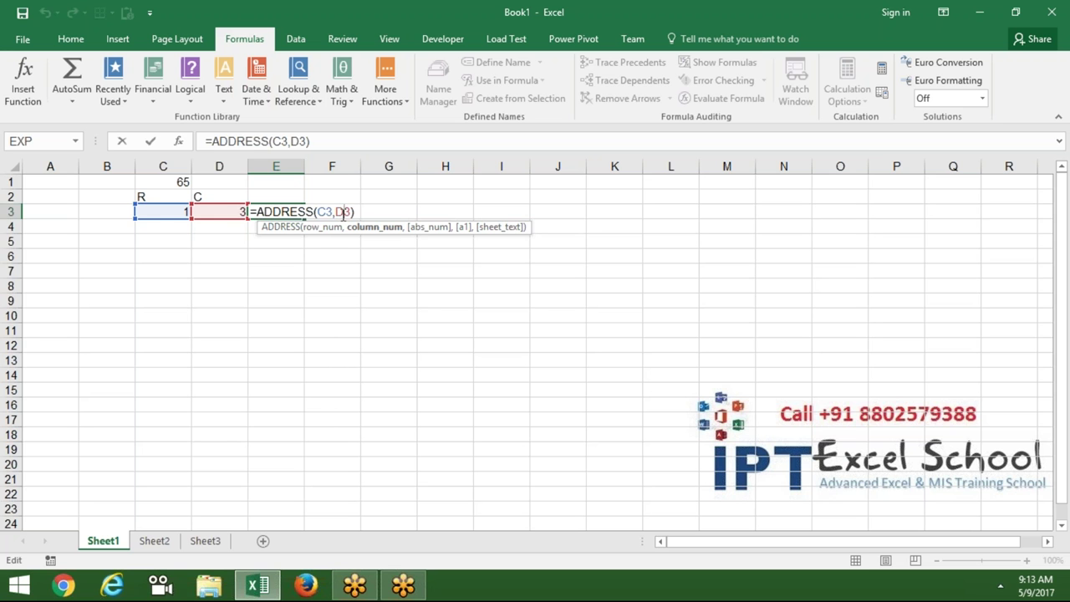
{"action": "key", "text": "Return"}
{"action": "key", "text": "Up"}
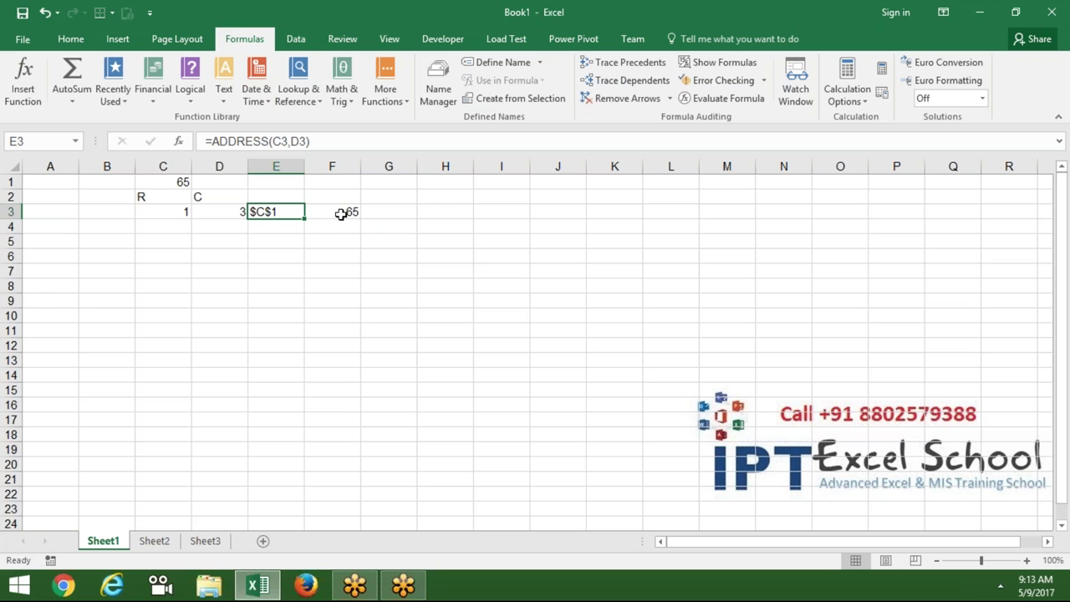
Check C1's 65 and F3's INDIRECT formula, then duplicate Sheet1 as 'Sheet1 (2)'.
{"action": "left_click", "coordinate": [185, 180]}
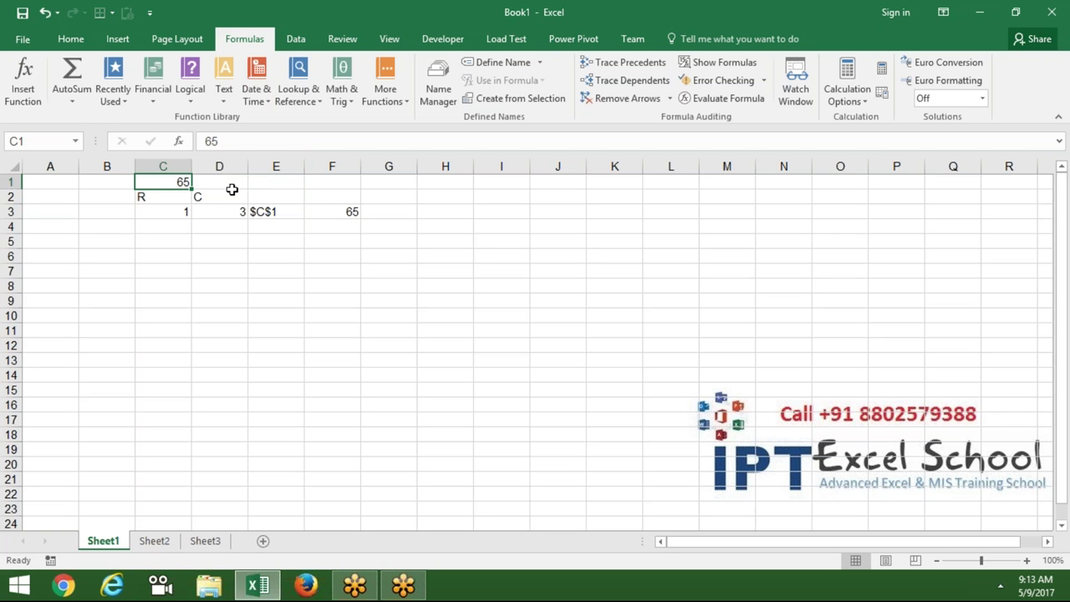
{"action": "double_click", "coordinate": [334, 211]}
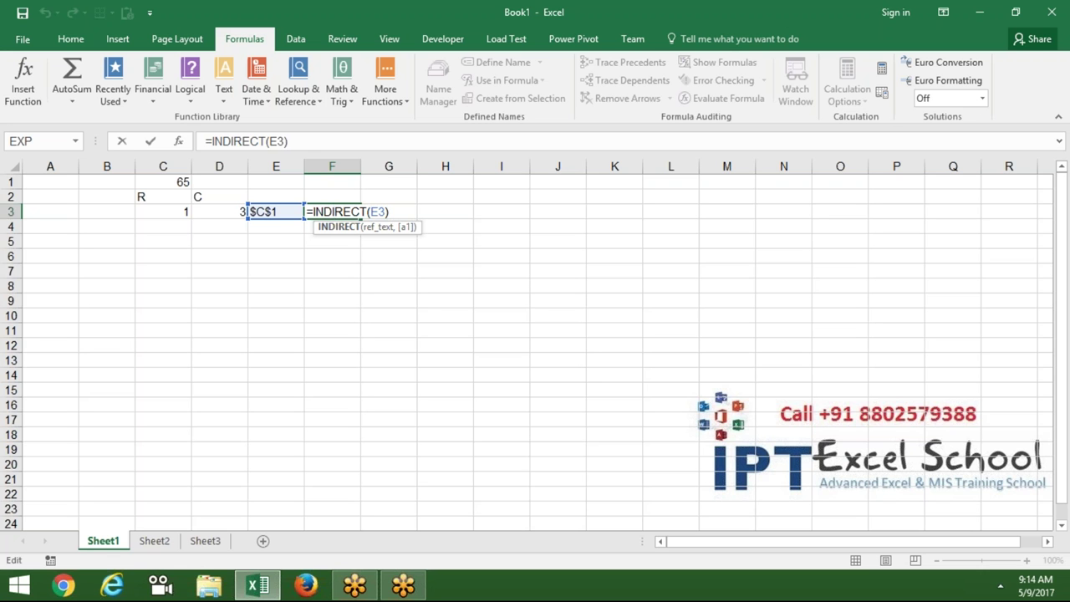
{"action": "key", "text": "Return"}
{"action": "left_click_drag", "start_coordinate": [119, 541], "coordinate": [164, 540]}
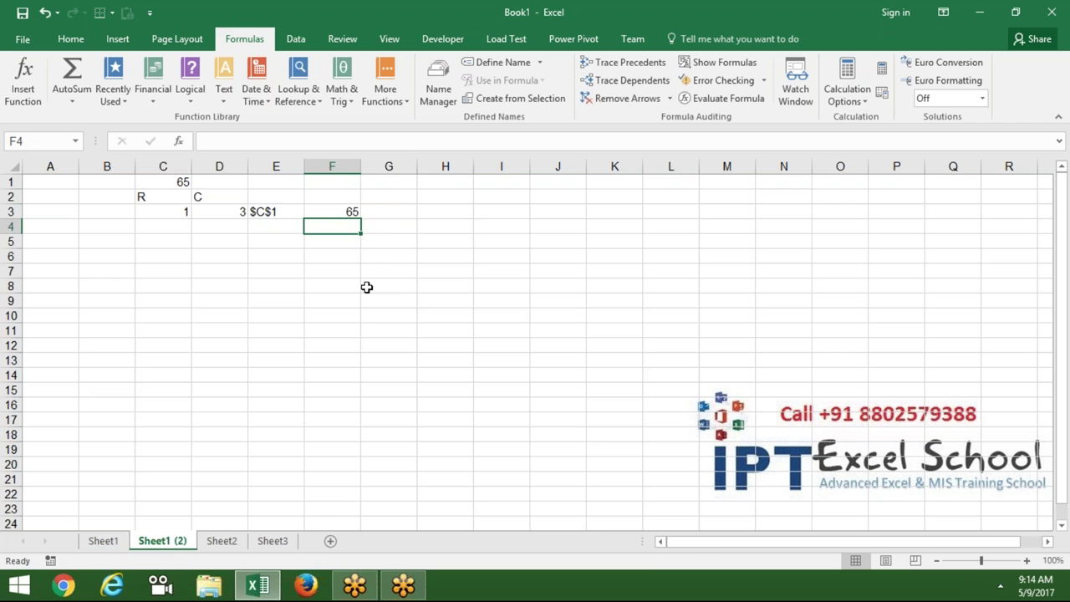
Clear the A1:G8 example block and enter the header 'Name' in A1.
{"action": "left_click_drag", "start_coordinate": [371, 285], "coordinate": [29, 181]}
{"action": "key", "text": "Delete"}
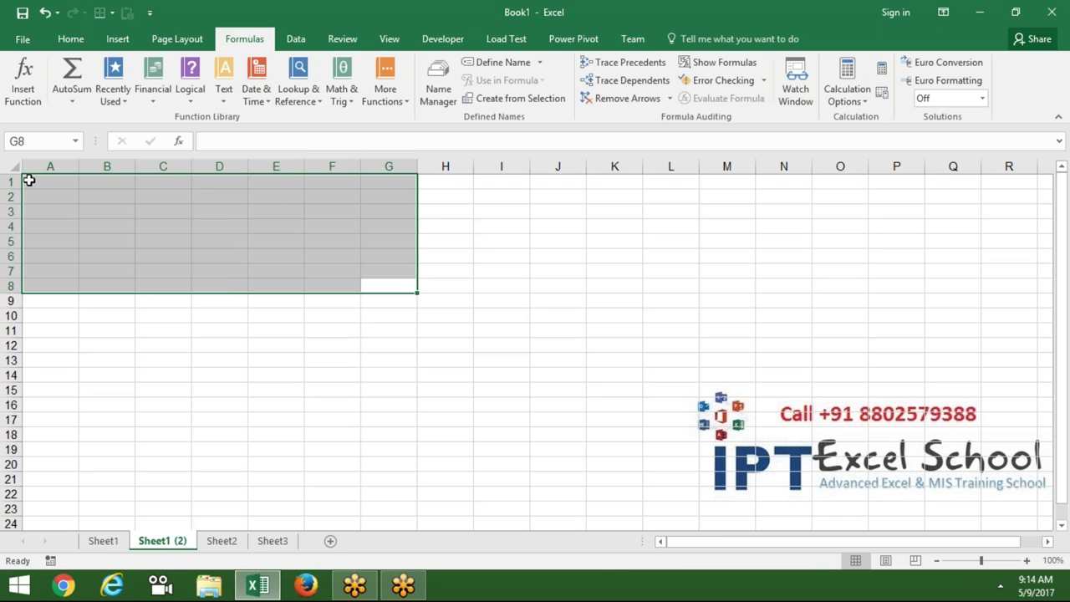
{"action": "left_click", "coordinate": [38, 180]}
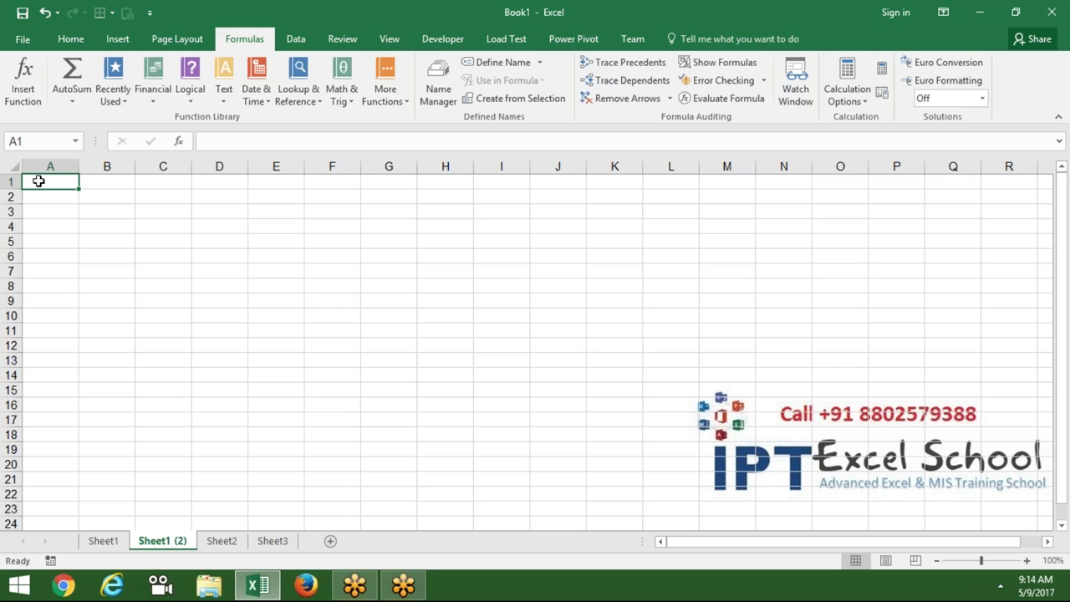
{"action": "key", "text": "F2"}
{"action": "type", "text": "Name"}
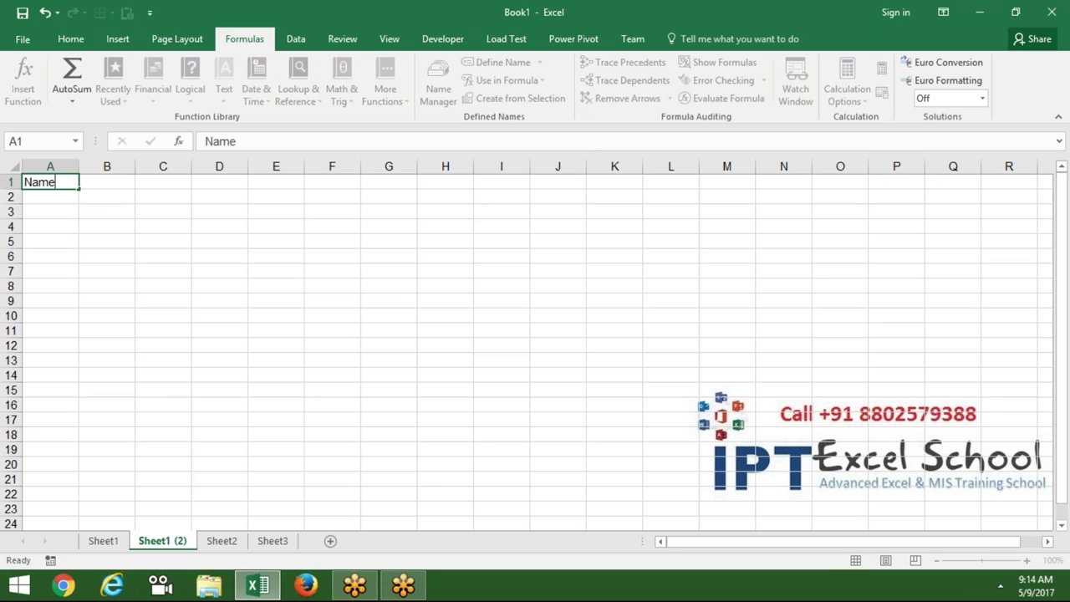
{"action": "key", "text": "Return"}
Enter the first sample name in A2 and auto-fill the name list down to A10.
{"action": "key", "text": "F2"}
{"action": "type", "text": "Puneet"}
{"action": "key", "text": "Return"}
{"action": "left_click", "coordinate": [48, 194]}
{"action": "left_click_drag", "start_coordinate": [80, 204], "coordinate": [77, 324]}
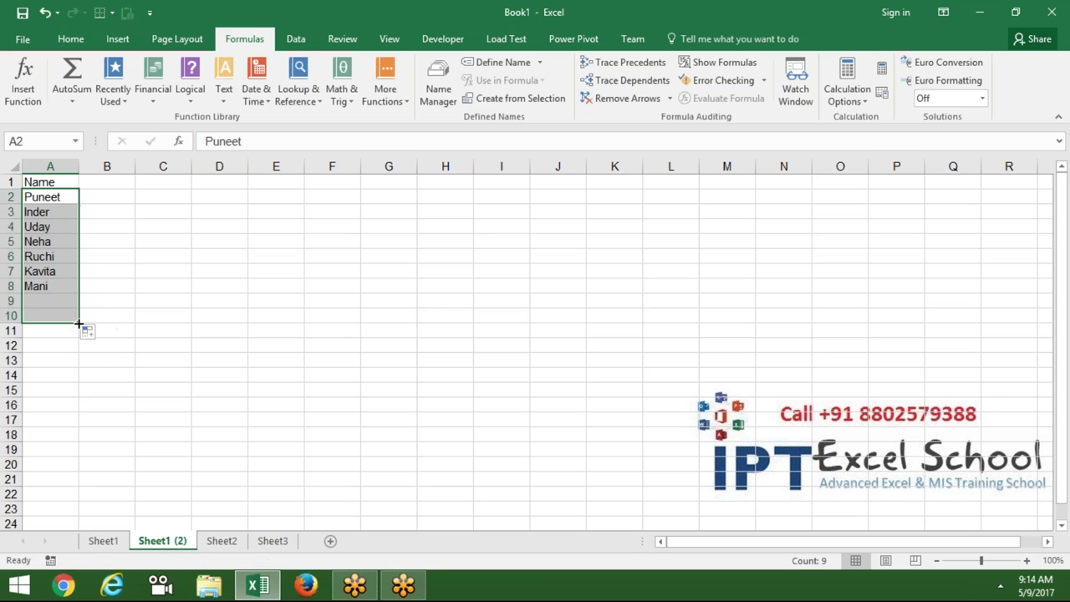
{"action": "key", "text": "Up"}
{"action": "key", "text": "Right"}
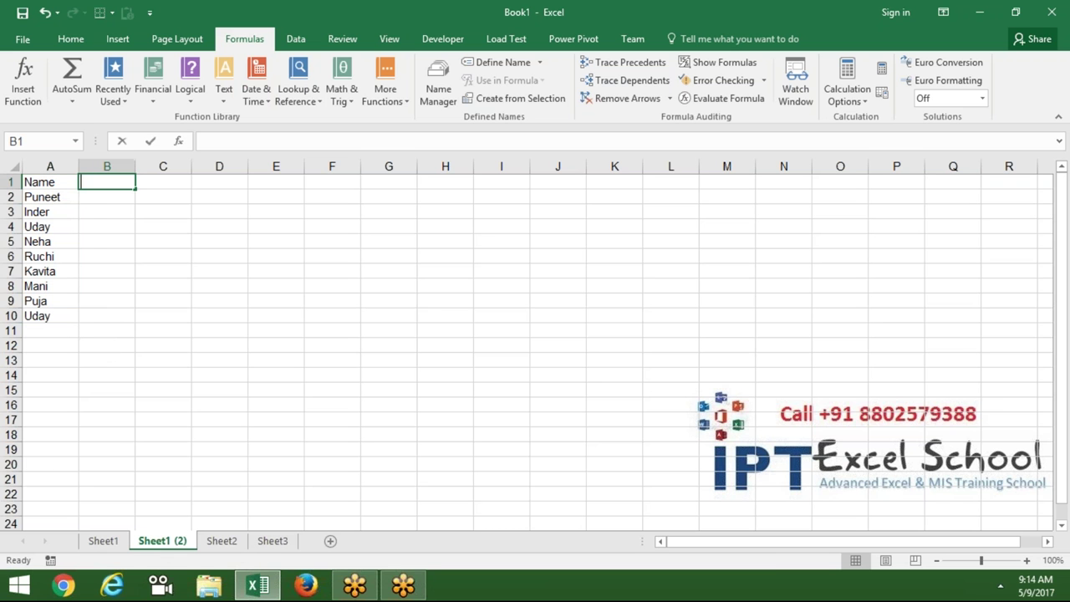
Enter Jan in B1 and fill month headings through Dec in M1.
{"action": "type", "text": "Jan"}
{"action": "key", "text": "Return"}
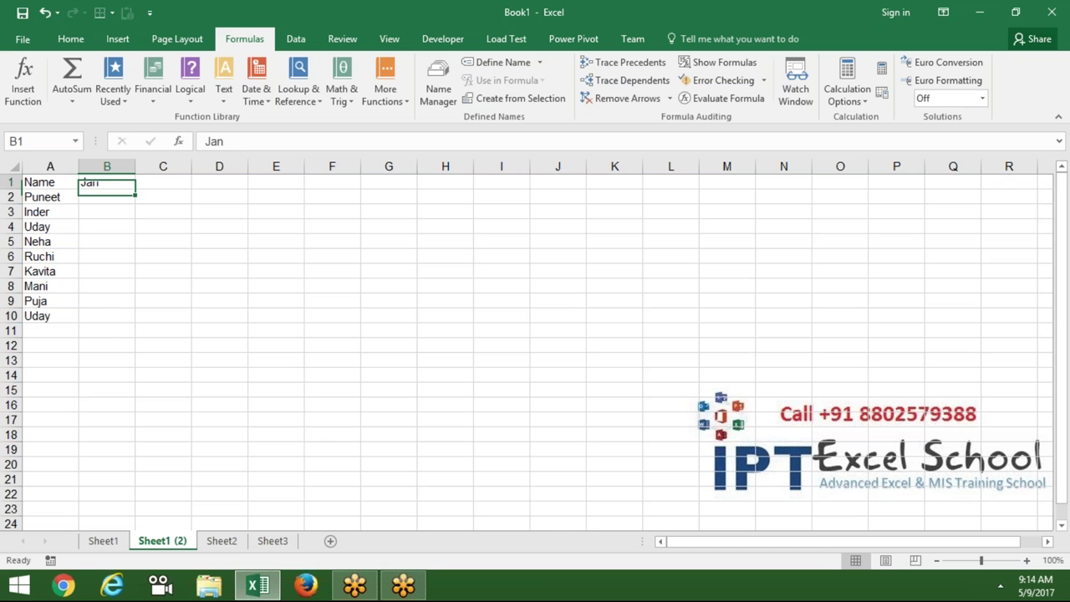
{"action": "mouse_move", "coordinate": [136, 194]}
{"action": "left_mouse_down"}
{"action": "mouse_move", "coordinate": [345, 167]}
{"action": "mouse_move", "coordinate": [624, 182]}
{"action": "left_mouse_up"}
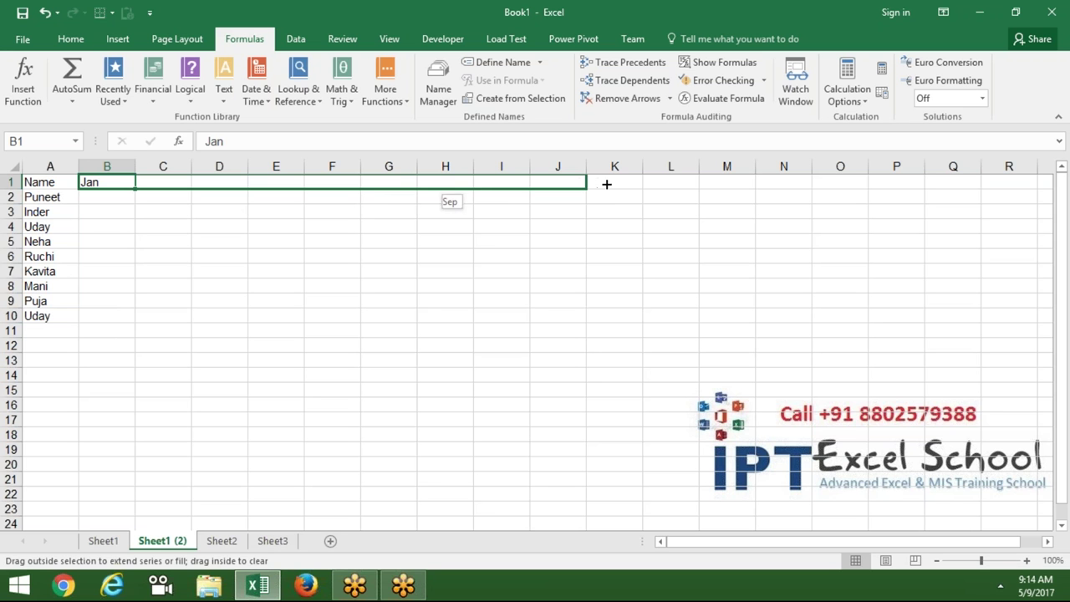
{"action": "left_click_drag", "start_coordinate": [624, 182], "coordinate": [745, 182]}
{"action": "left_click", "coordinate": [681, 181]}
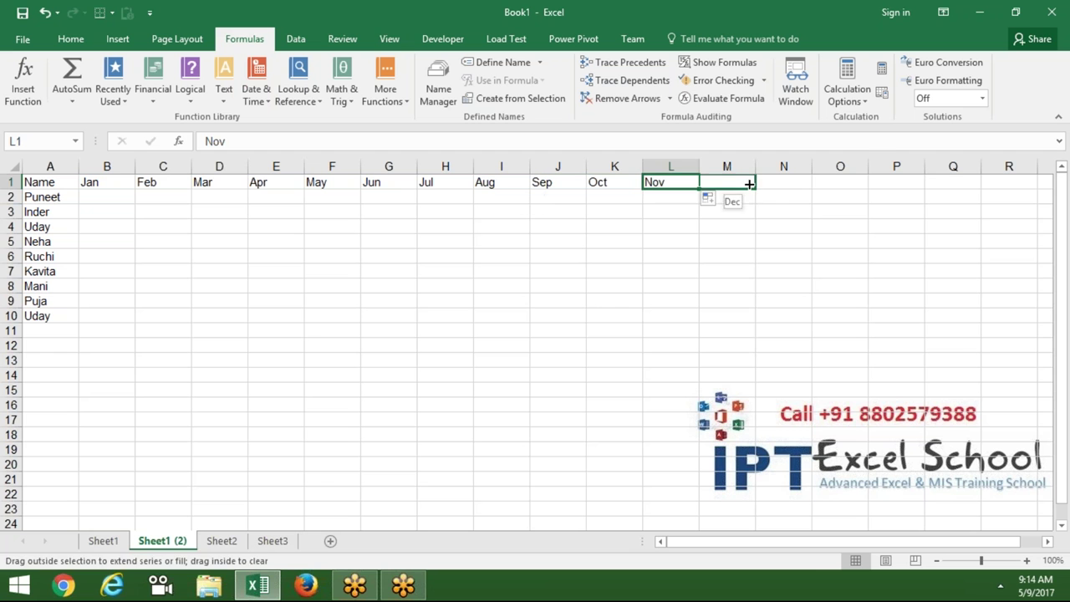
{"action": "left_click", "coordinate": [744, 182]}
{"action": "left_click", "coordinate": [104, 202]}
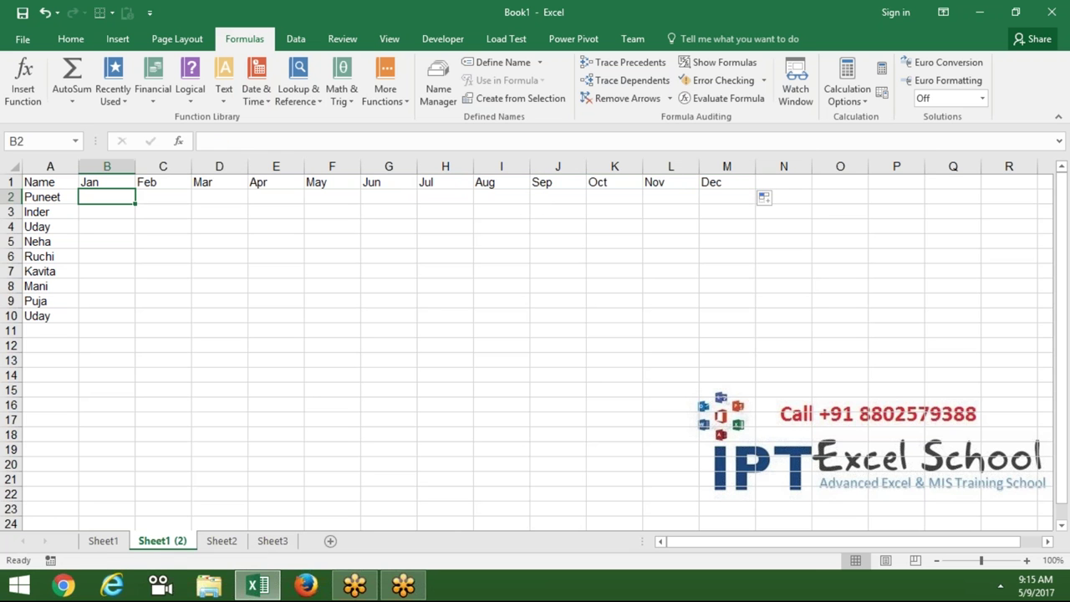
Fill B2:M10 with the formula =RANDBETWEEN(10,50).
{"action": "type", "text": "=ra"}
{"action": "key", "text": "Down"}
{"action": "key", "text": "Down"}
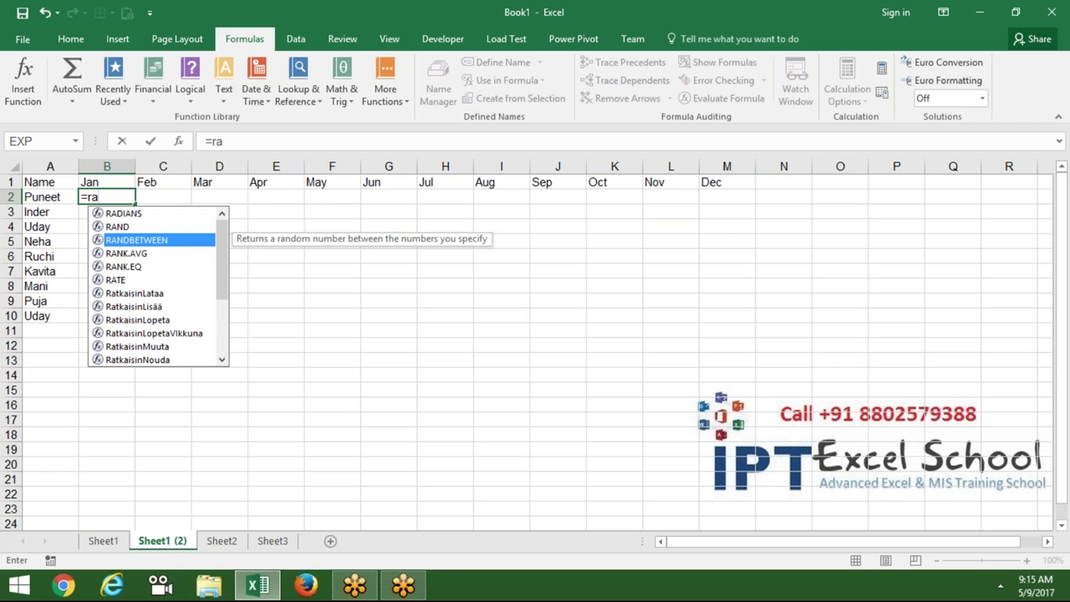
{"action": "key", "text": "Tab"}
{"action": "type", "text": "10"}
{"action": "type", "text": ",50)"}
{"action": "key", "text": "Return"}
{"action": "left_click_drag", "start_coordinate": [107, 196], "coordinate": [727, 197]}
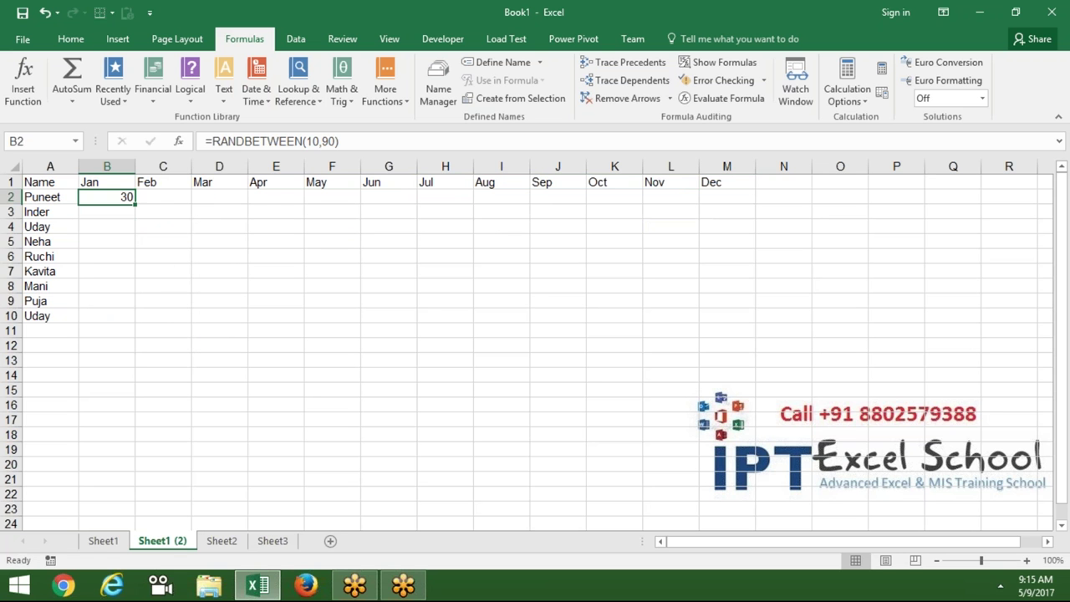
{"action": "key", "text": "ctrl+r"}
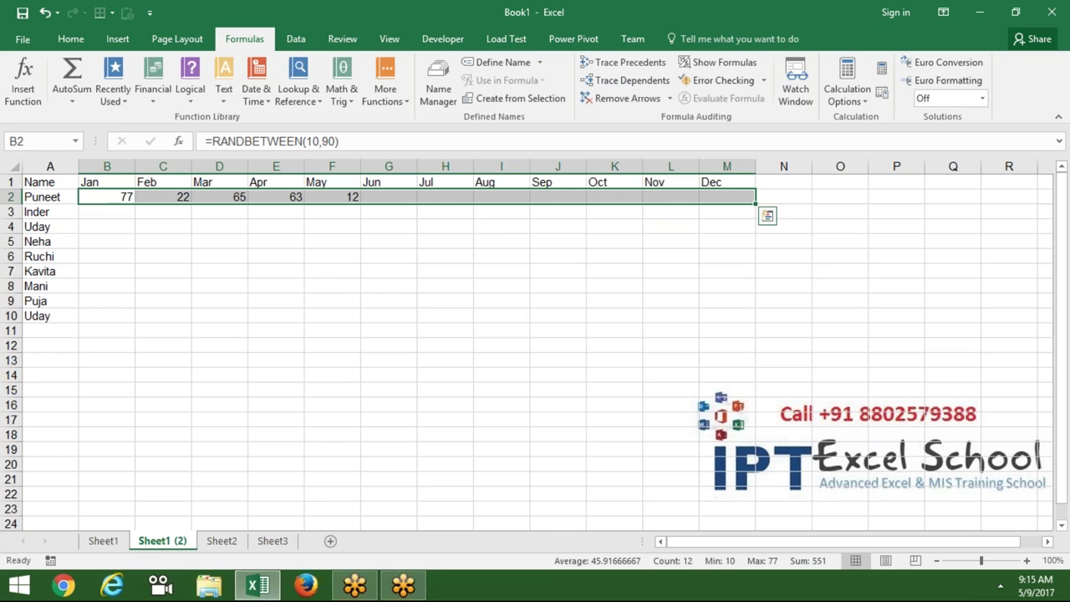
{"action": "left_click_drag", "start_coordinate": [107, 196], "coordinate": [727, 315]}
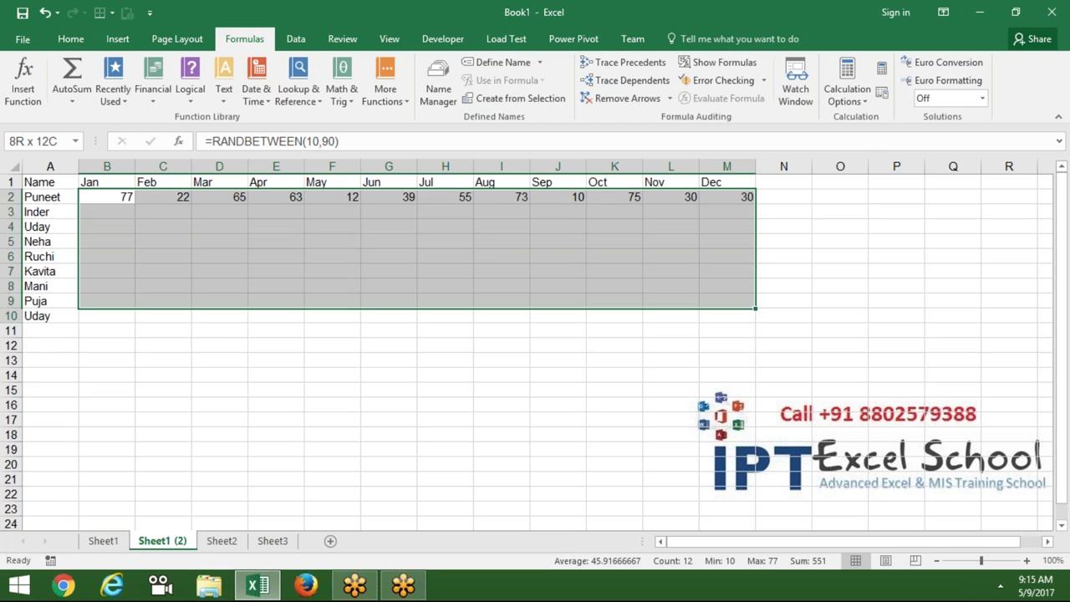
{"action": "key", "text": "ctrl+d"}
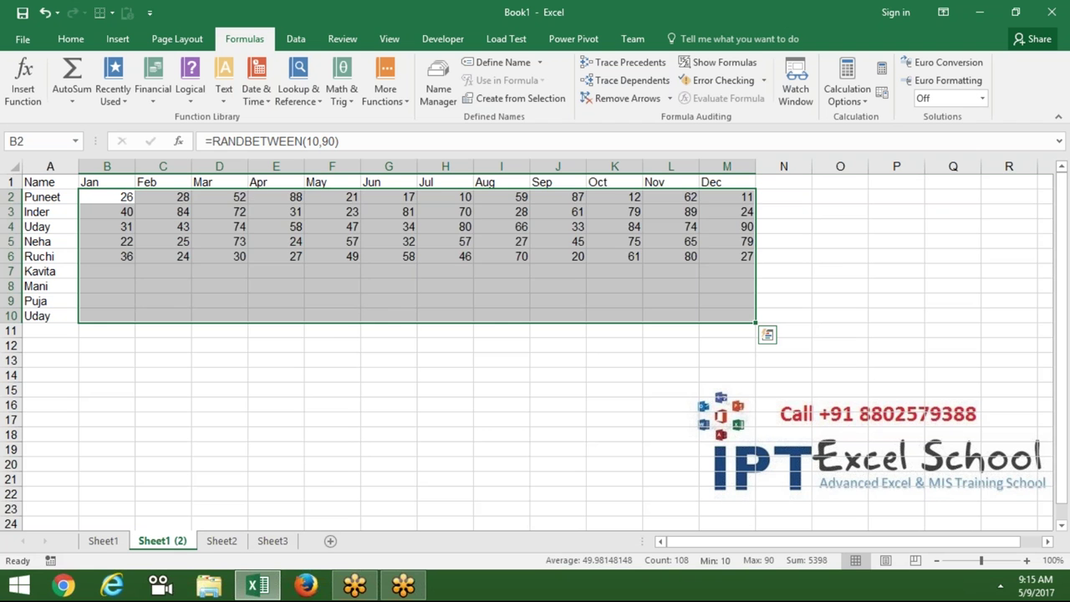
Copy B2:M10 and paste it back as fixed values.
{"action": "key", "text": "ctrl+c"}
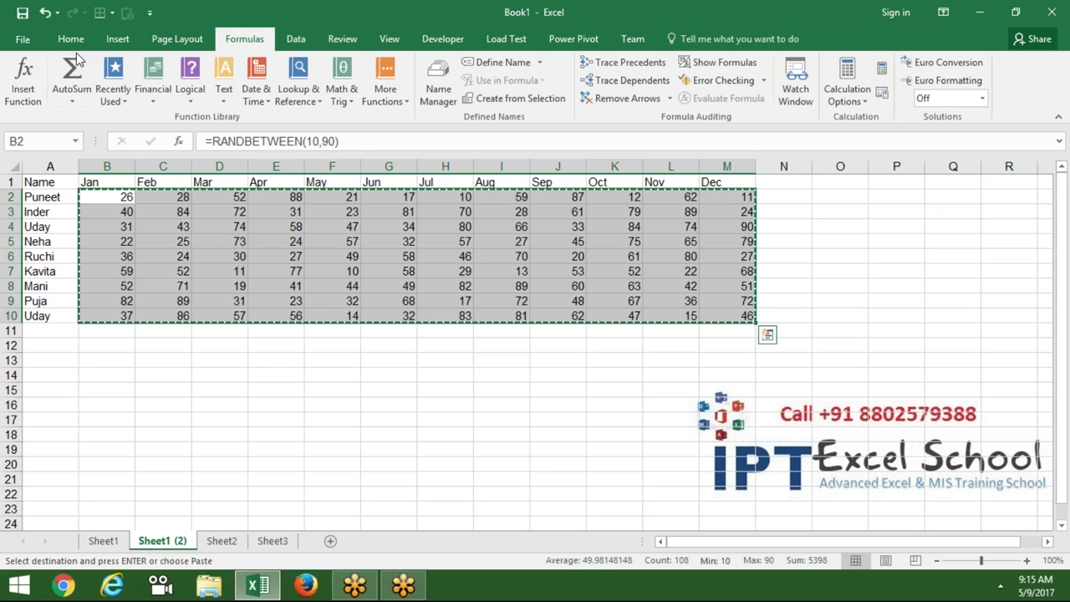
{"action": "left_click", "coordinate": [71, 38]}
{"action": "left_click", "coordinate": [20, 101]}
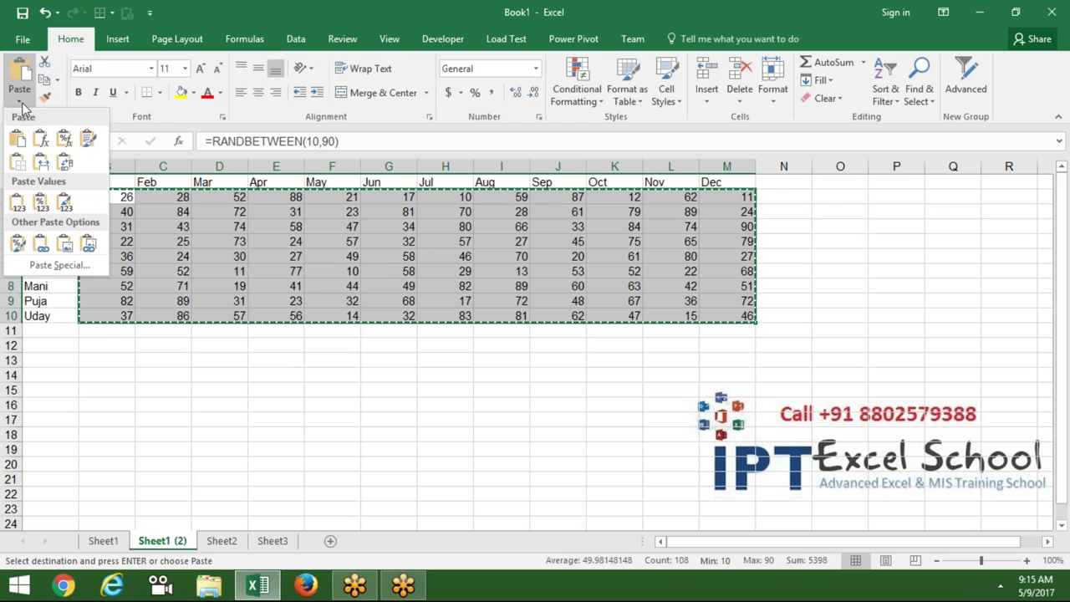
{"action": "left_click", "coordinate": [17, 202]}
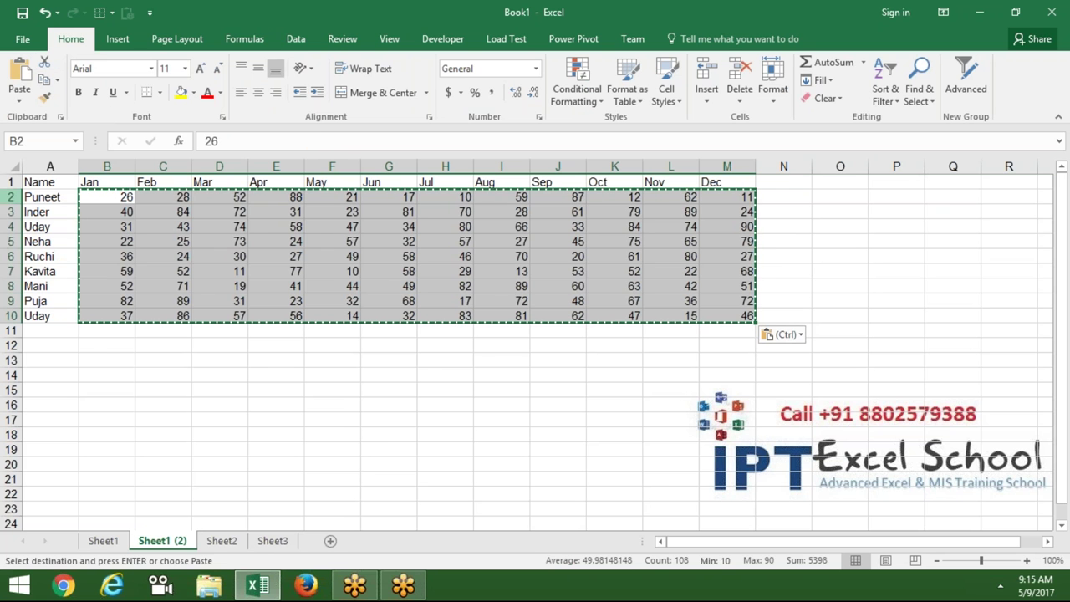
{"action": "left_click", "coordinate": [87, 359]}
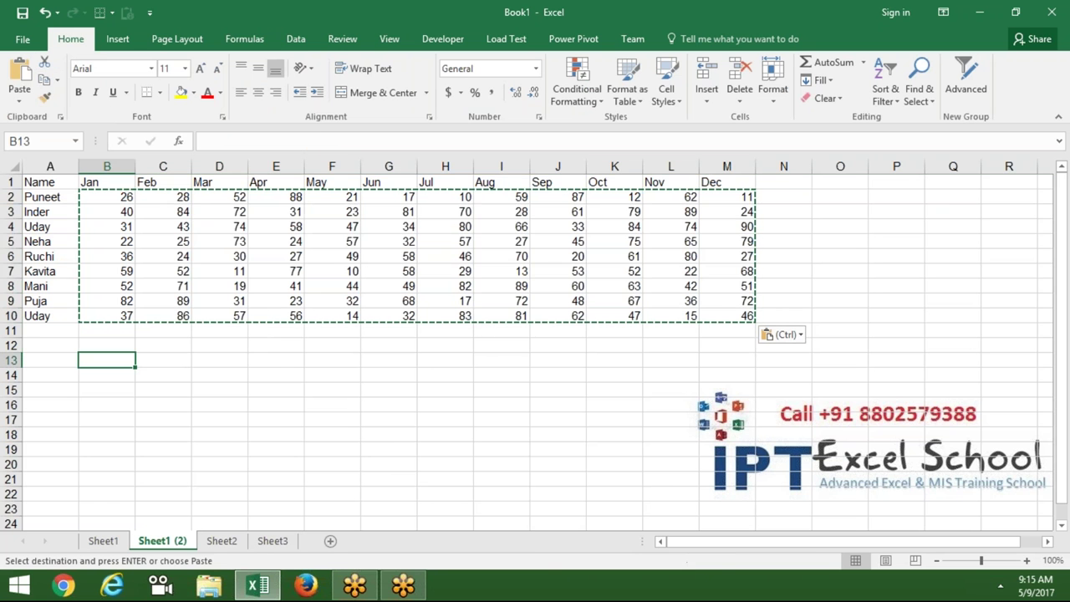
{"action": "key", "text": "Escape"}
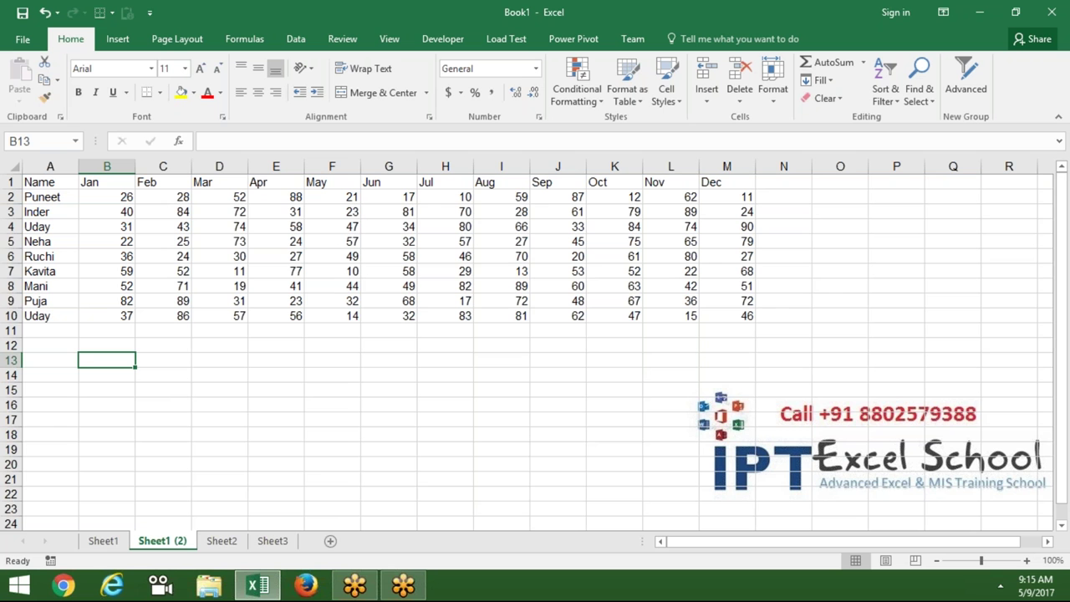
Copy the Name header and first name into A13:A14 below the table.
{"action": "key", "text": "ctrl+Up"}
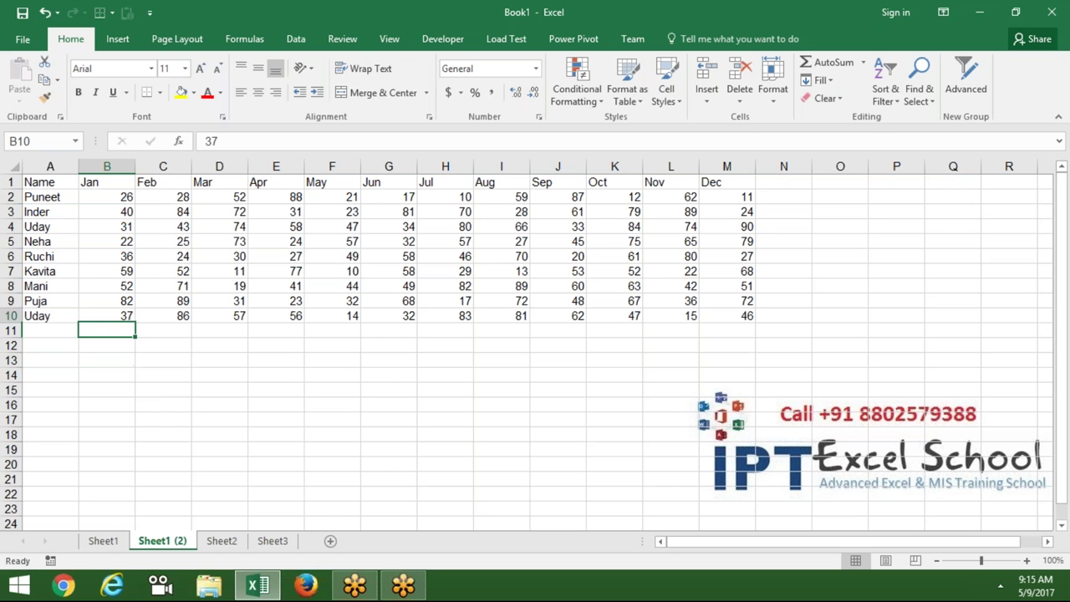
{"action": "key", "text": "Left"}
{"action": "key", "text": "ctrl+Down"}
{"action": "key", "text": "ctrl+Up"}
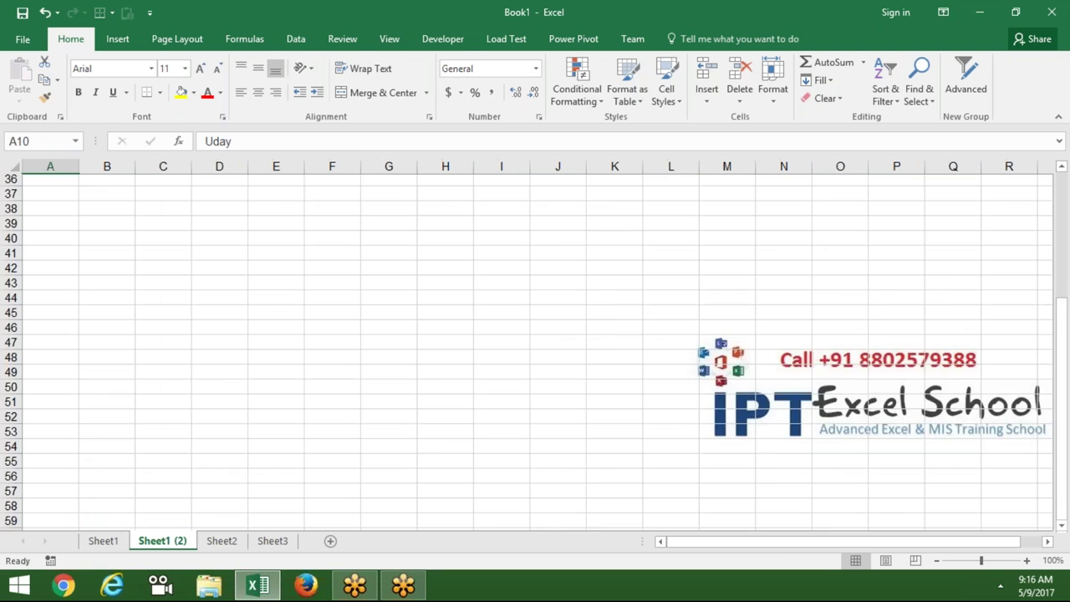
{"action": "key", "text": "ctrl+Up"}
{"action": "key", "text": "ctrl+shift+Down"}
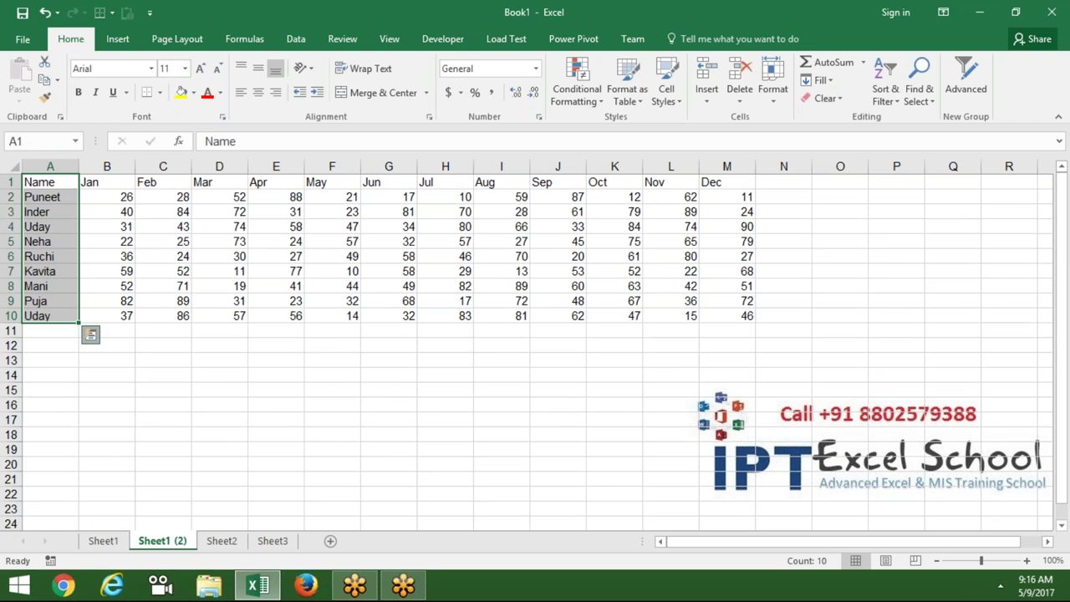
{"action": "key", "text": "ctrl+q"}
{"action": "key", "text": "Escape"}
{"action": "key", "text": "shift+Up"}
{"action": "key", "text": "shift+Up"}
{"action": "key", "text": "shift+Up"}
{"action": "key", "text": "shift+Up"}
{"action": "key", "text": "shift+Up"}
{"action": "key", "text": "shift+Down"}
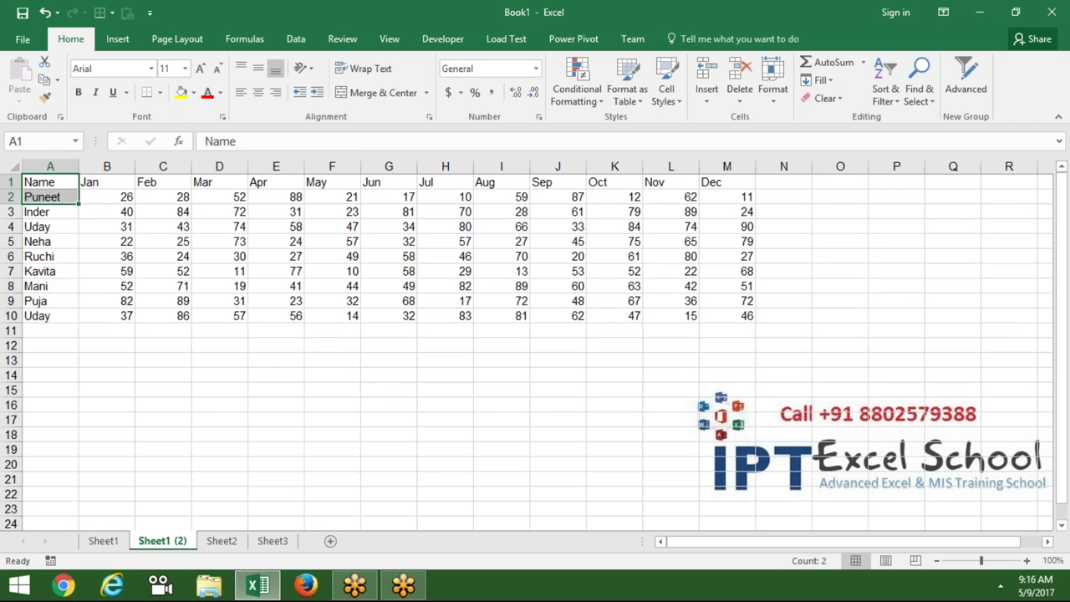
{"action": "key", "text": "ctrl+c"}
{"action": "left_click", "coordinate": [38, 359]}
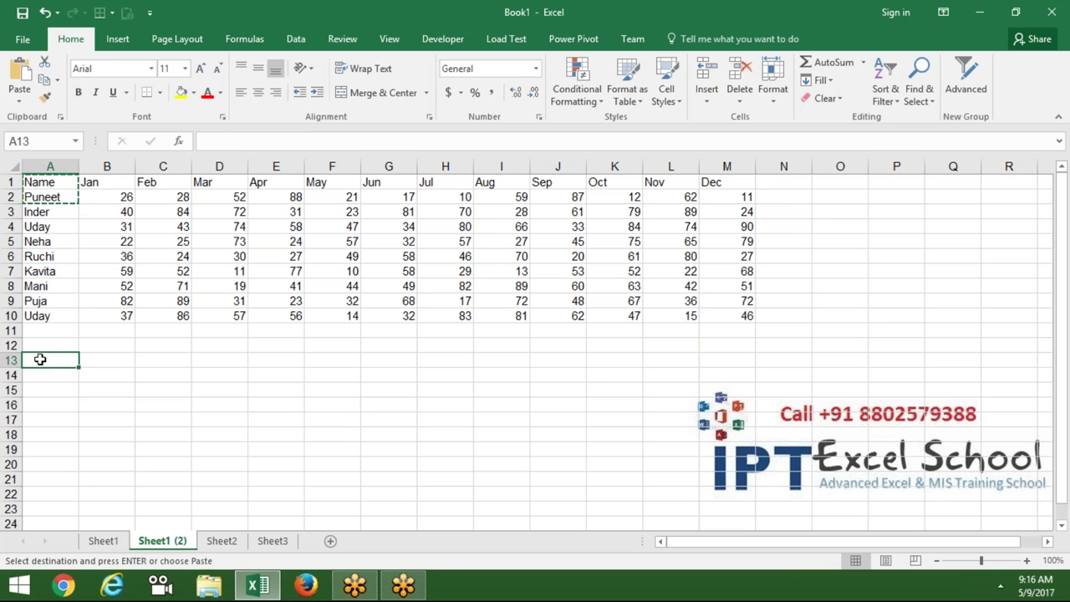
{"action": "key", "text": "Return"}
Enter a Q1 heading in B13 and select the January–March values B2:D2.
{"action": "left_click", "coordinate": [109, 360]}
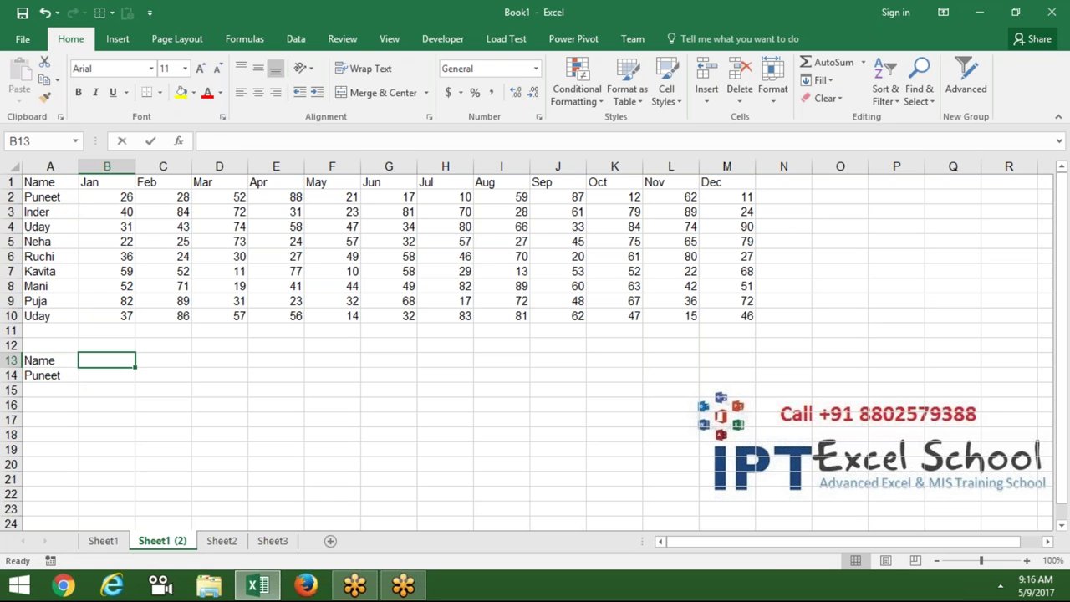
{"action": "type", "text": "Q1"}
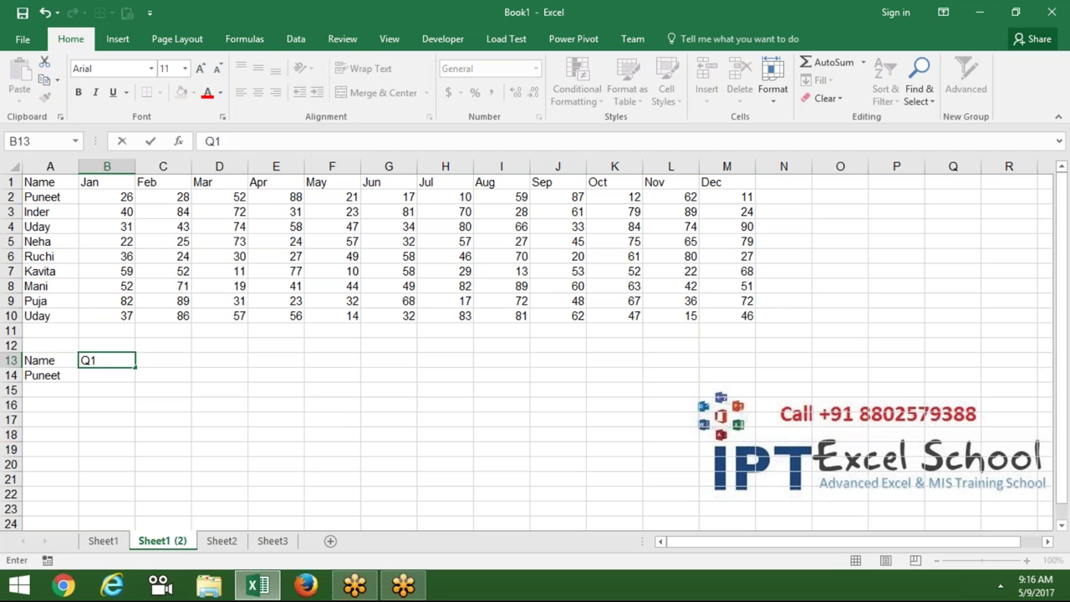
{"action": "key", "text": "Return"}
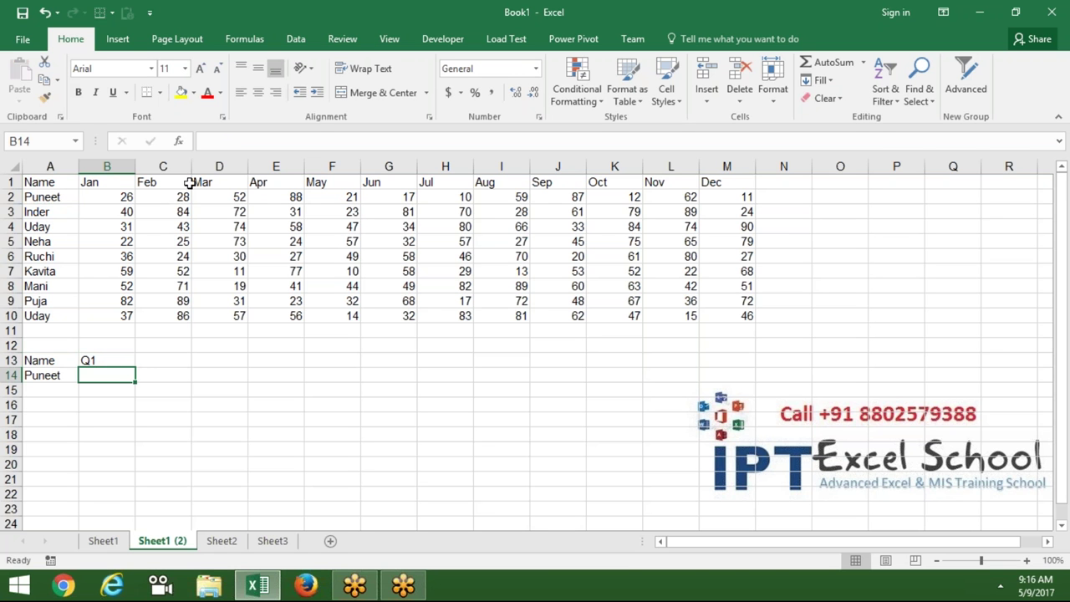
{"action": "left_click", "coordinate": [107, 195]}
{"action": "key", "text": "shift+Right"}
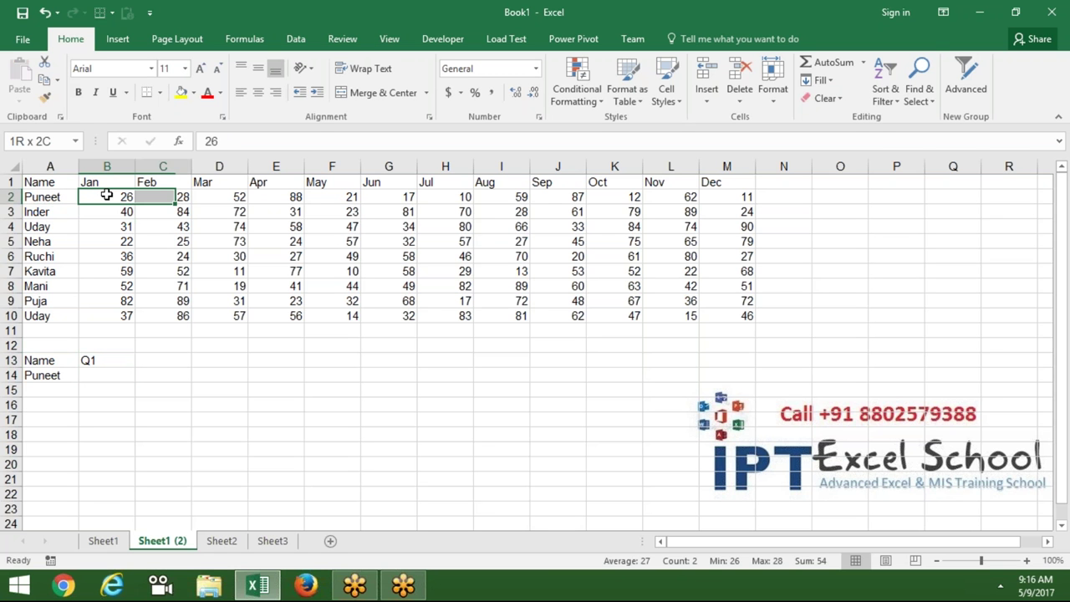
{"action": "key", "text": "shift+Right"}
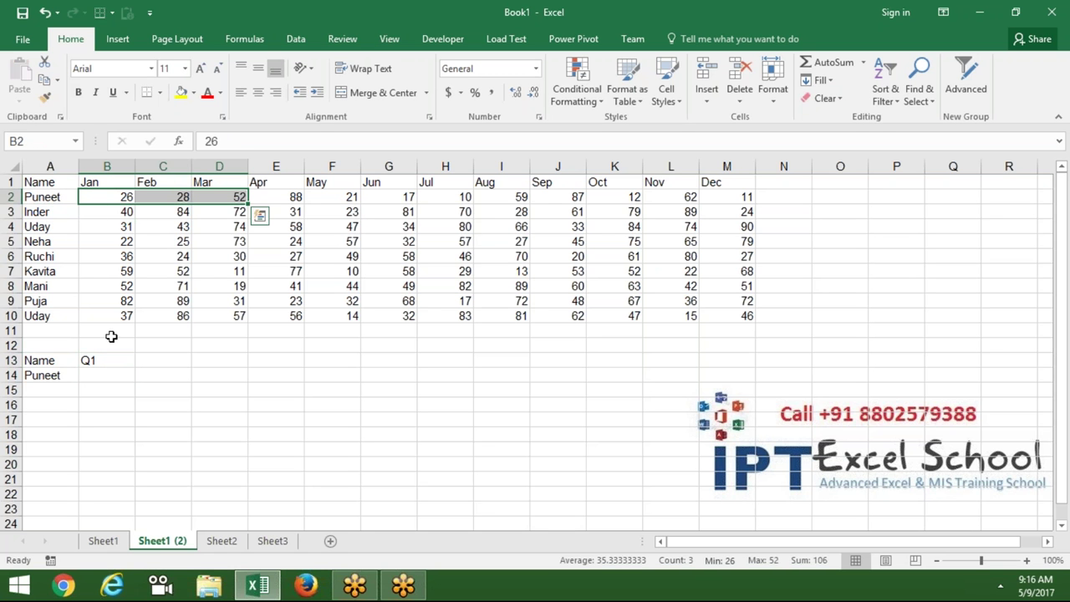
Put the label Q in B12 and the quarter number 1 in B13.
{"action": "left_click", "coordinate": [108, 360]}
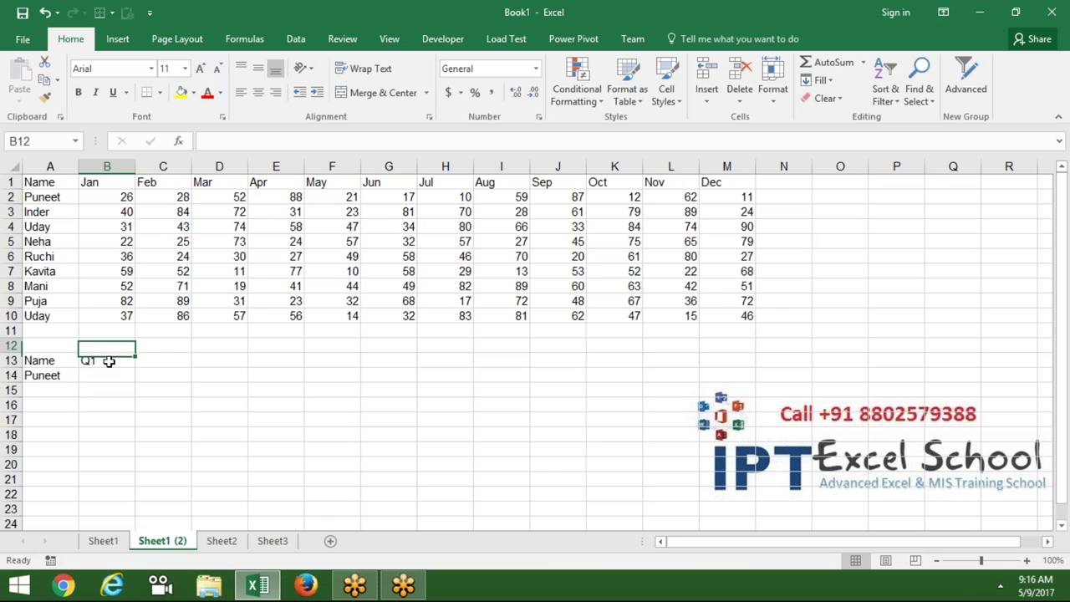
{"action": "key", "text": "F2"}
{"action": "type", "text": "Q1"}
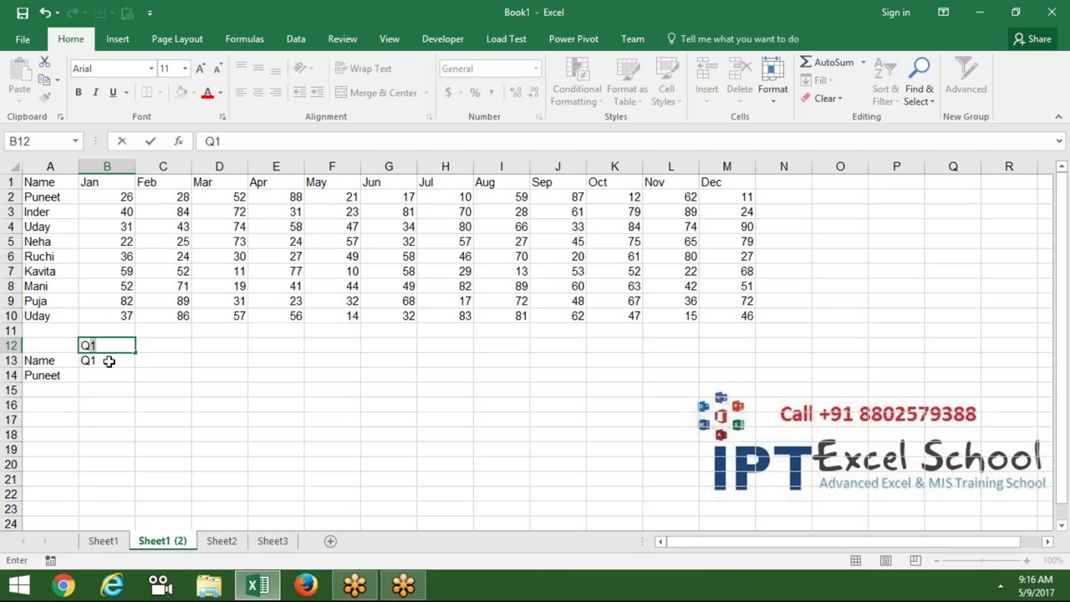
{"action": "key", "text": "Delete"}
{"action": "key", "text": "Return"}
{"action": "key", "text": "BackSpace"}
{"action": "key", "text": "BackSpace"}
{"action": "type", "text": "1"}
{"action": "key", "text": "Return"}
{"action": "key", "text": "Up"}
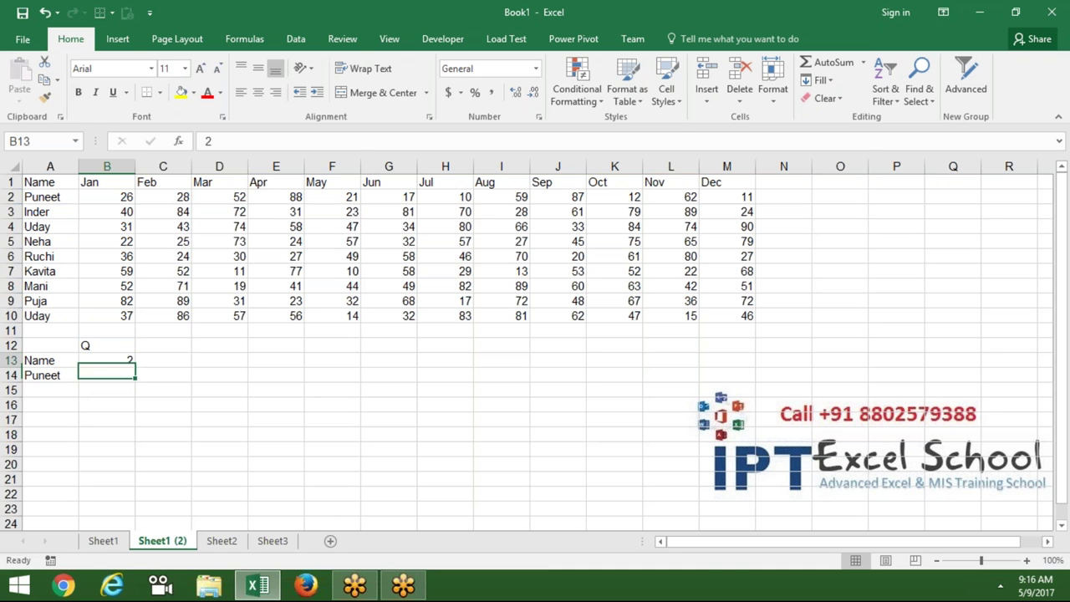
{"action": "type", "text": "1"}
{"action": "key", "text": "Return"}
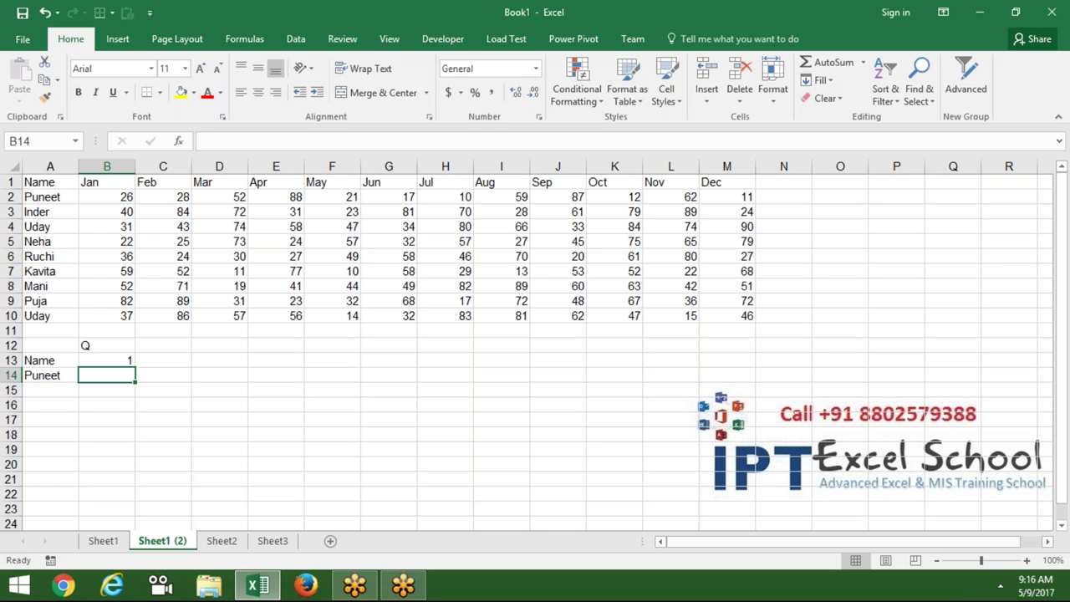
Review the Q label in B12 and quarter number 1 in B13.
{"action": "left_click", "coordinate": [107, 360]}
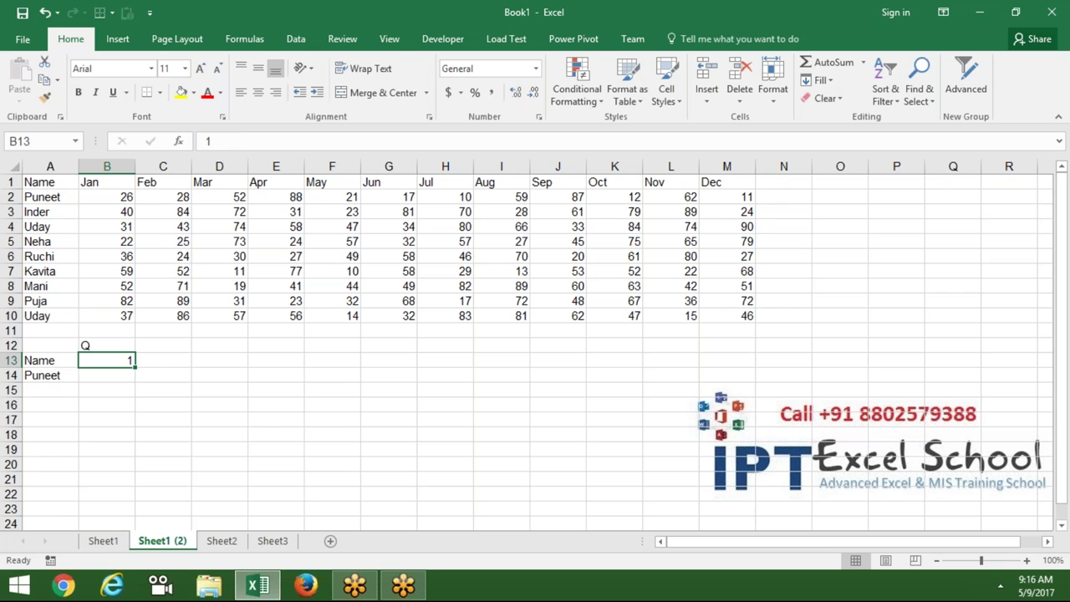
{"action": "left_click", "coordinate": [107, 346]}
{"action": "left_click", "coordinate": [107, 360]}
{"action": "left_click", "coordinate": [163, 360]}
Enter =B13*3-2 in C13 to get the quarter's starting month.
{"action": "key", "text": "F2"}
{"action": "type", "text": "="}
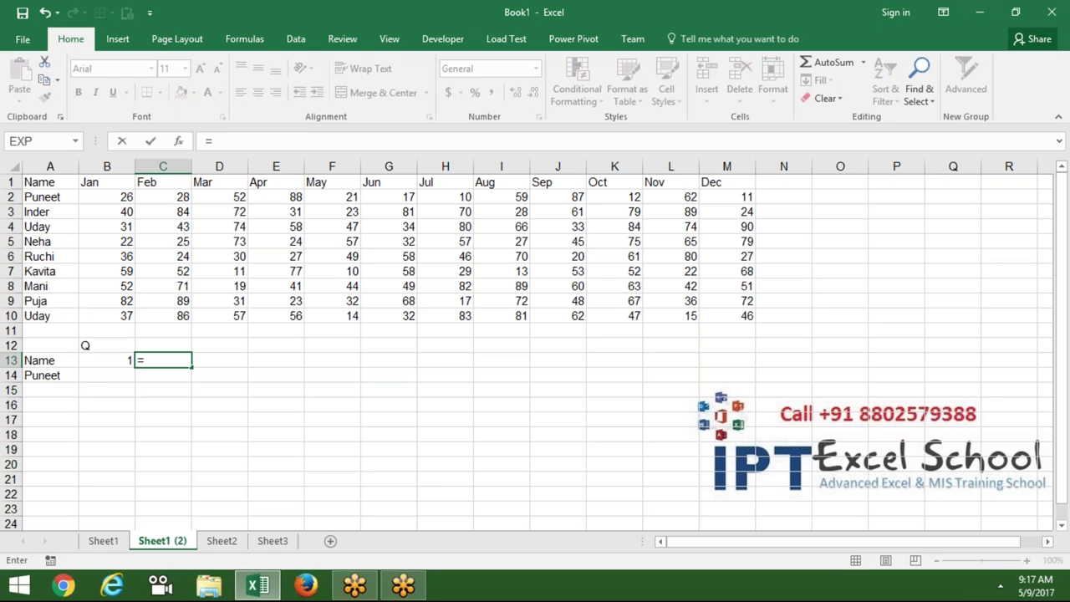
{"action": "key", "text": "Left"}
{"action": "type", "text": "*"}
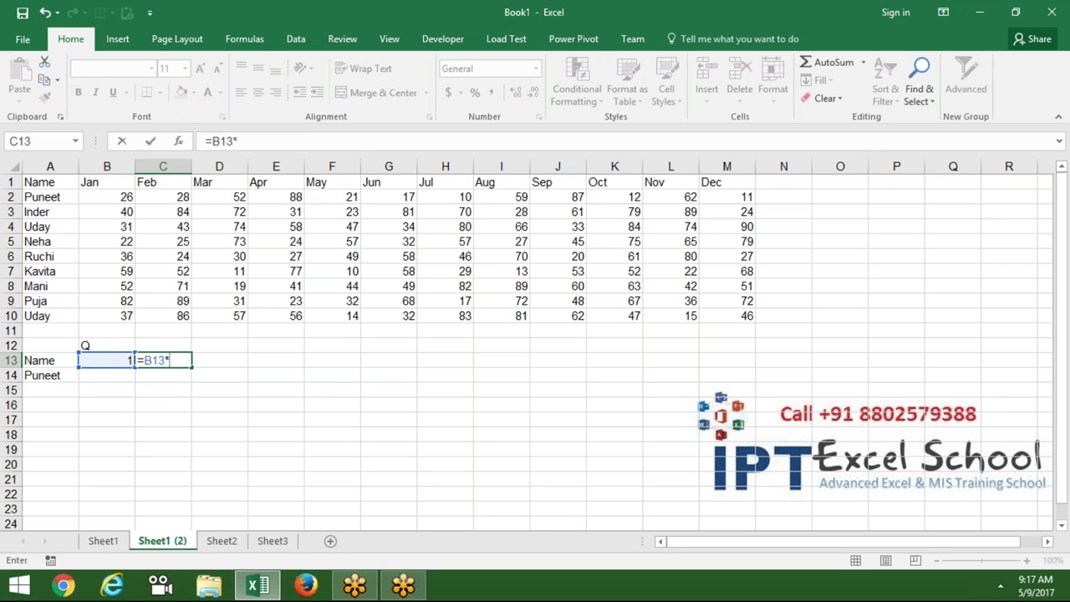
{"action": "type", "text": "3-"}
{"action": "type", "text": "2"}
{"action": "key", "text": "Return"}
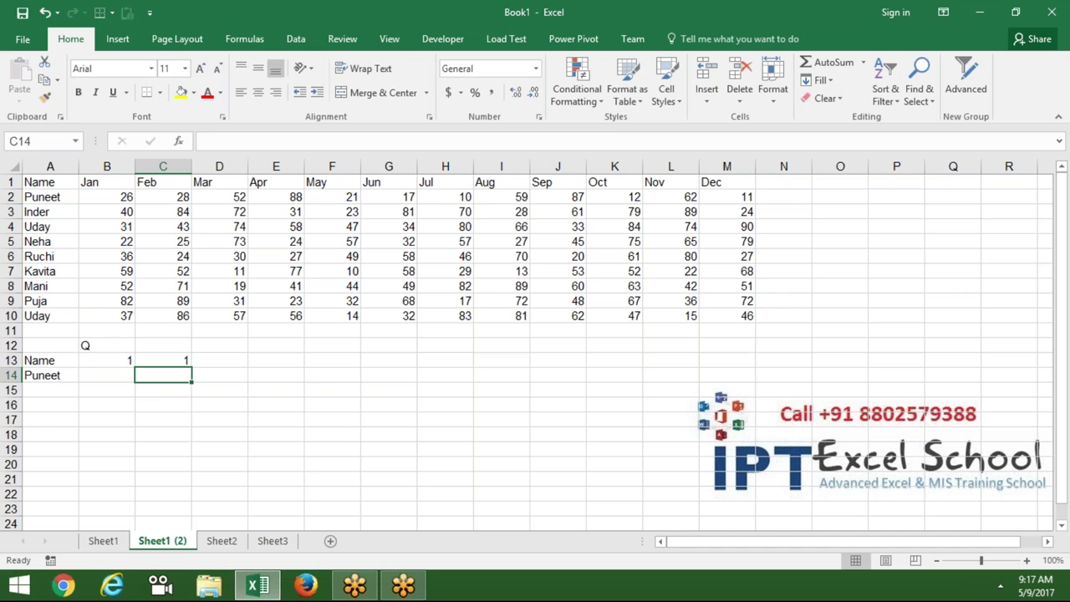
{"action": "left_click", "coordinate": [163, 361]}
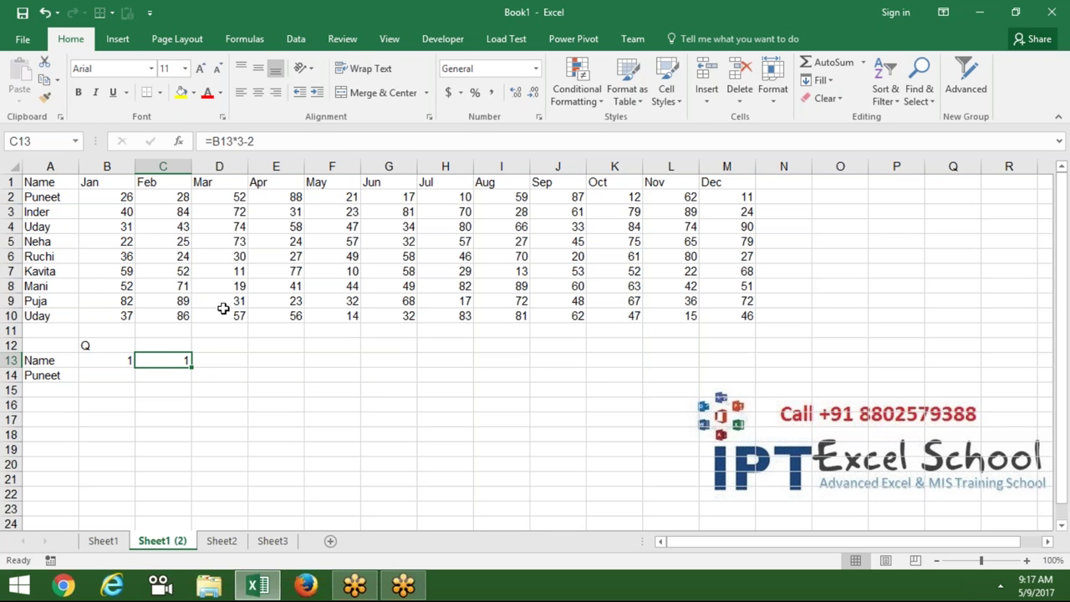
Rewrite C13 as =DATE(2017,B13*3-2,1), showing 1/1/2017.
{"action": "left_click", "coordinate": [214, 141]}
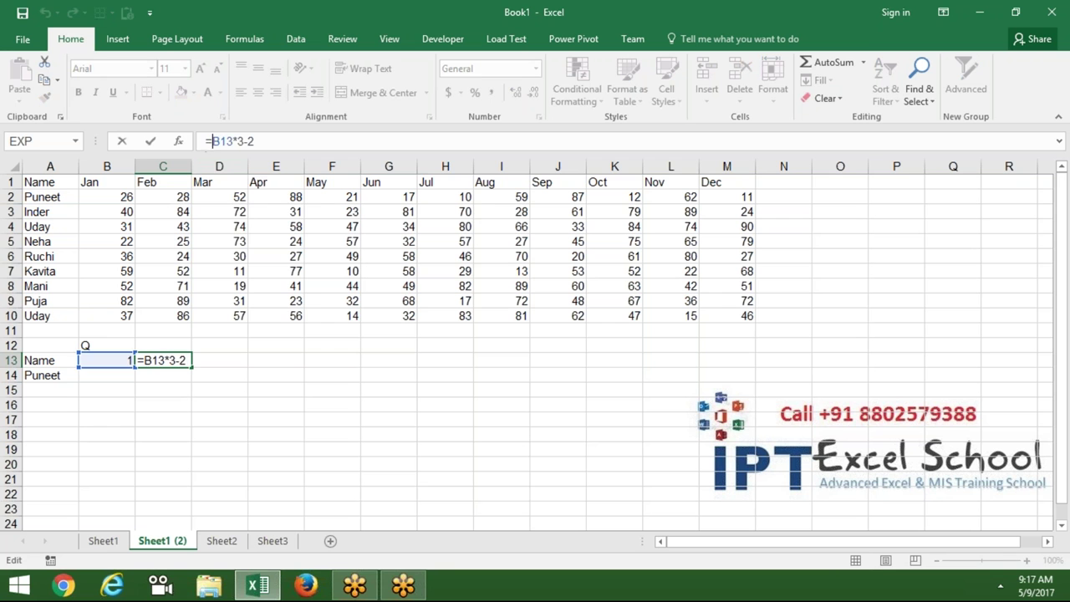
{"action": "type", "text": "mont"}
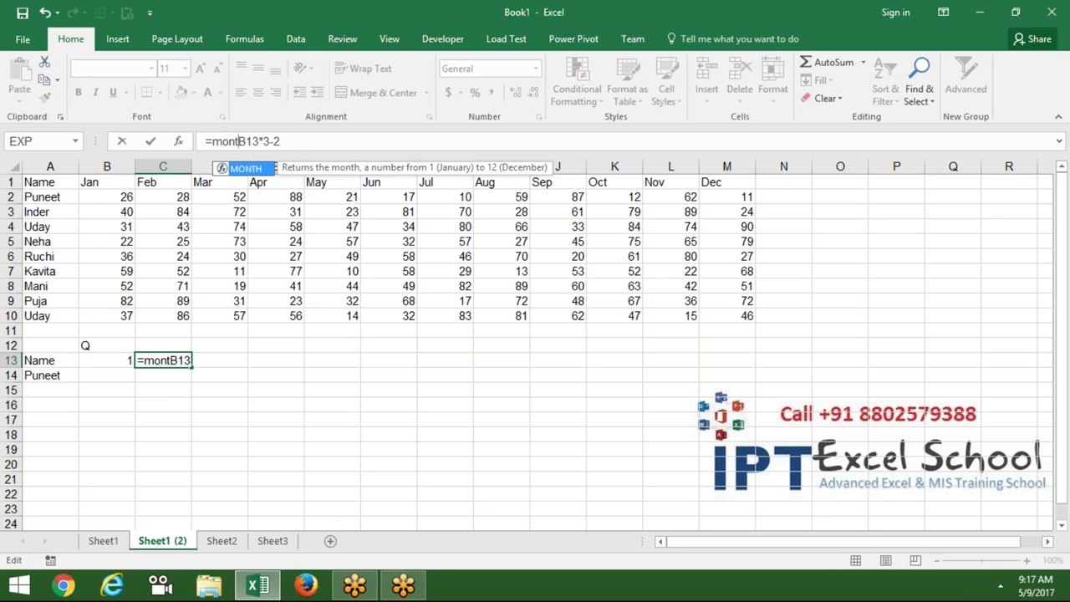
{"action": "key", "text": "BackSpace"}
{"action": "key", "text": "BackSpace"}
{"action": "key", "text": "BackSpace"}
{"action": "key", "text": "BackSpace"}
{"action": "type", "text": "d"}
{"action": "key", "text": "Tab"}
{"action": "type", "text": "2017,B13*3-2"}
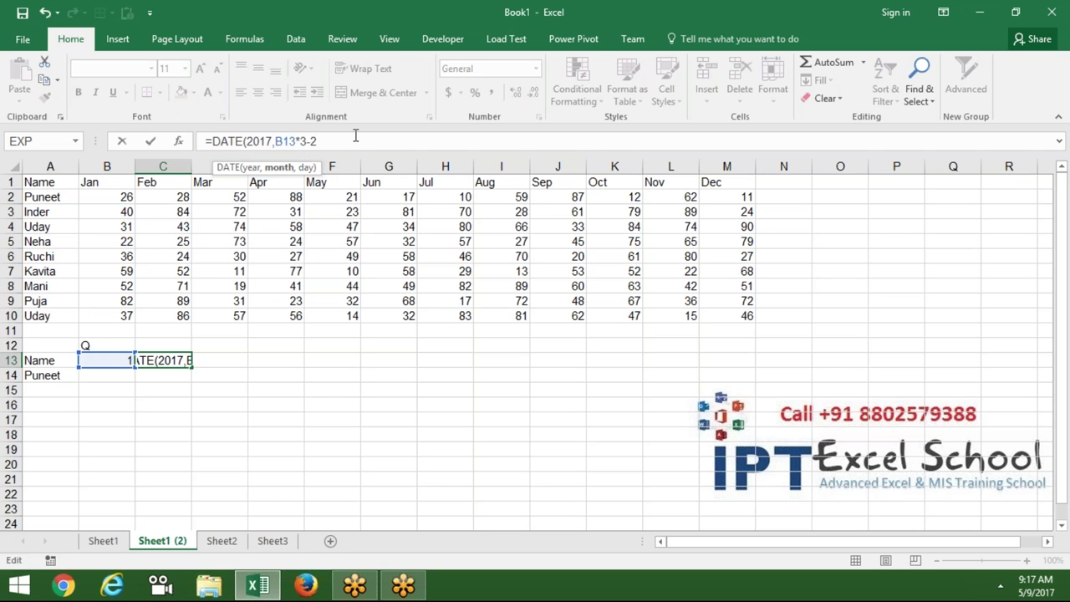
{"action": "type", "text": ",1"}
{"action": "key", "text": "Return"}
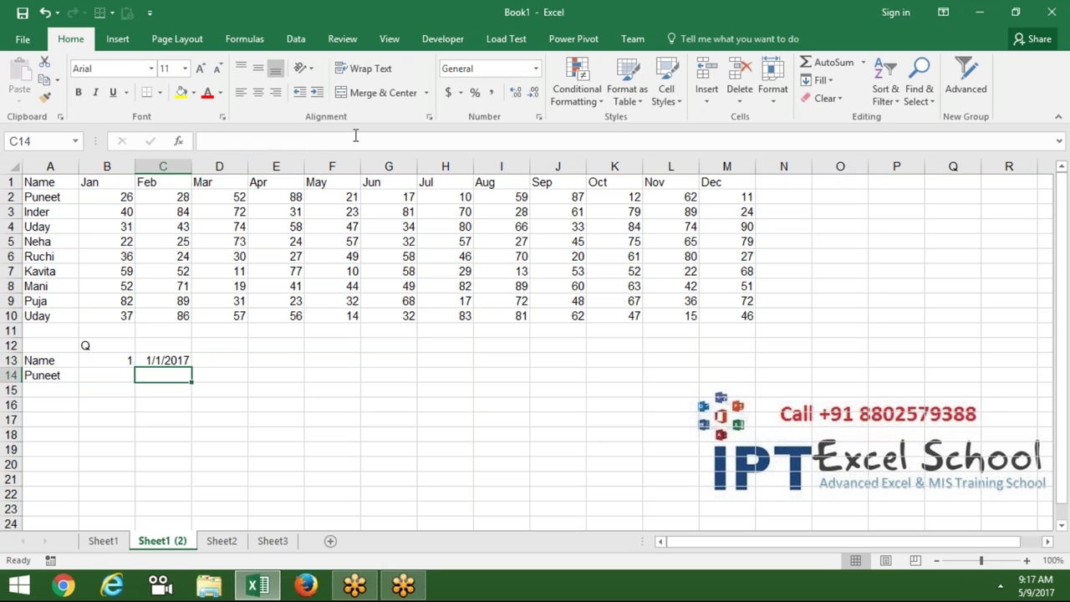
Wrap C13's DATE formula in TEXT with a "DDD" day-name format.
{"action": "left_click", "coordinate": [207, 141]}
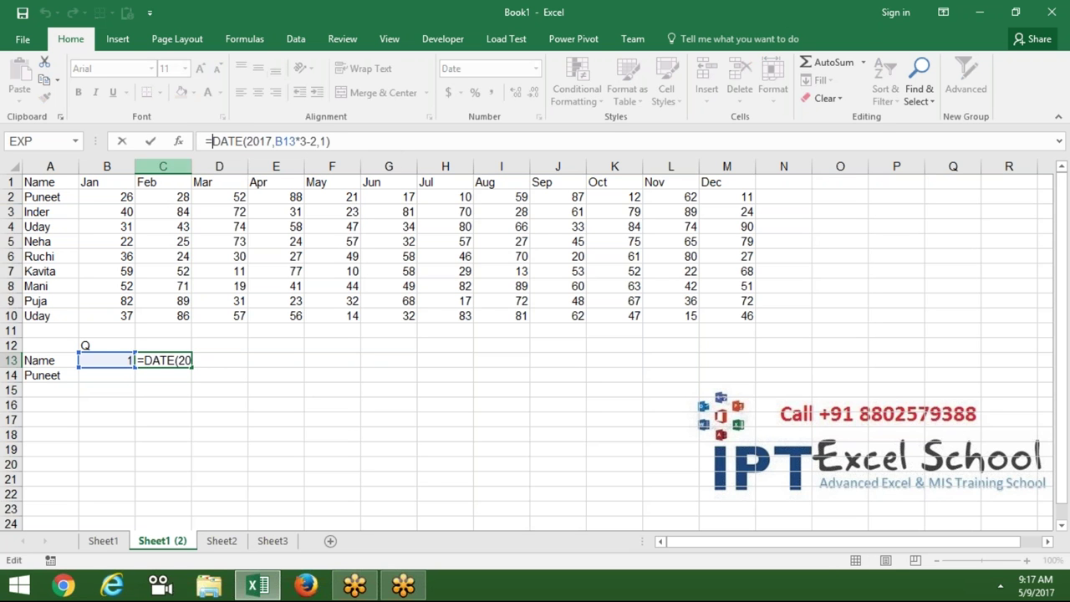
{"action": "type", "text": "te"}
{"action": "key", "text": "Tab"}
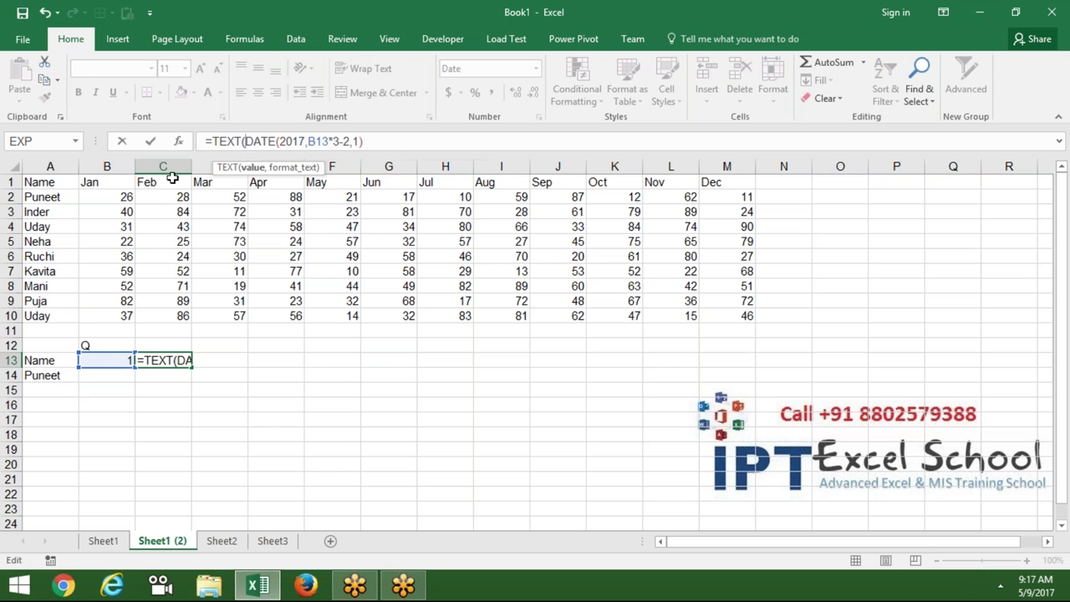
{"action": "type", "text": ","}
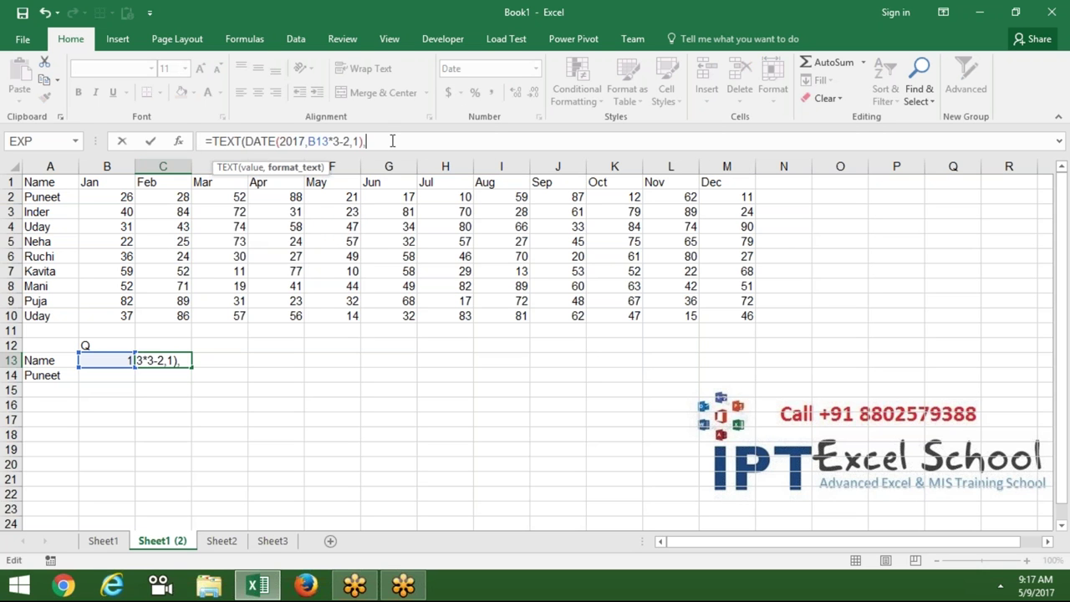
{"action": "type", "text": "\"DDD\")"}
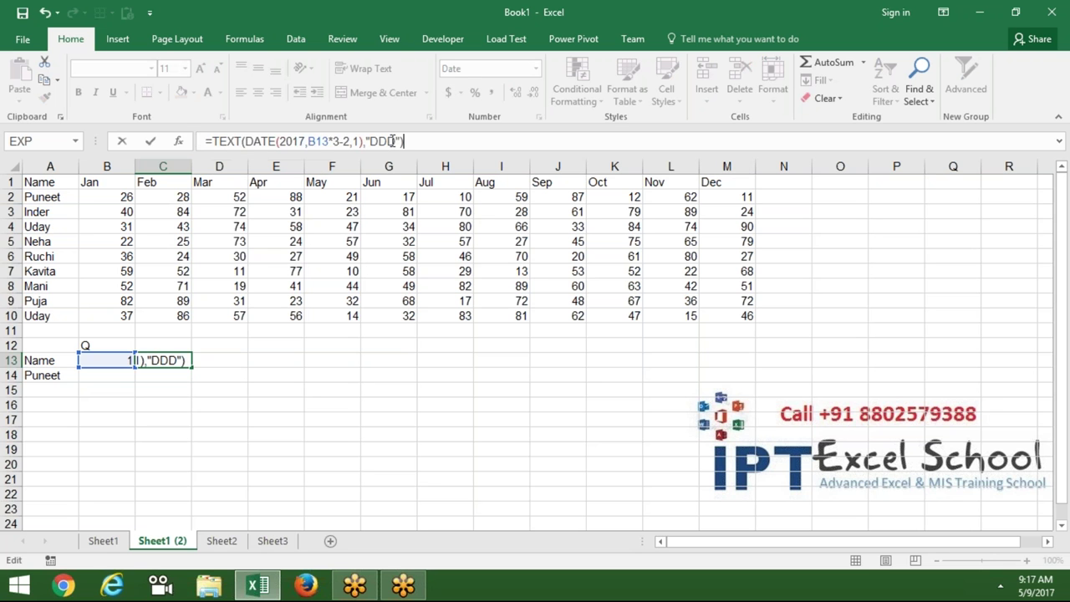
{"action": "key", "text": "Return"}
{"action": "key", "text": "Up"}
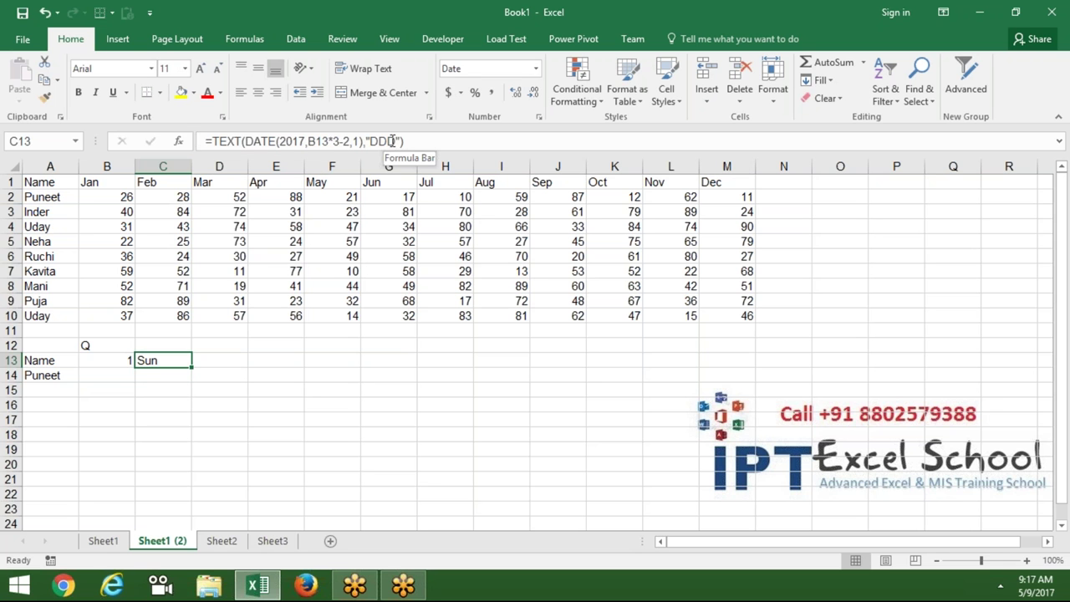
Change C13's format code to "MMM" so it displays Jan.
{"action": "left_click", "coordinate": [393, 141]}
{"action": "left_click", "coordinate": [393, 141]}
{"action": "key", "text": "BackSpace"}
{"action": "key", "text": "BackSpace"}
{"action": "key", "text": "BackSpace"}
{"action": "type", "text": "MMM"}
{"action": "key", "text": "Return"}
{"action": "key", "text": "Up"}
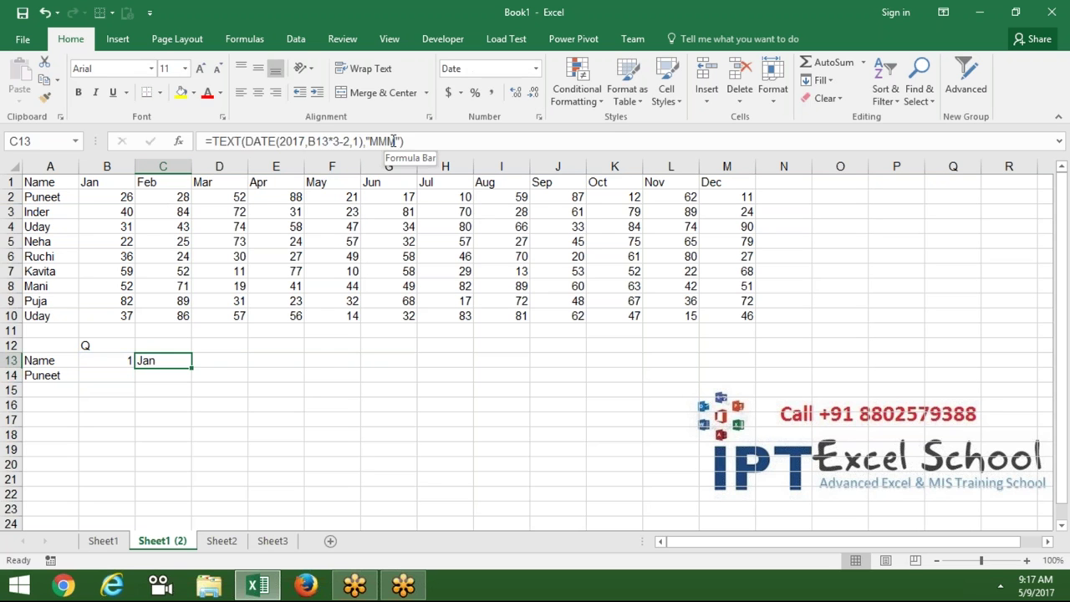
Copy C13's formula text without changing it, then move to D13.
{"action": "left_click", "coordinate": [427, 147]}
{"action": "left_click_drag", "start_coordinate": [427, 147], "coordinate": [214, 142]}
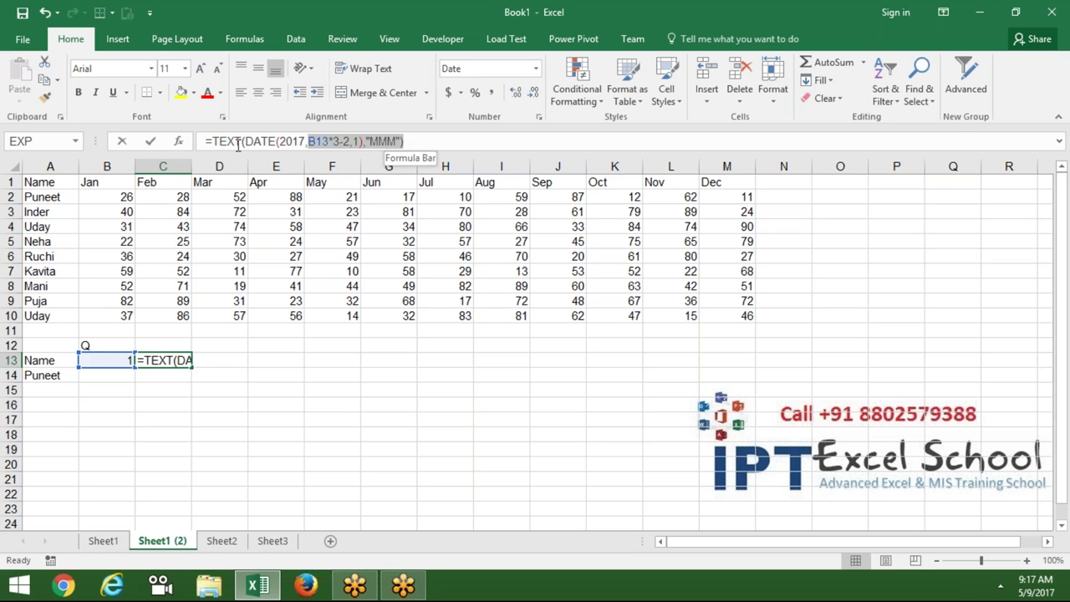
{"action": "key", "text": "ctrl+c"}
{"action": "key", "text": "Escape"}
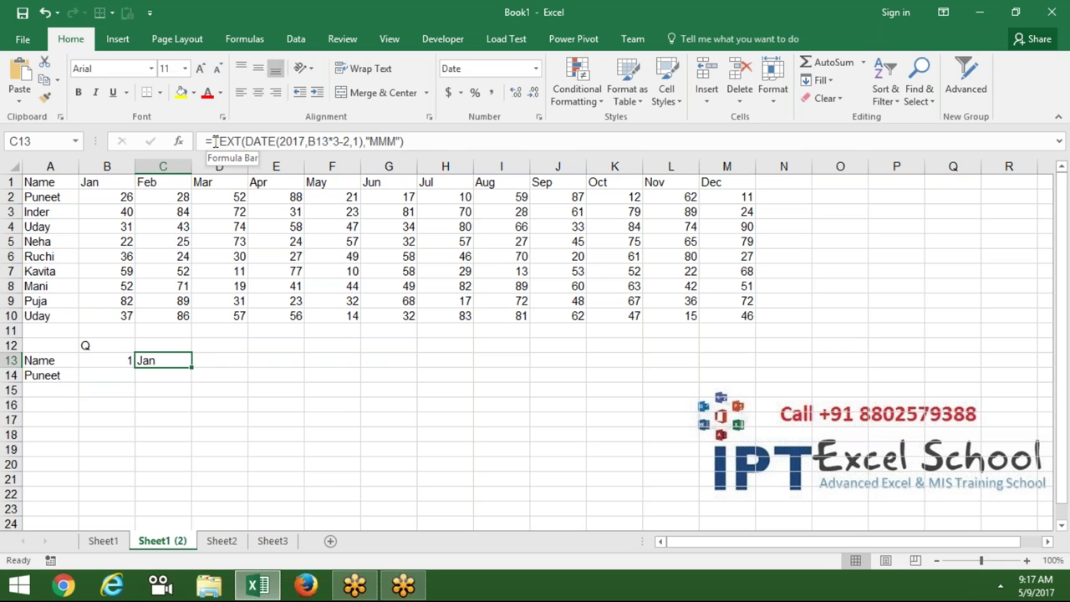
{"action": "key", "text": "Left"}
{"action": "key", "text": "Right"}
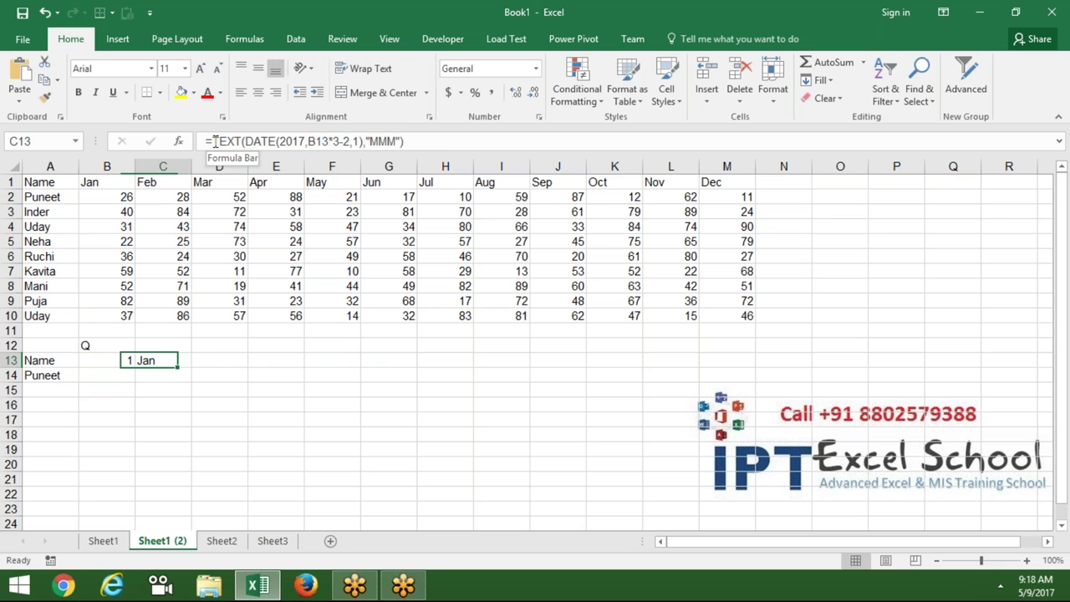
{"action": "key", "text": "Right"}
Enter =MATCH(C13,1:1,0) in D13 to locate Jan in header row 1.
{"action": "type", "text": "=mat"}
{"action": "key", "text": "Tab"}
{"action": "key", "text": "Left"}
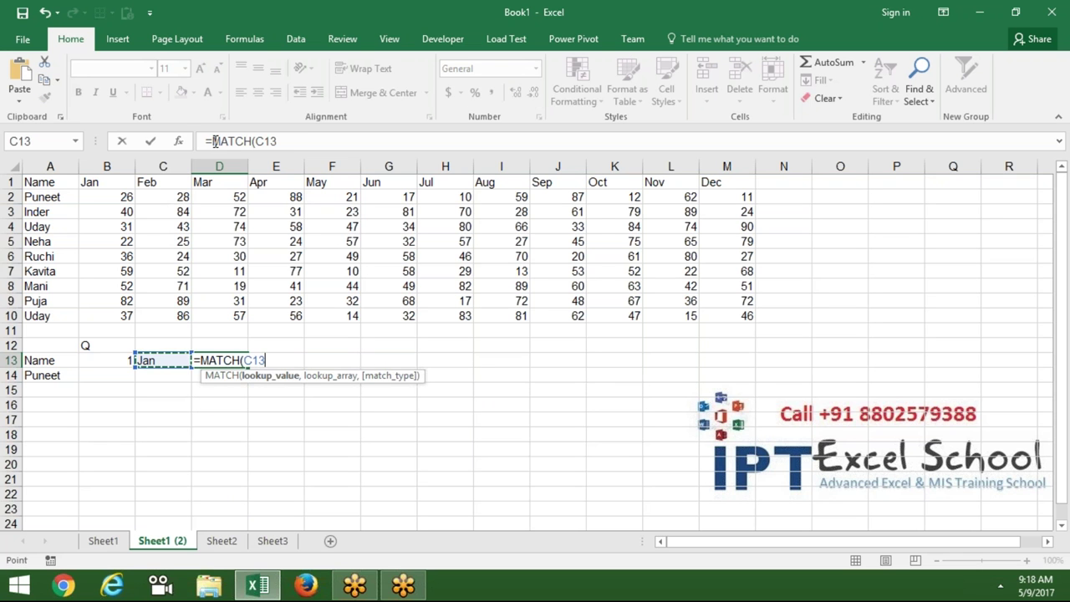
{"action": "type", "text": ","}
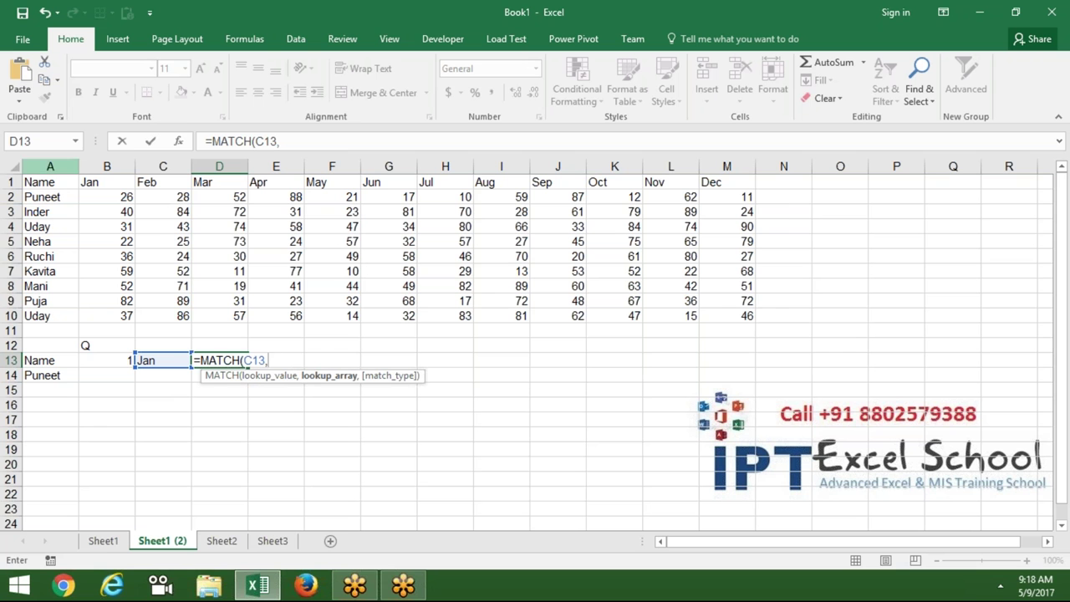
{"action": "left_click", "coordinate": [11, 182]}
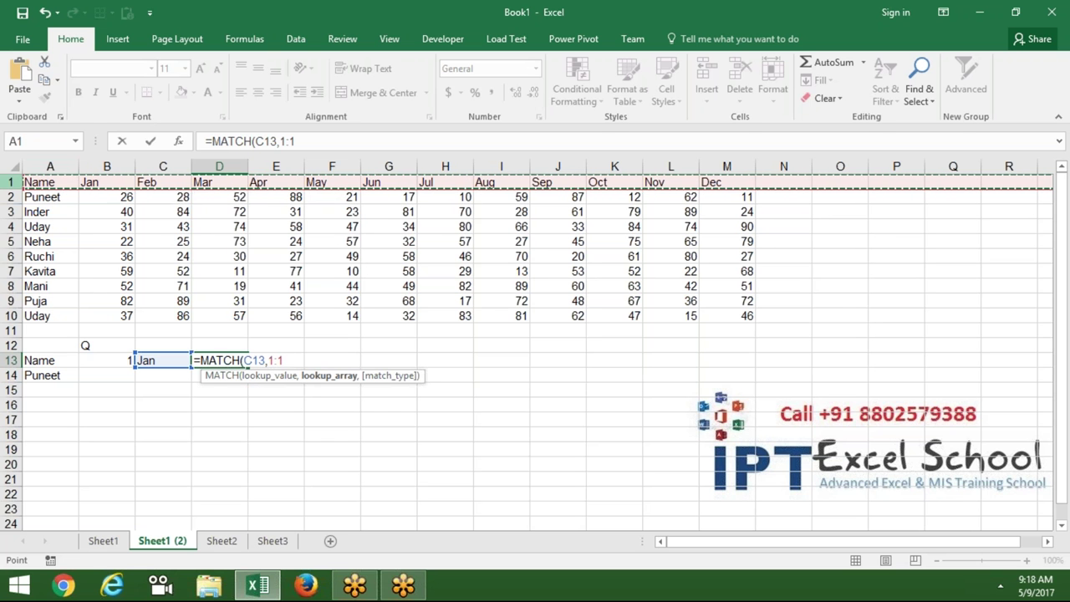
{"action": "type", "text": ","}
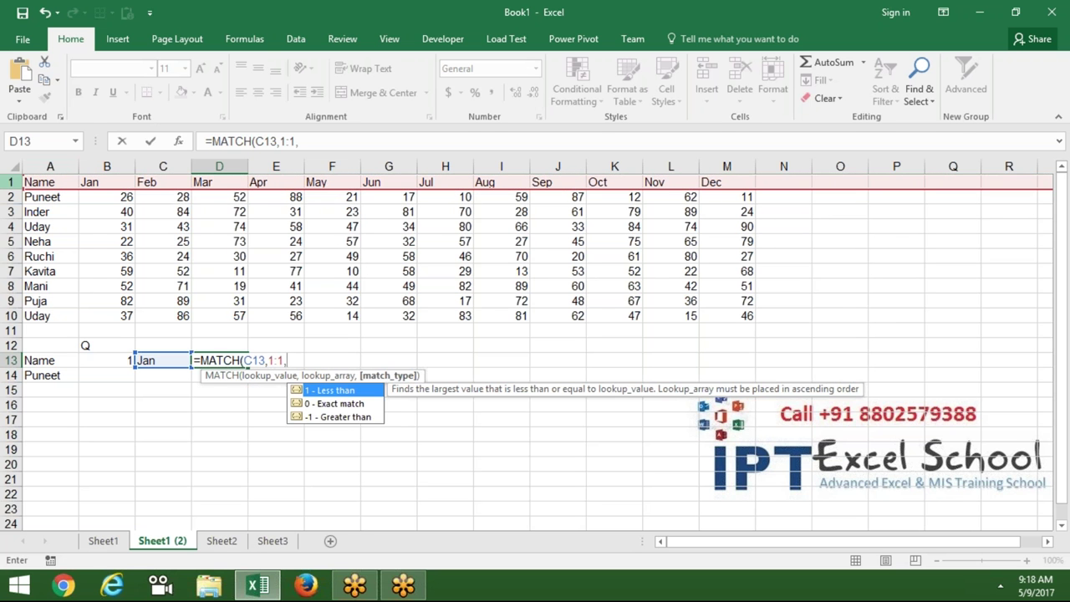
{"action": "type", "text": "0"}
{"action": "key", "text": "ctrl+Return"}
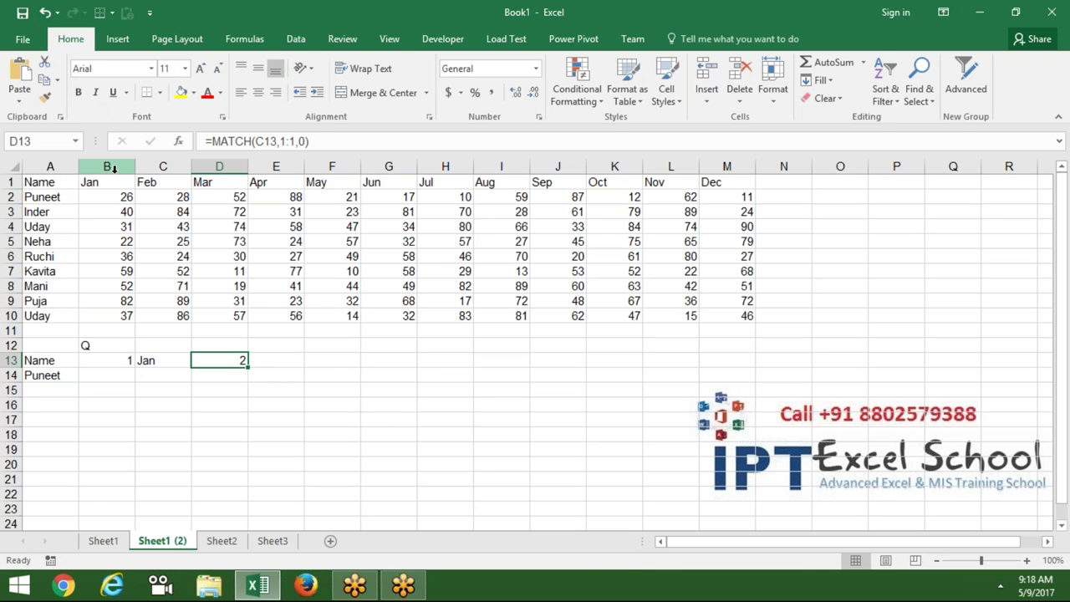
Point out the Jan header in B1, then begin a MATCH formula in B14.
{"action": "left_click", "coordinate": [107, 167]}
{"action": "left_click", "coordinate": [111, 185]}
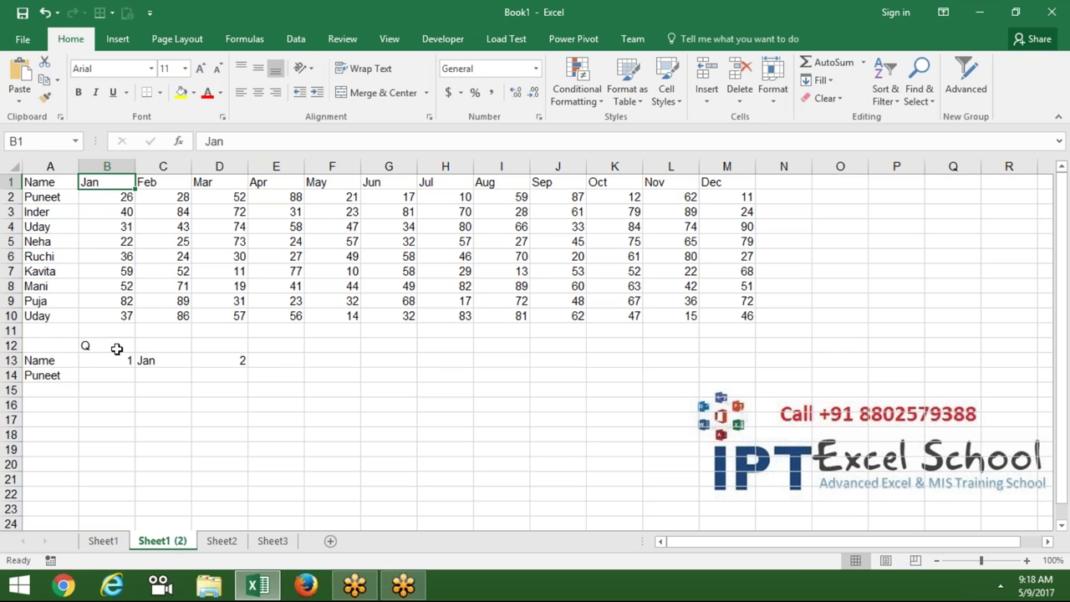
{"action": "double_click", "coordinate": [131, 373]}
{"action": "type", "text": "=mat"}
{"action": "key", "text": "Tab"}
Complete B14 as =MATCH(A14,A1:A10,0), returning Puneet's position 2.
{"action": "left_click", "coordinate": [42, 376]}
{"action": "type", "text": ","}
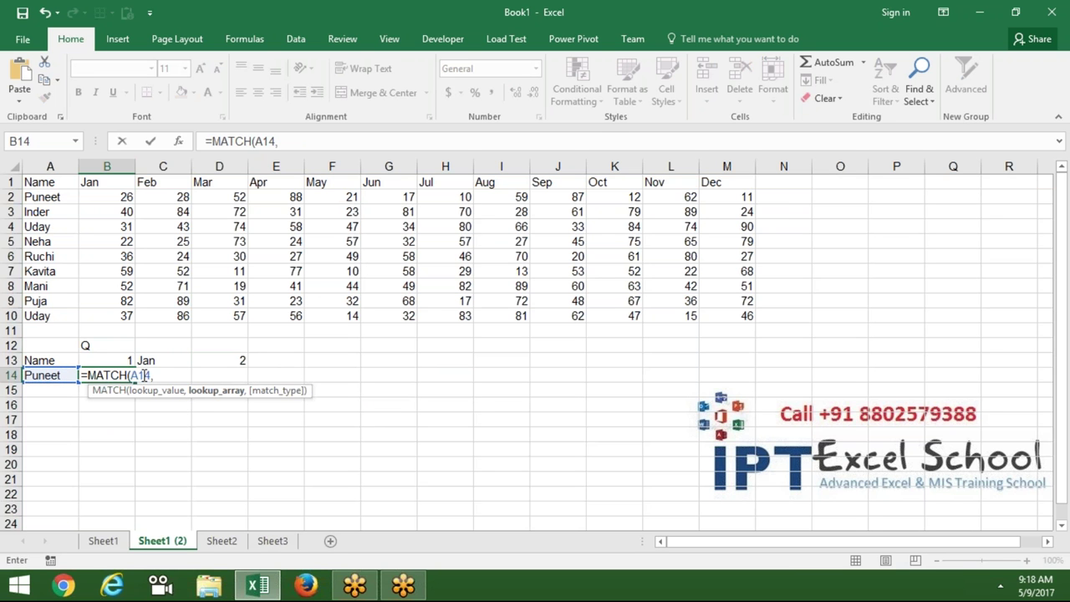
{"action": "left_click_drag", "start_coordinate": [37, 315], "coordinate": [39, 182]}
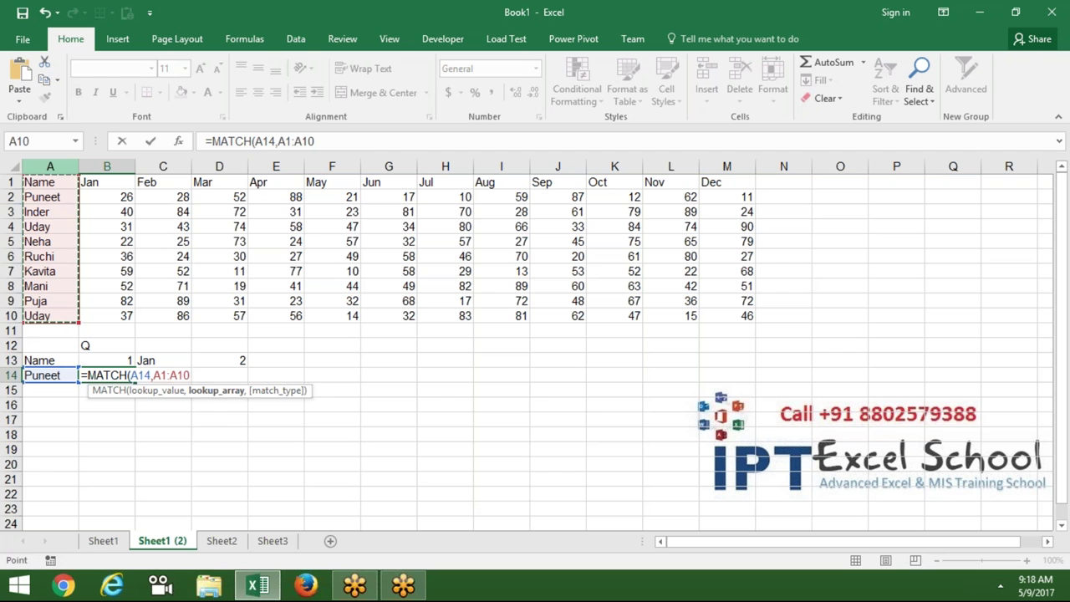
{"action": "type", "text": ",0"}
{"action": "key", "text": "Return"}
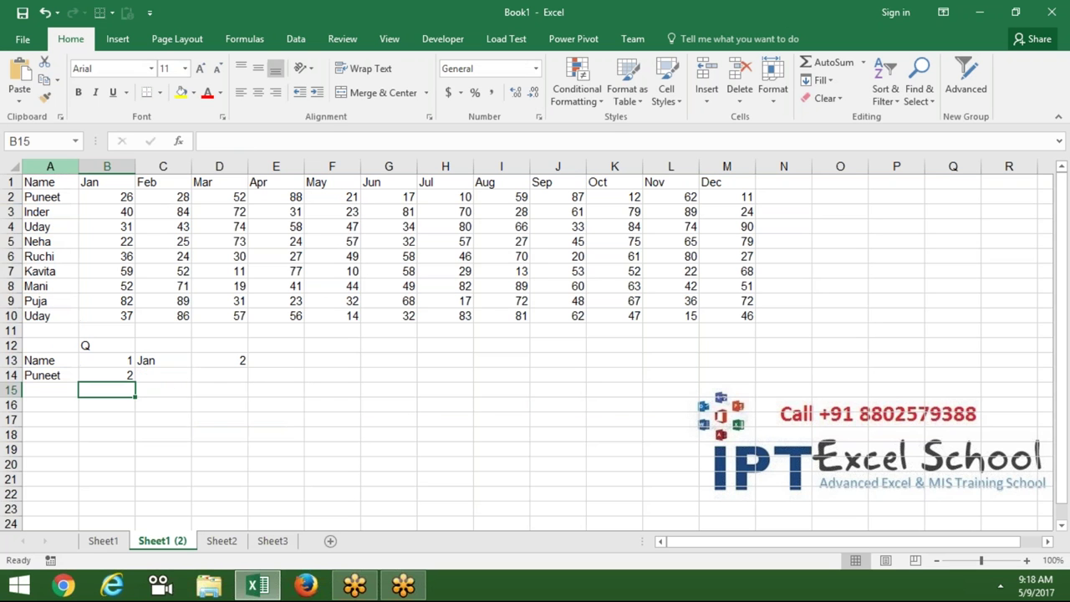
Highlight the quarter label and Puneet's Jan sales in B2, then start a formula in C14.
{"action": "left_click_drag", "start_coordinate": [94, 346], "coordinate": [98, 361]}
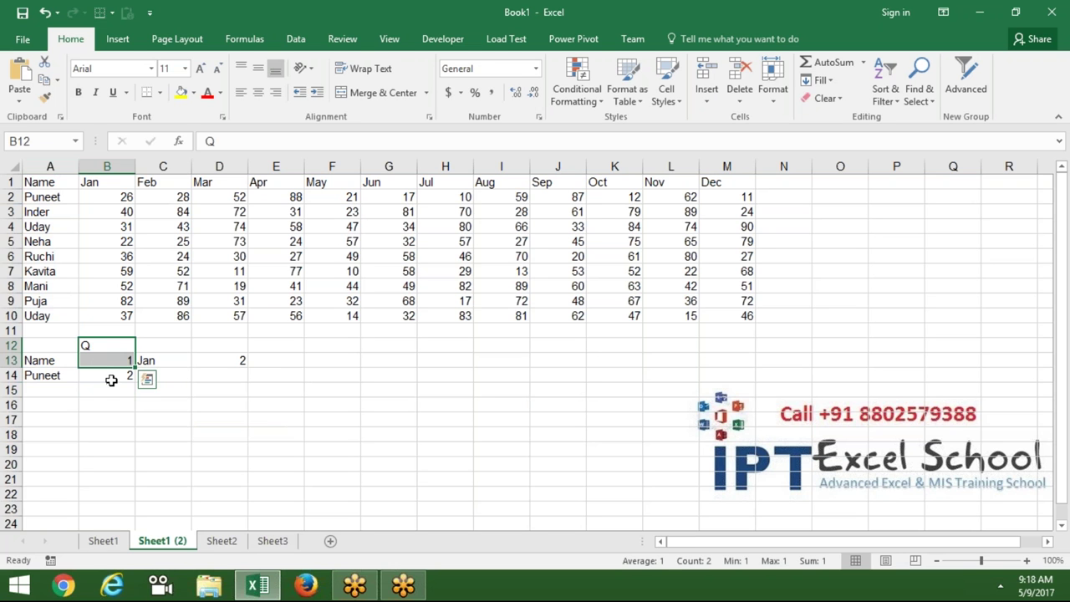
{"action": "left_click", "coordinate": [119, 196]}
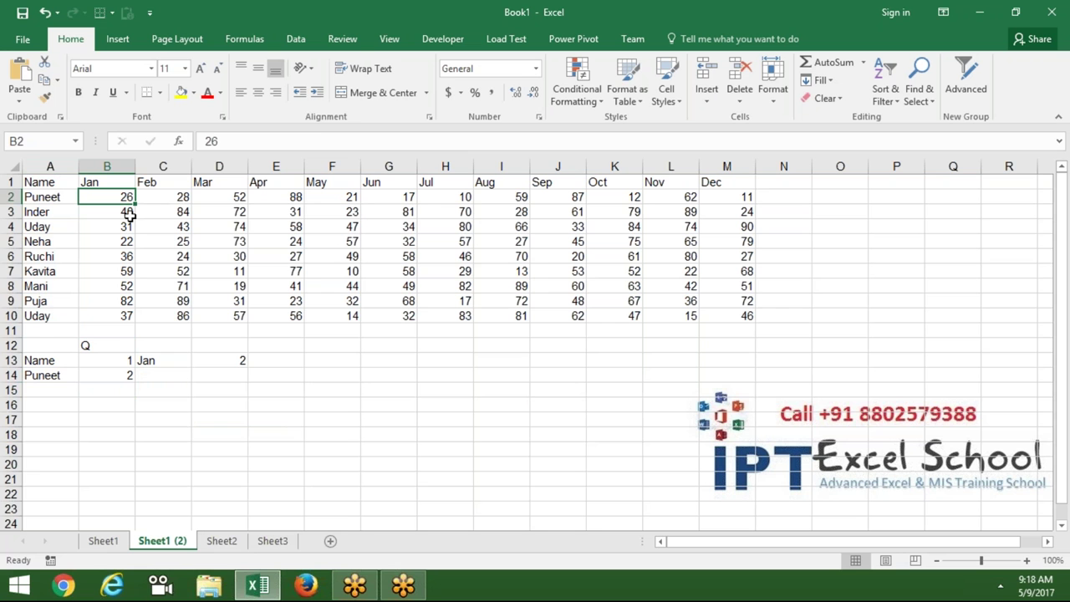
{"action": "double_click", "coordinate": [183, 375]}
Enter =ADDRESS(B14,D13) in C14 to show $B$2.
{"action": "type", "text": "="}
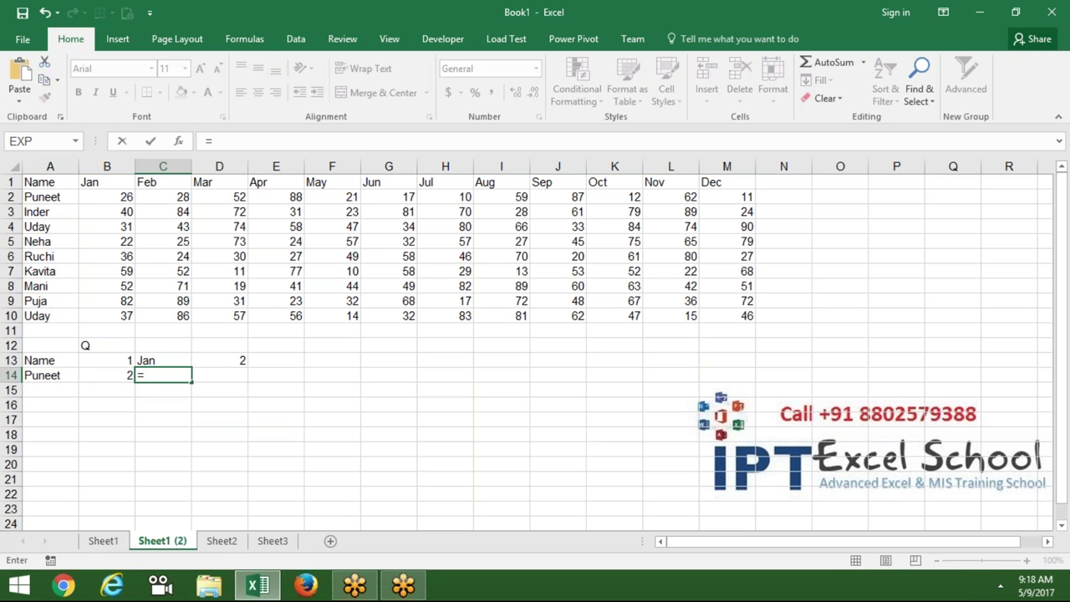
{"action": "type", "text": "ad"}
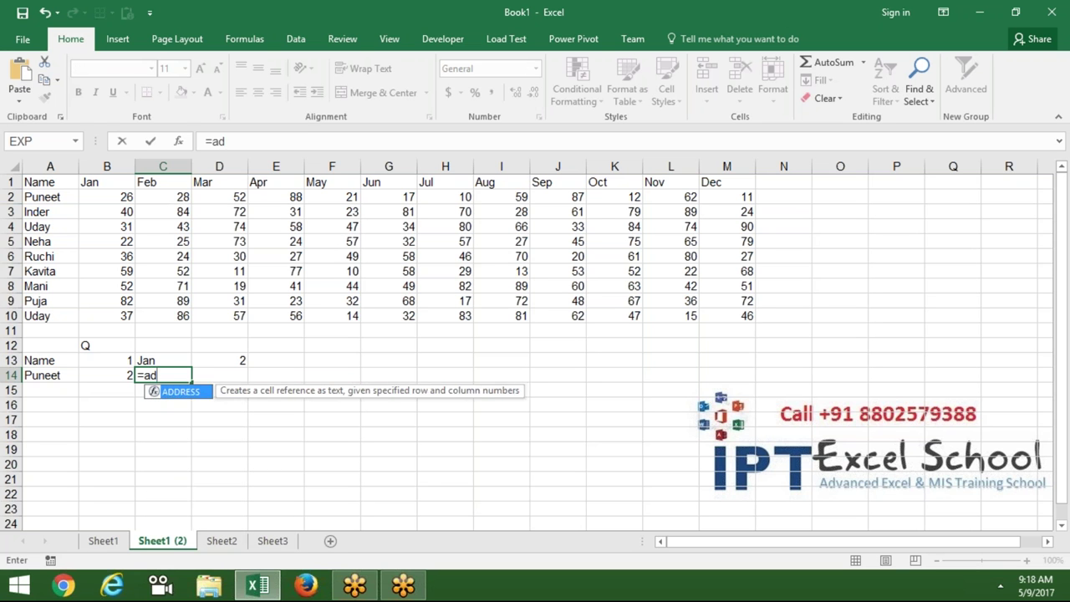
{"action": "key", "text": "Tab"}
{"action": "left_click", "coordinate": [125, 376]}
{"action": "type", "text": ","}
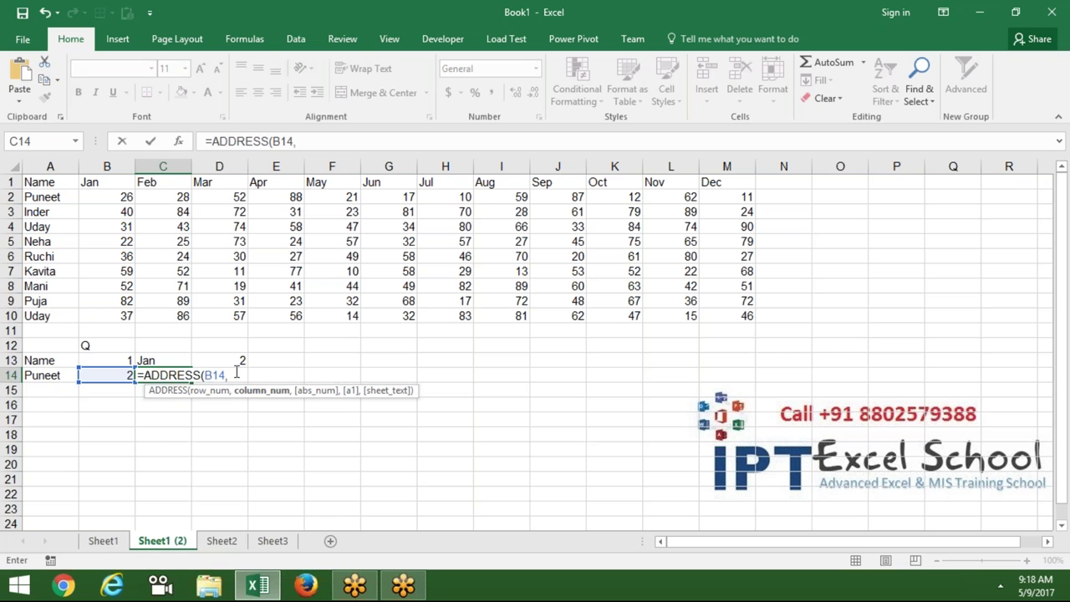
{"action": "left_click", "coordinate": [238, 361]}
{"action": "key", "text": "Return"}
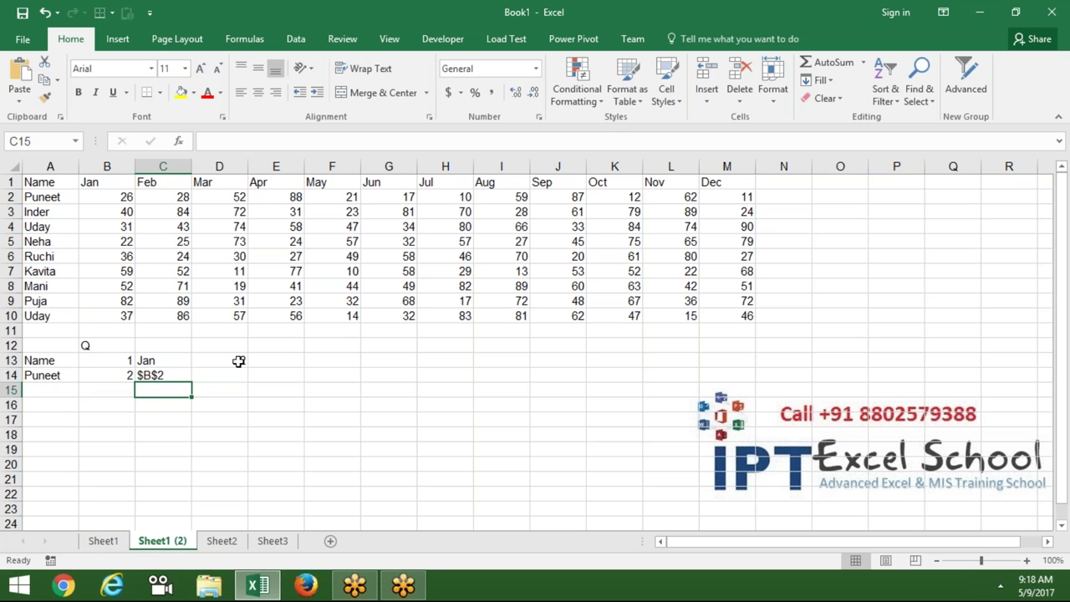
Enter =ADDRESS(B14,D13+2) in D14 to show $D$2, marking B2:D2 for reference.
{"action": "key", "text": "Up"}
{"action": "key", "text": "Right"}
{"action": "type", "text": "="}
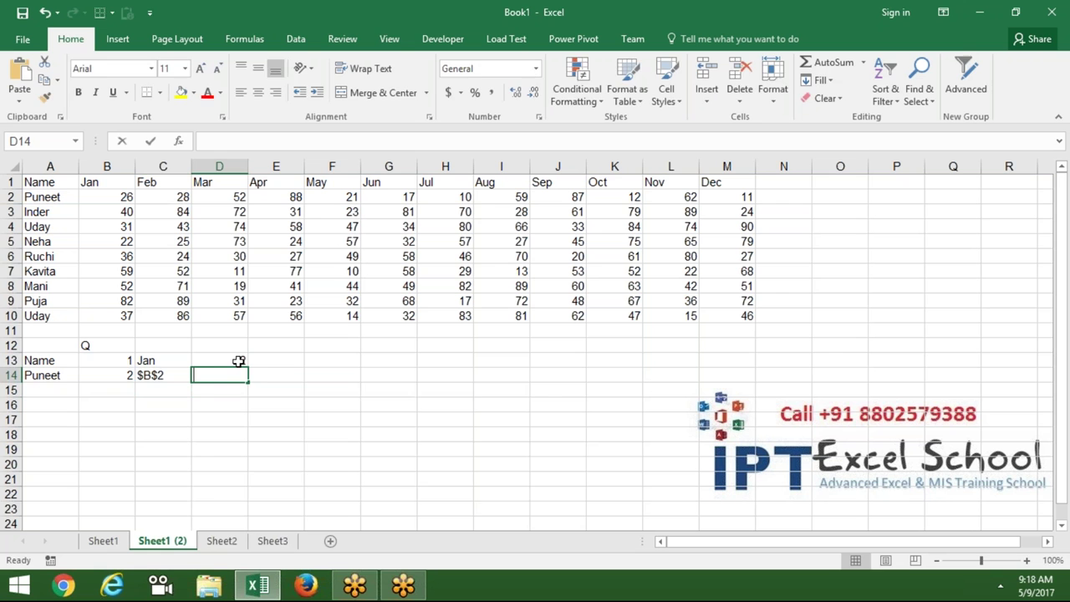
{"action": "type", "text": "ad"}
{"action": "key", "text": "Tab"}
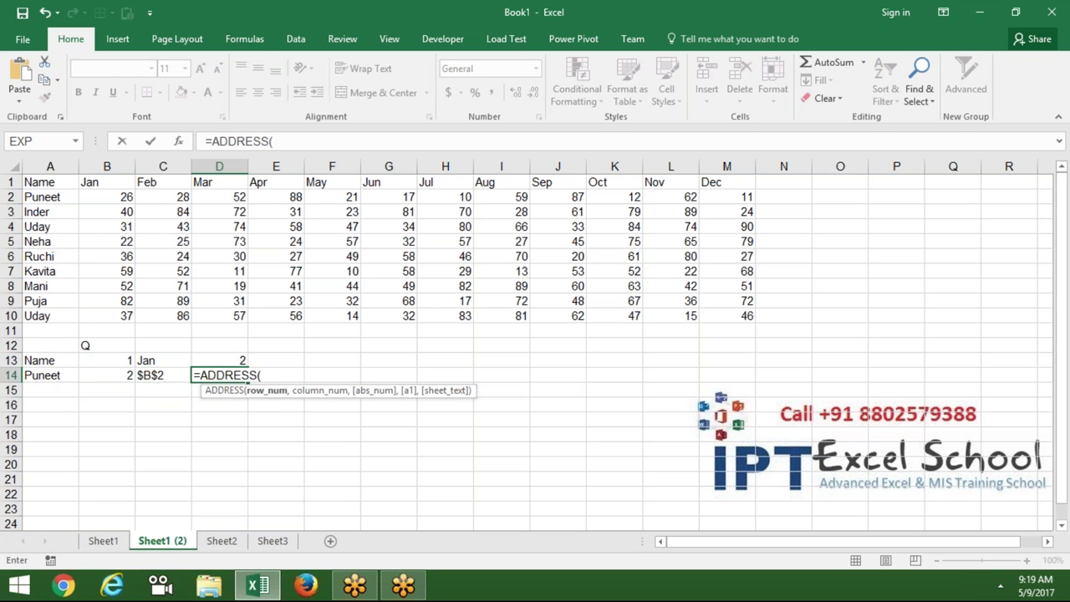
{"action": "left_click", "coordinate": [130, 376]}
{"action": "type", "text": ","}
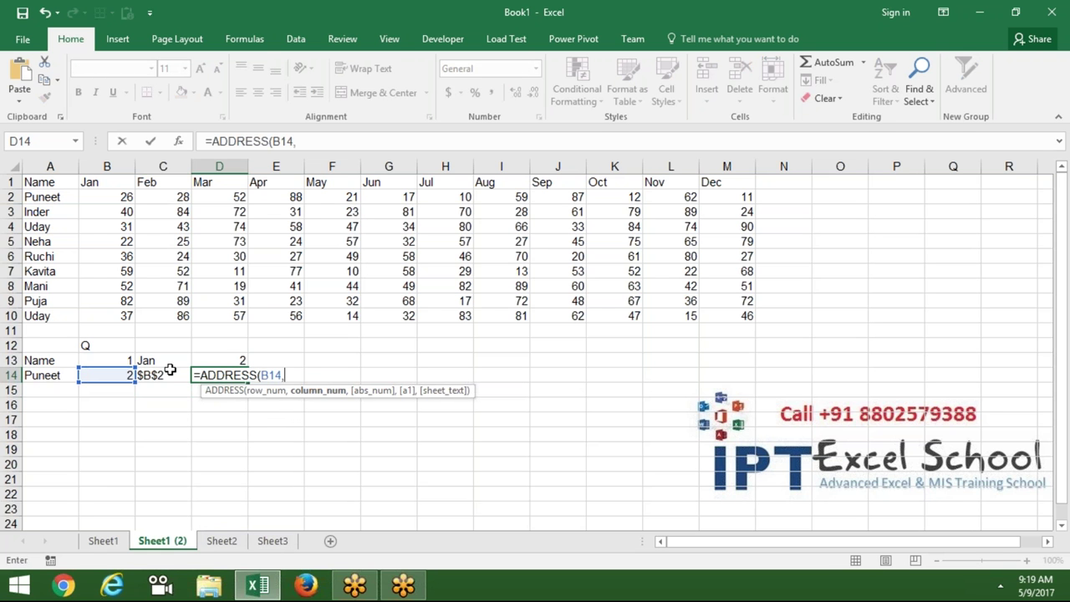
{"action": "key", "text": "Up"}
{"action": "type", "text": "+"}
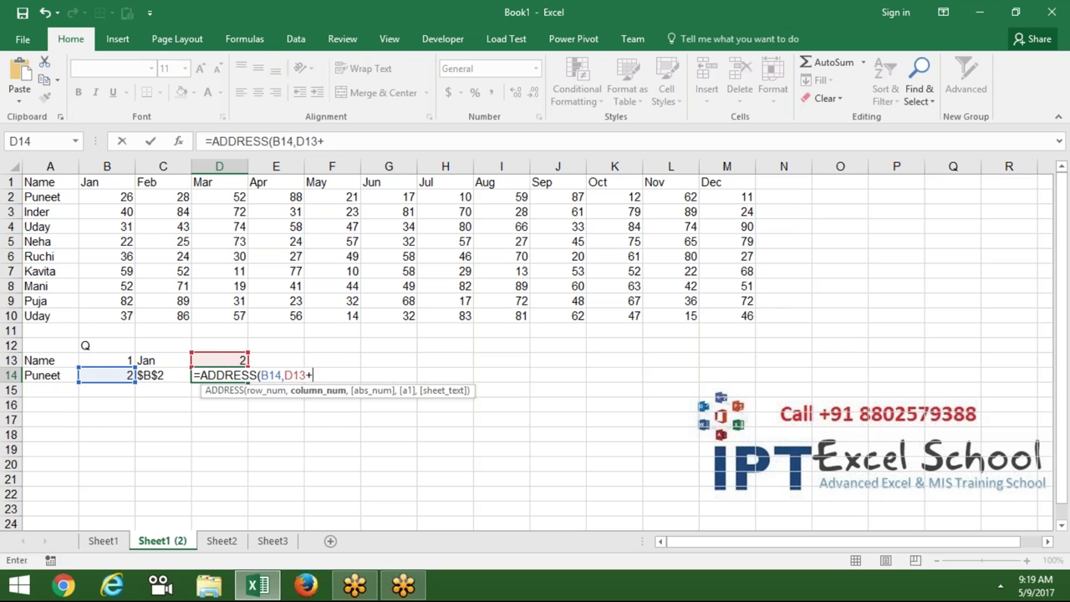
{"action": "type", "text": "2"}
{"action": "key", "text": "Return"}
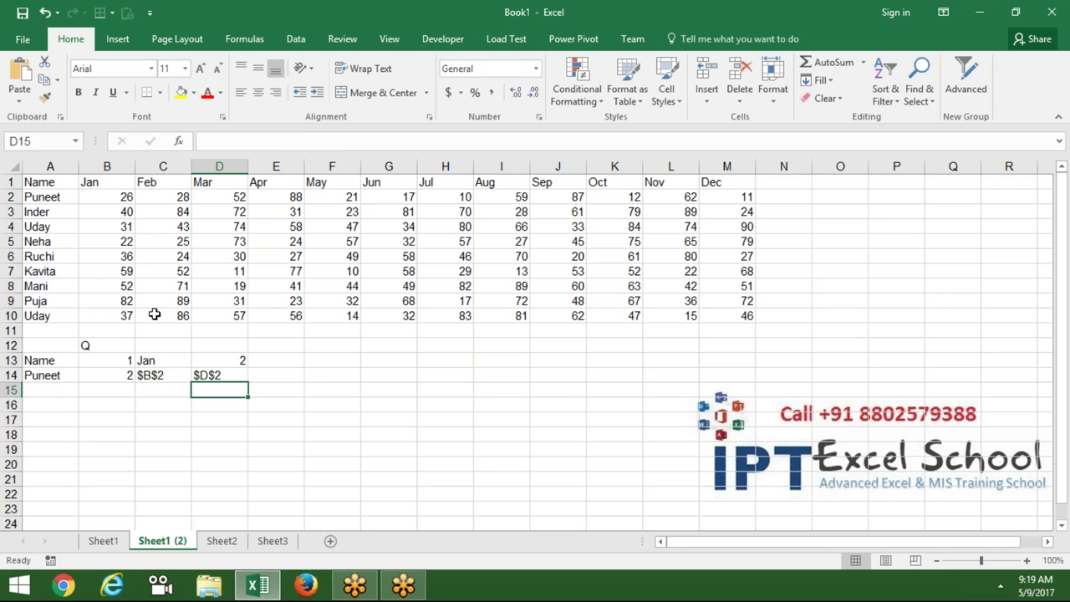
{"action": "left_click_drag", "start_coordinate": [114, 197], "coordinate": [207, 193]}
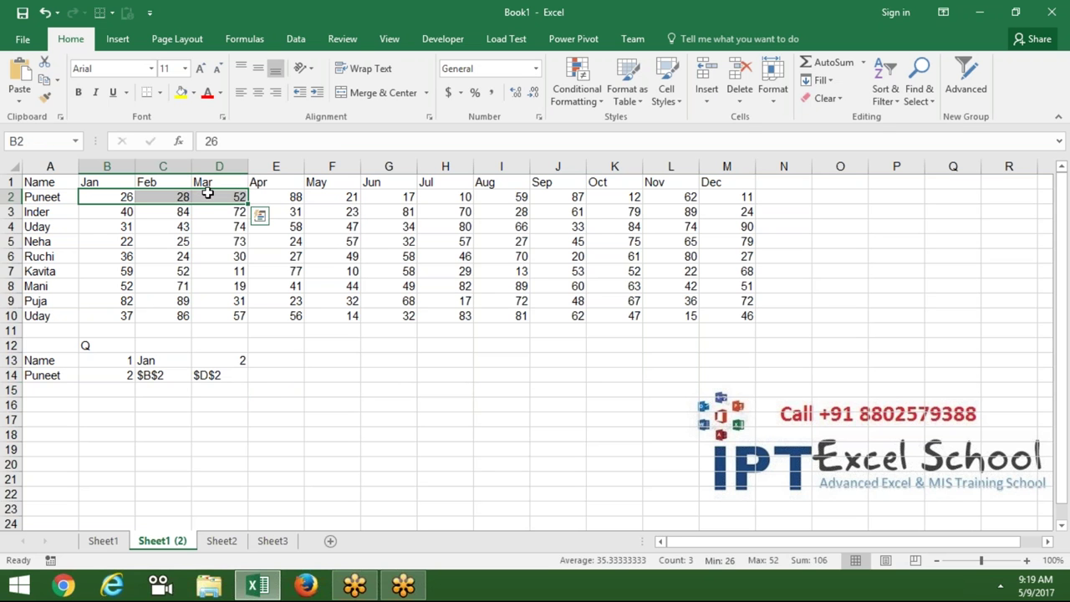
{"action": "left_click", "coordinate": [281, 374]}
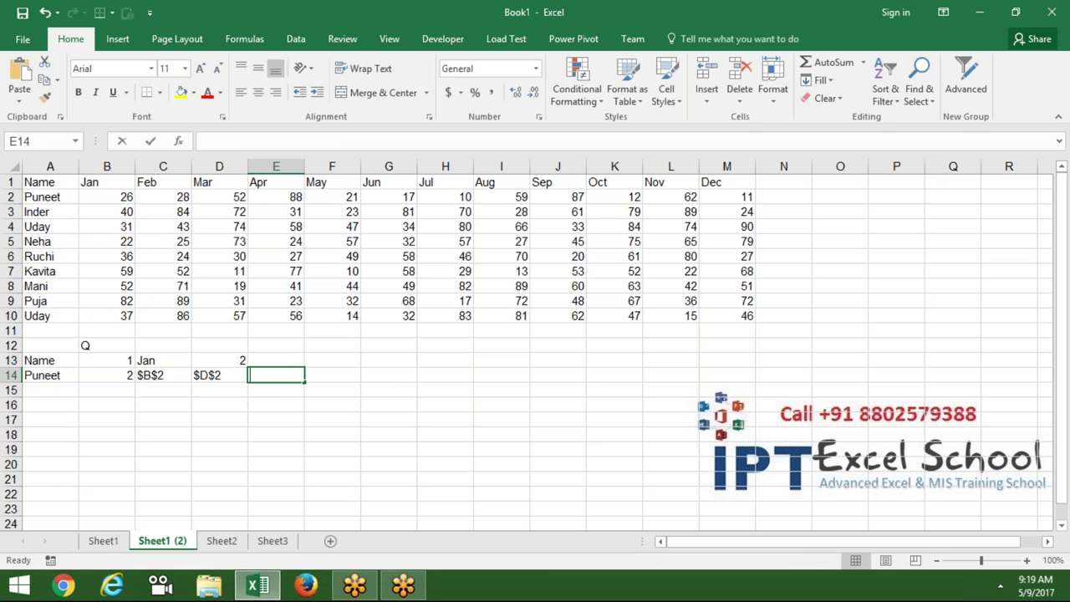
Enter =C14&":"&D14 in E14 so it shows $B$2:$D$2.
{"action": "type", "text": "="}
{"action": "key", "text": "Left"}
{"action": "key", "text": "Left"}
{"action": "type", "text": "&"}
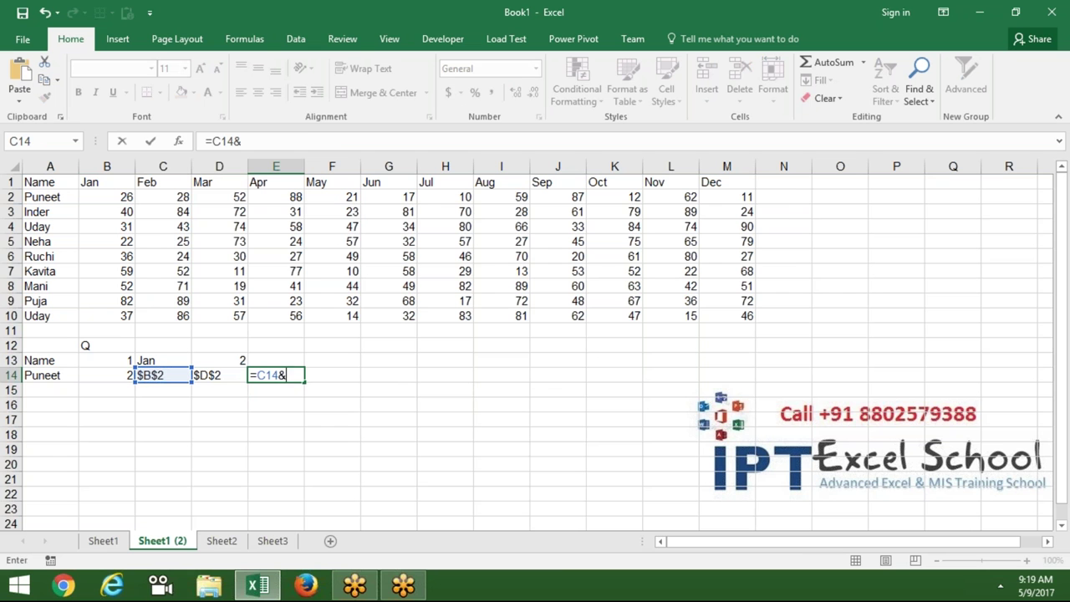
{"action": "type", "text": "\":\"&"}
{"action": "key", "text": "Left"}
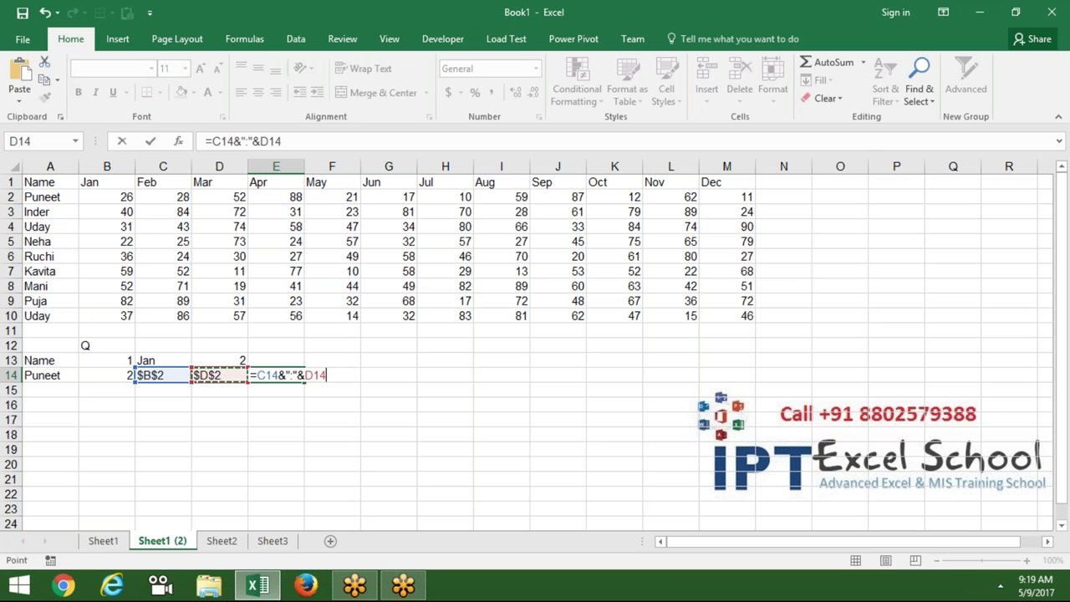
{"action": "key", "text": "Return"}
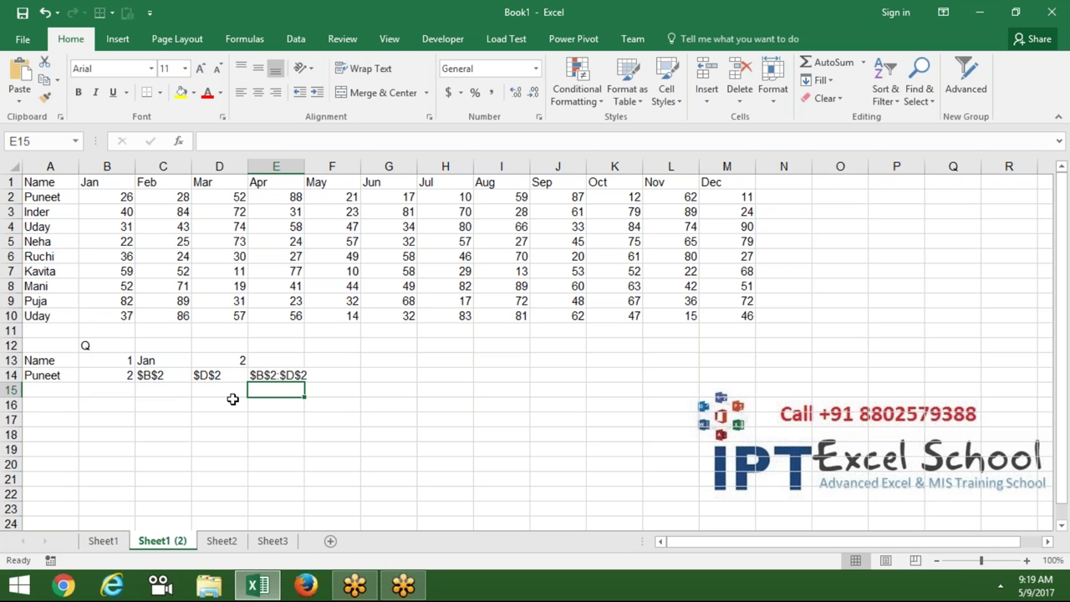
Start a trial SUM formula in D15.
{"action": "left_click", "coordinate": [226, 396]}
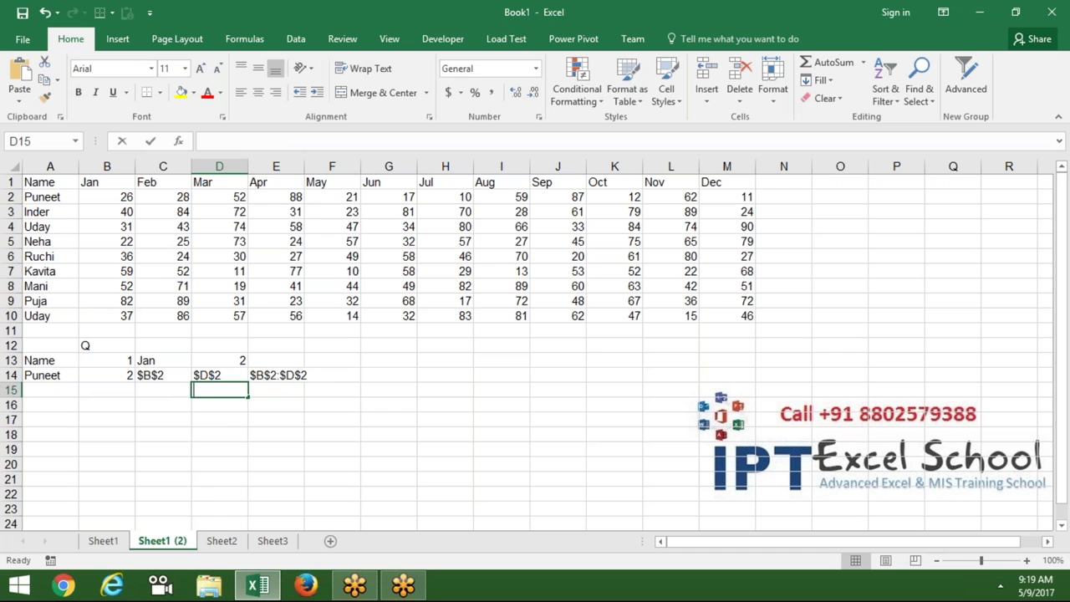
{"action": "type", "text": "=sum"}
{"action": "key", "text": "Tab"}
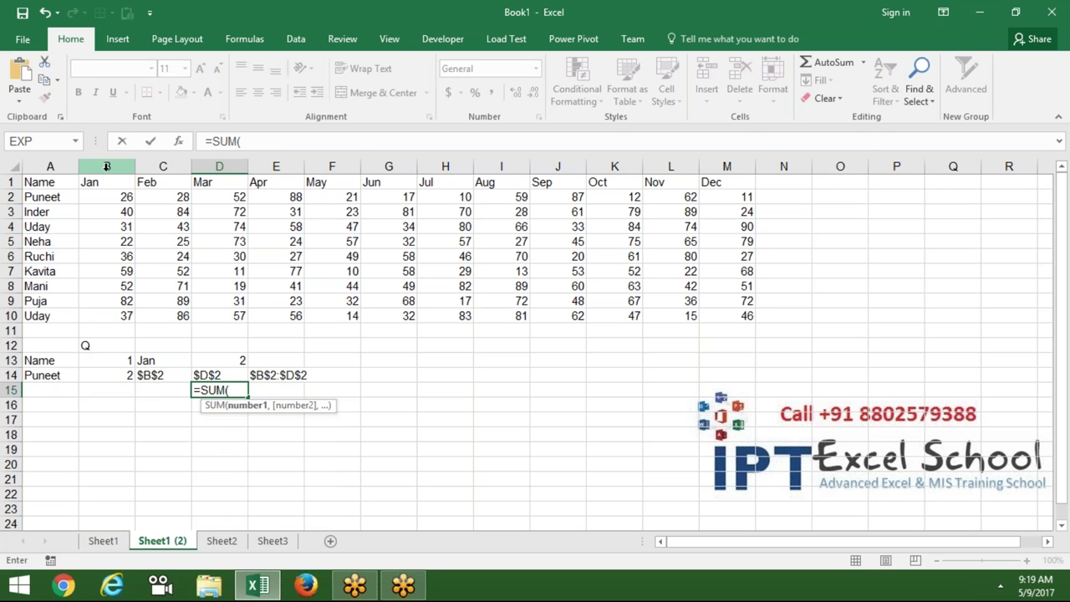
Cancel the trial SUM in D15 and enter =SUM(E14) in F14.
{"action": "left_click_drag", "start_coordinate": [113, 197], "coordinate": [216, 196]}
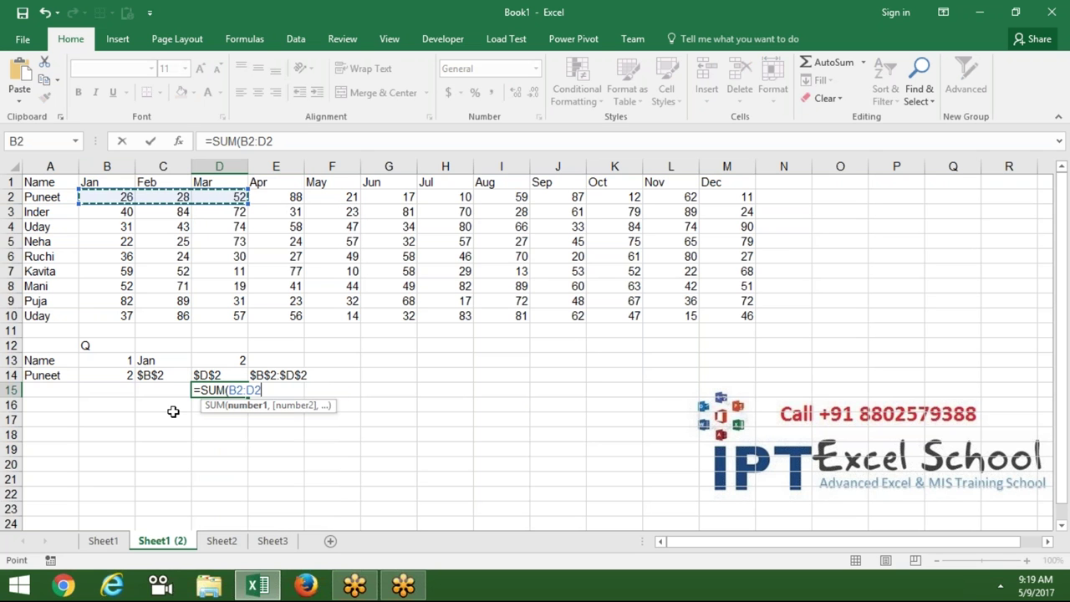
{"action": "key", "text": "Escape"}
{"action": "key", "text": "Up"}
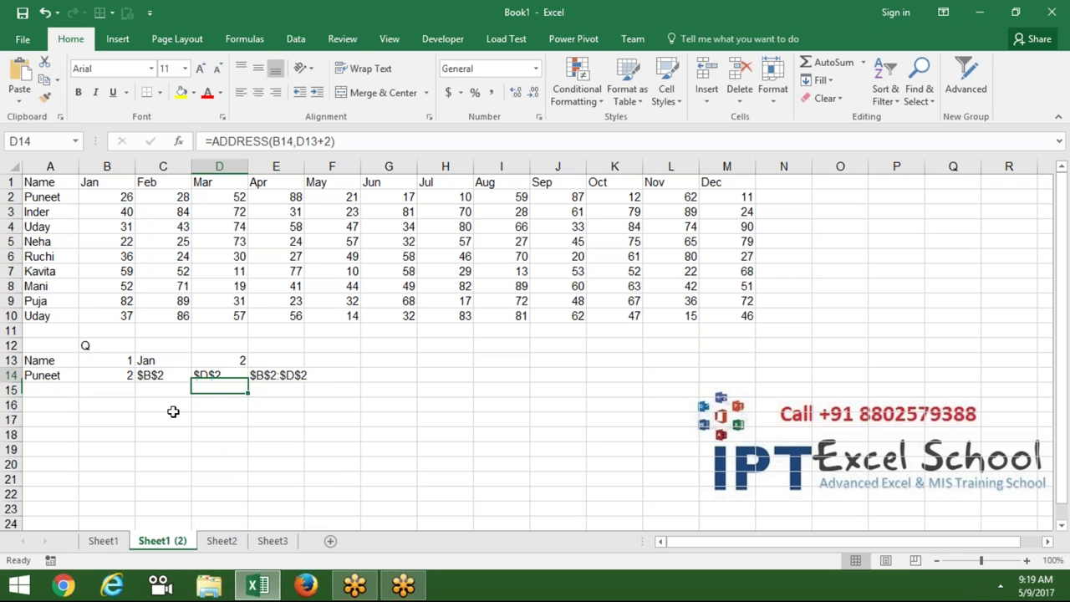
{"action": "key", "text": "Right"}
{"action": "key", "text": "Right"}
{"action": "type", "text": "=sum("}
{"action": "key", "text": "Left"}
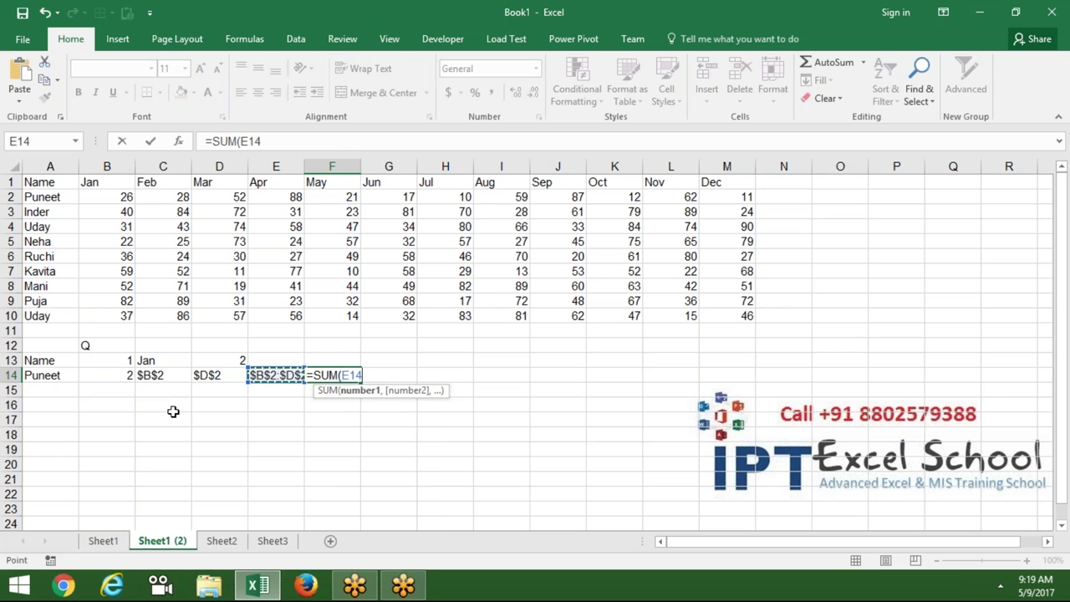
{"action": "key", "text": "Return"}
Widen column E to fit E14's $B$2:$D$2 address text.
{"action": "key", "text": "Up"}
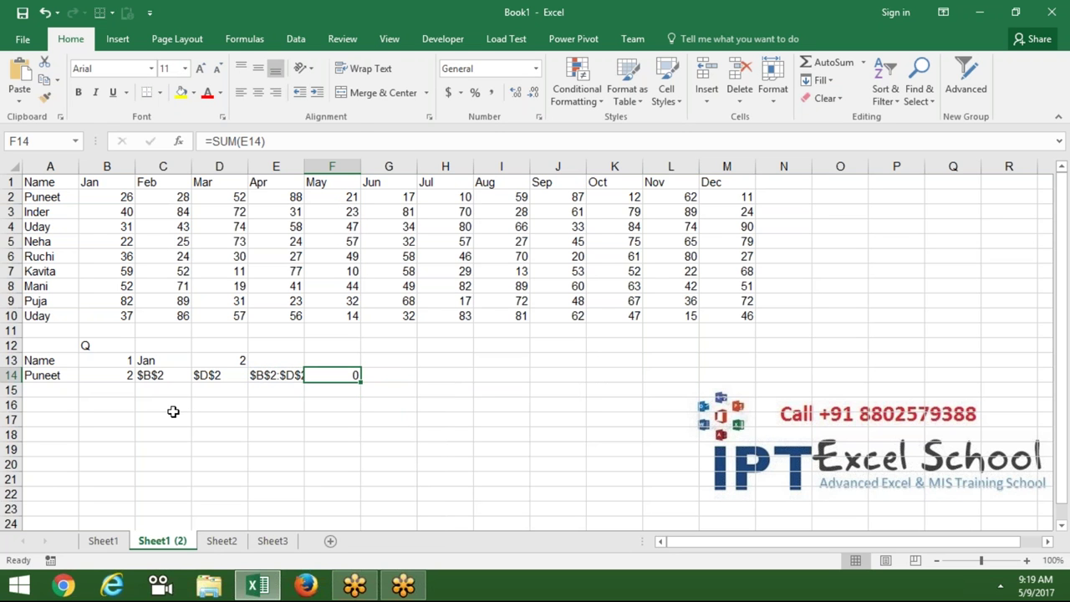
{"action": "key", "text": "Left"}
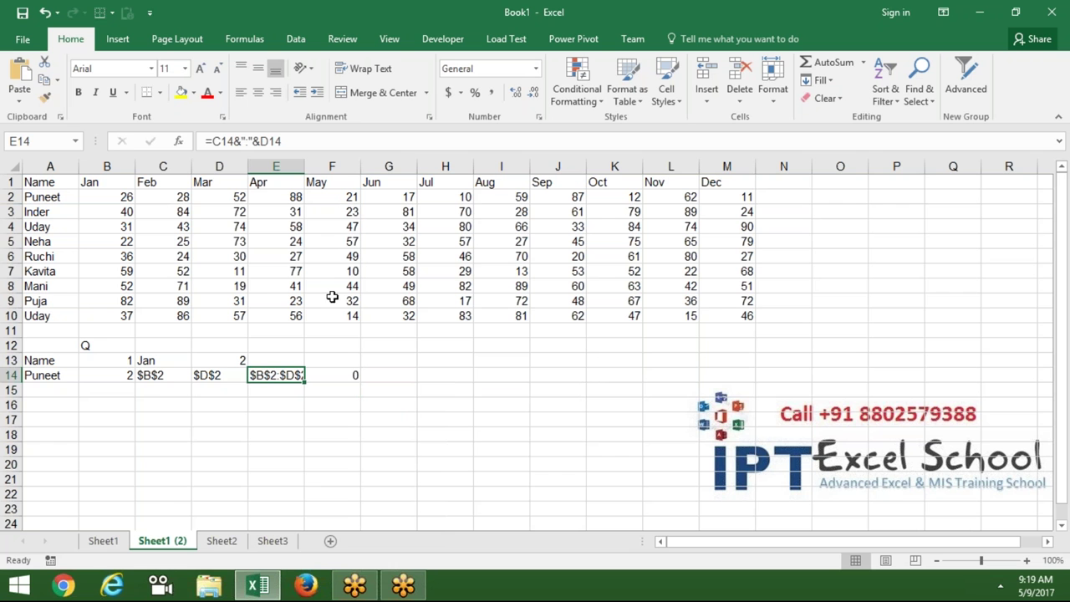
{"action": "left_click_drag", "start_coordinate": [308, 171], "coordinate": [311, 171]}
Revise F14 to =SUM(INDIRECT(E14)) so it totals Puneet's Jan–Mar sales as 106.
{"action": "left_click", "coordinate": [357, 371]}
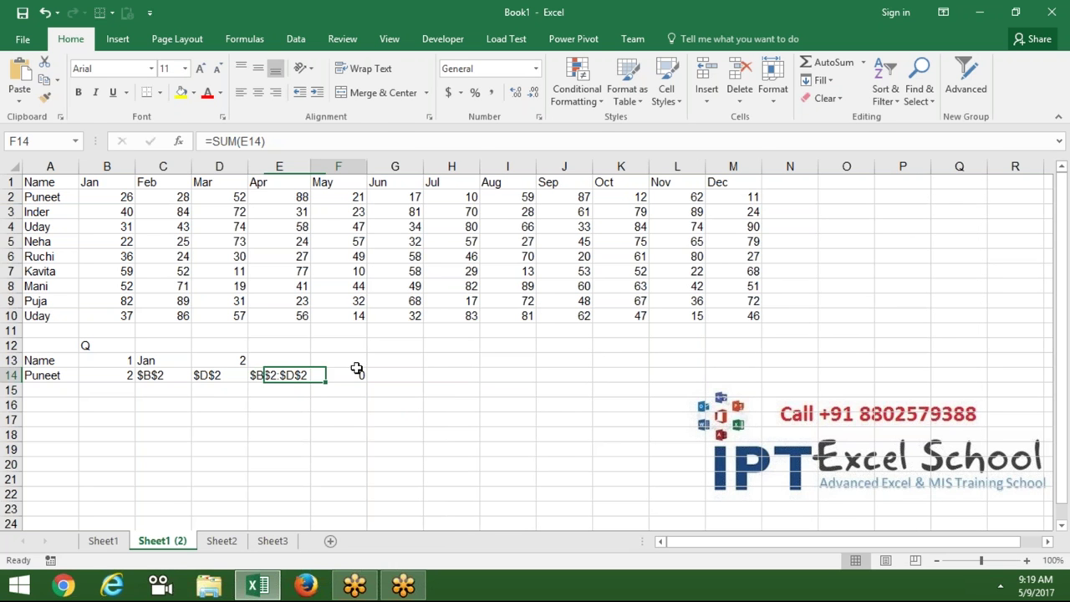
{"action": "key", "text": "F2"}
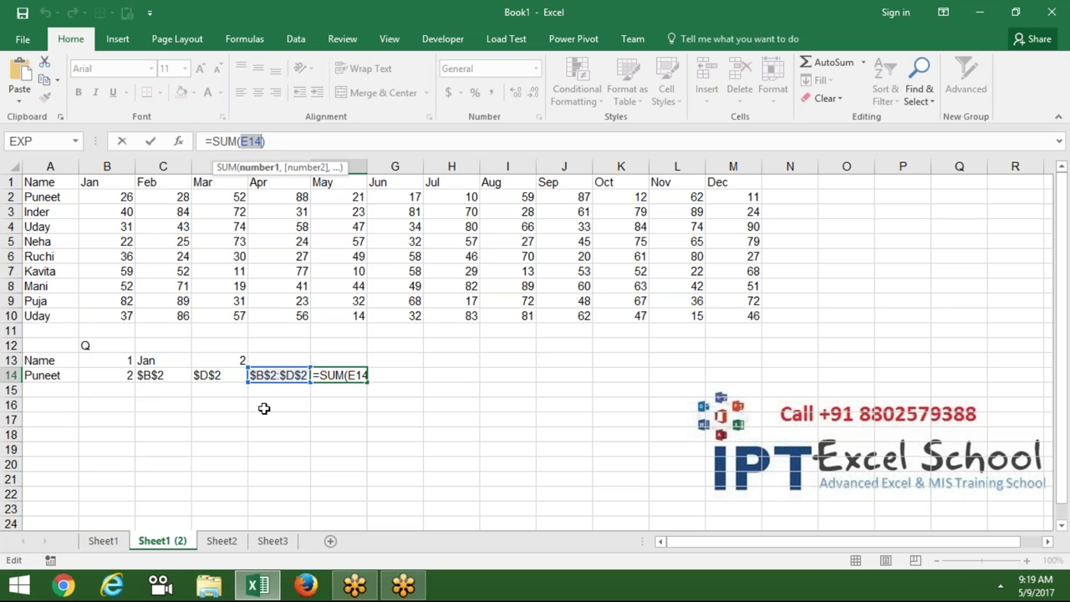
{"action": "key", "text": "BackSpace"}
{"action": "type", "text": "in"}
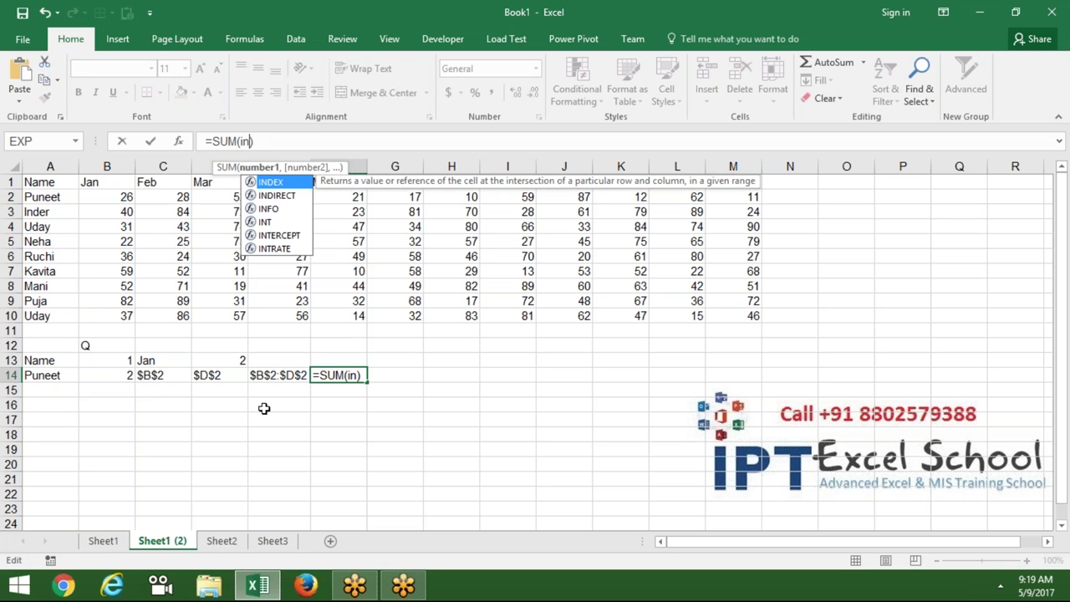
{"action": "key", "text": "Down"}
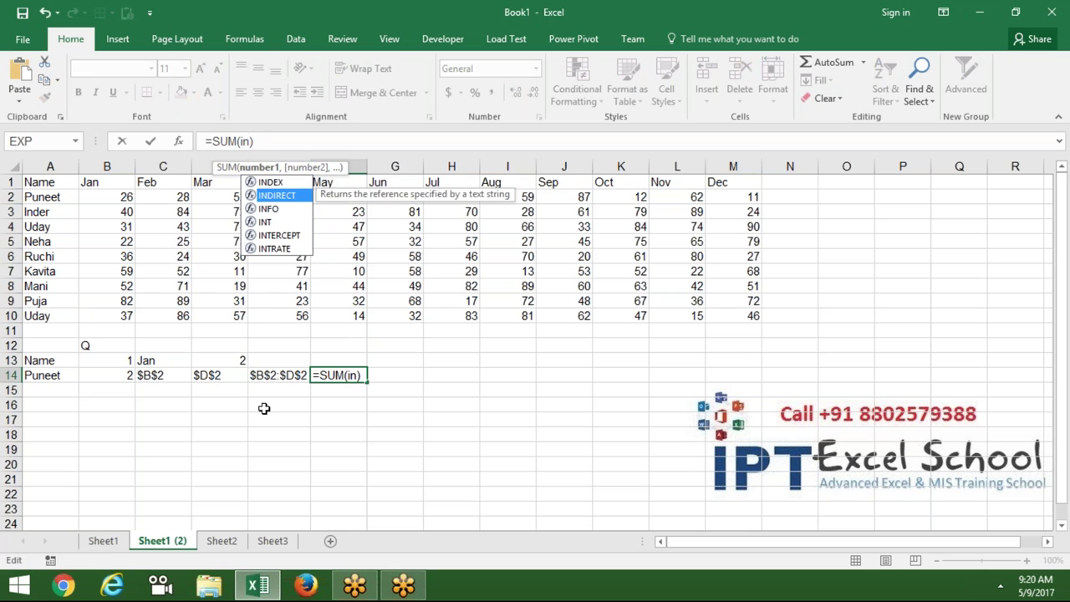
{"action": "key", "text": "Tab"}
{"action": "left_click", "coordinate": [287, 378]}
{"action": "type", "text": "))"}
{"action": "key", "text": "Return"}
{"action": "key", "text": "Up"}
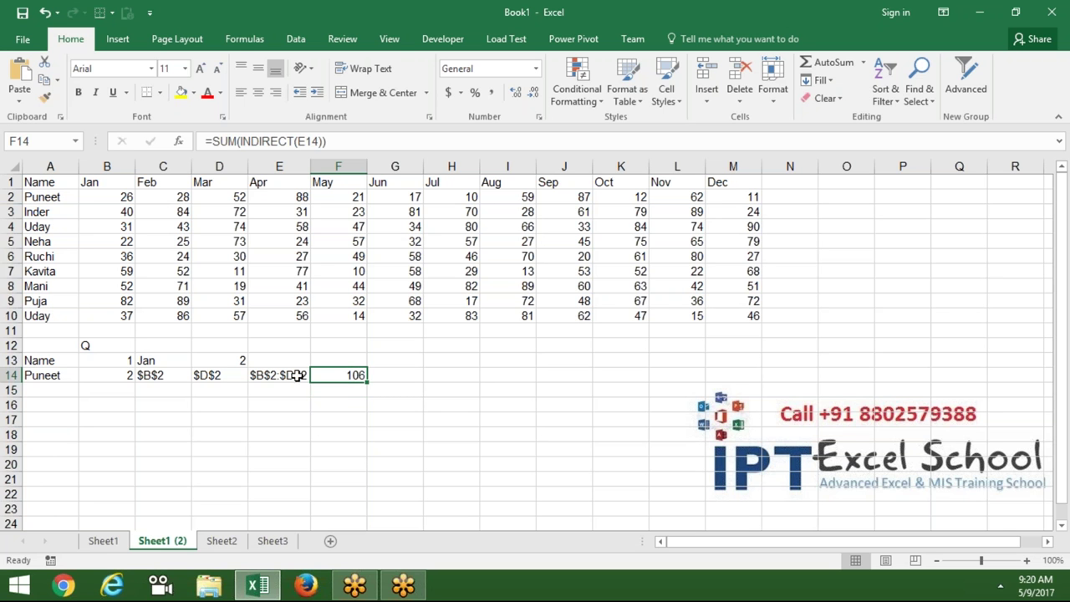
{"action": "left_click", "coordinate": [255, 42]}
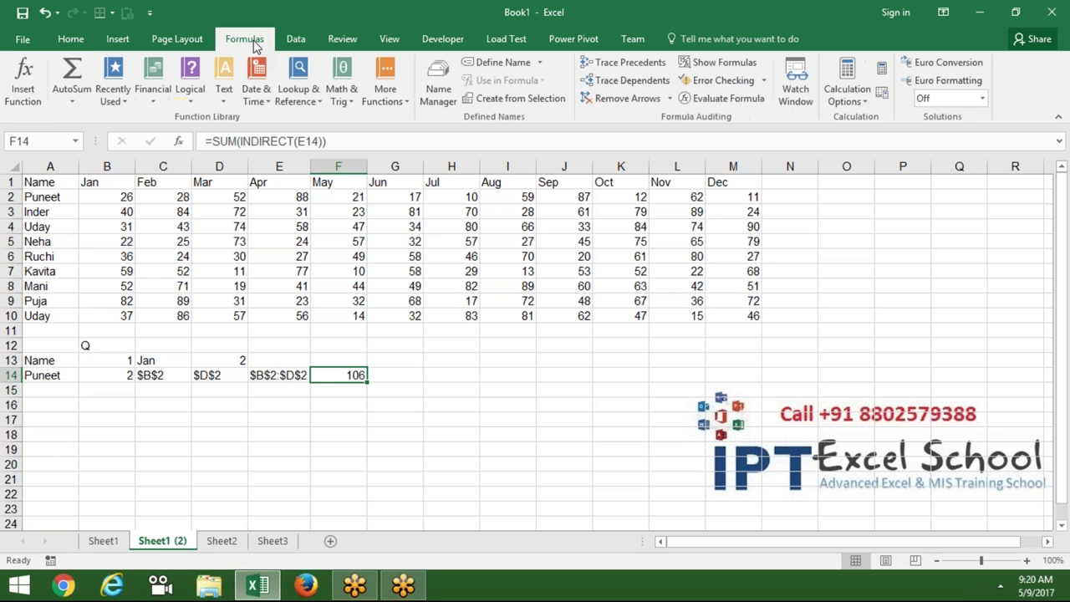
Step through Evaluate Formula on F14 to SUM($B$2:$D$2) = 106, then go to Sheet1.
{"action": "left_click", "coordinate": [684, 98]}
{"action": "left_click", "coordinate": [508, 293]}
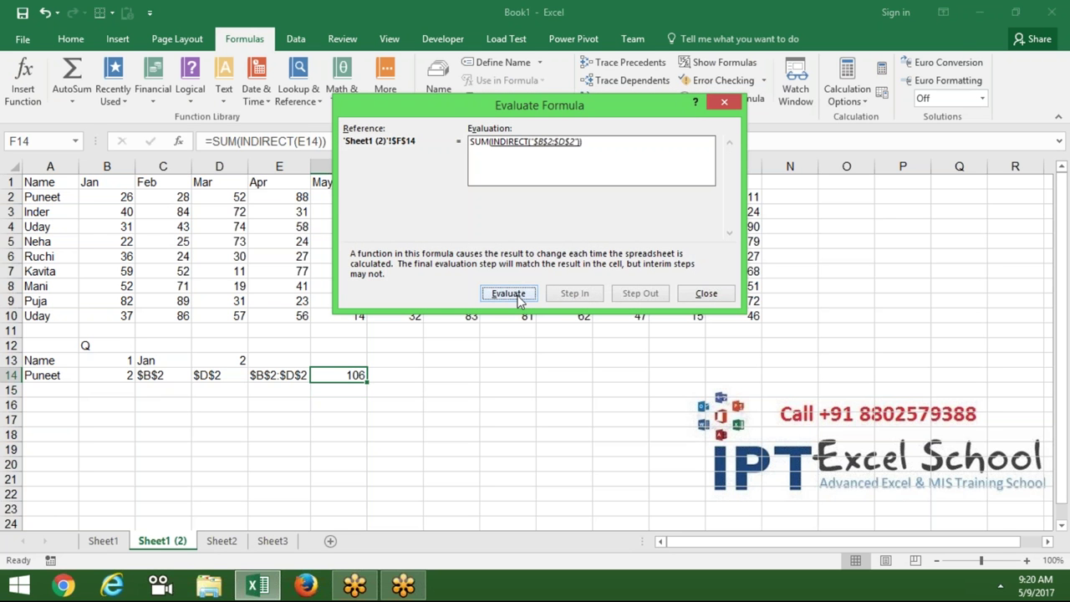
{"action": "left_click", "coordinate": [509, 294]}
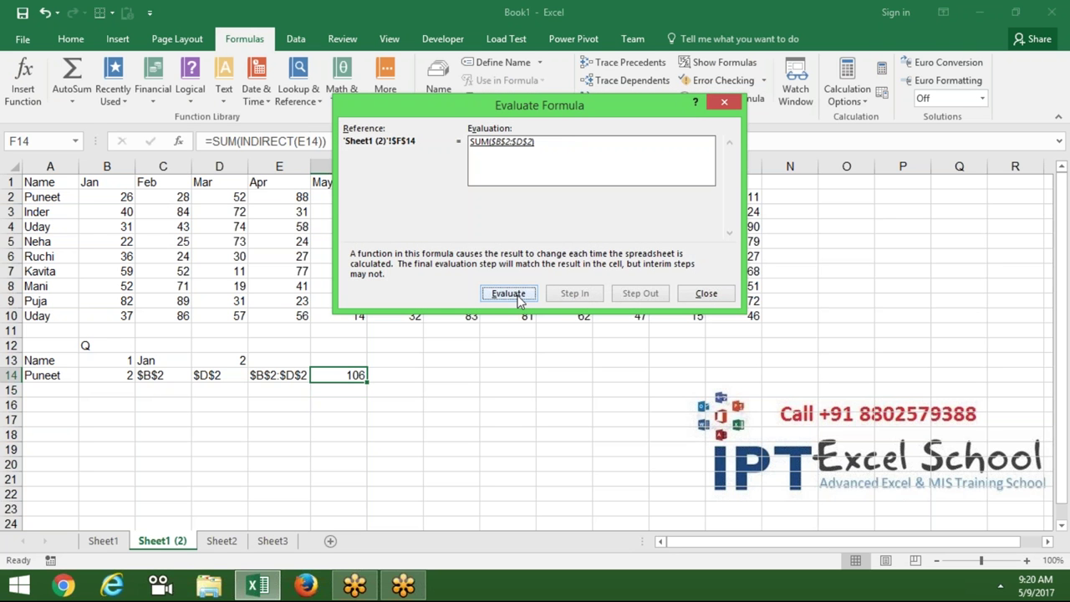
{"action": "left_click", "coordinate": [519, 299]}
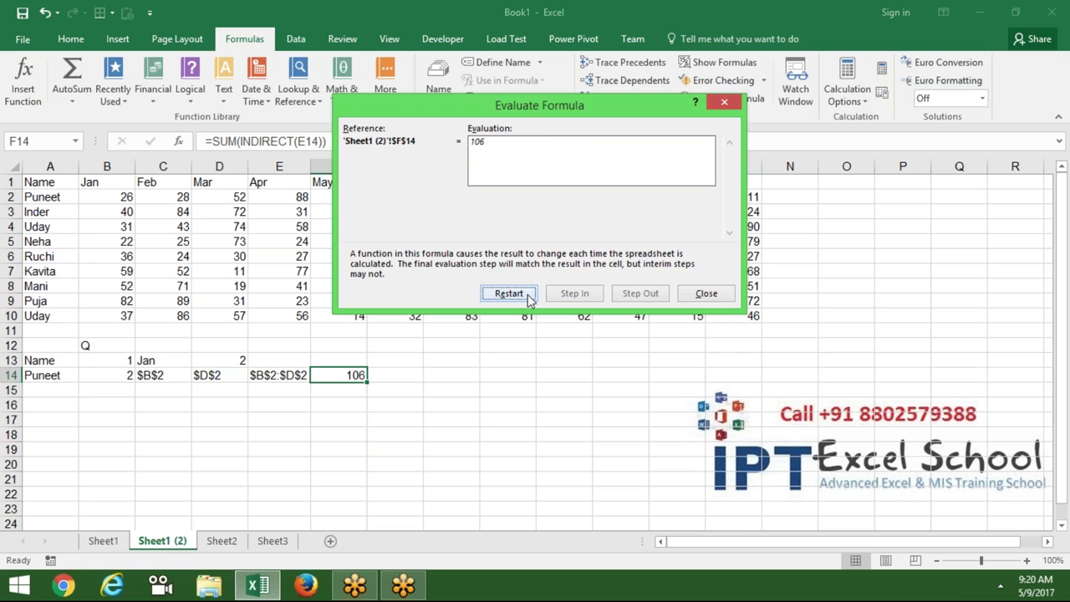
{"action": "left_click", "coordinate": [706, 298]}
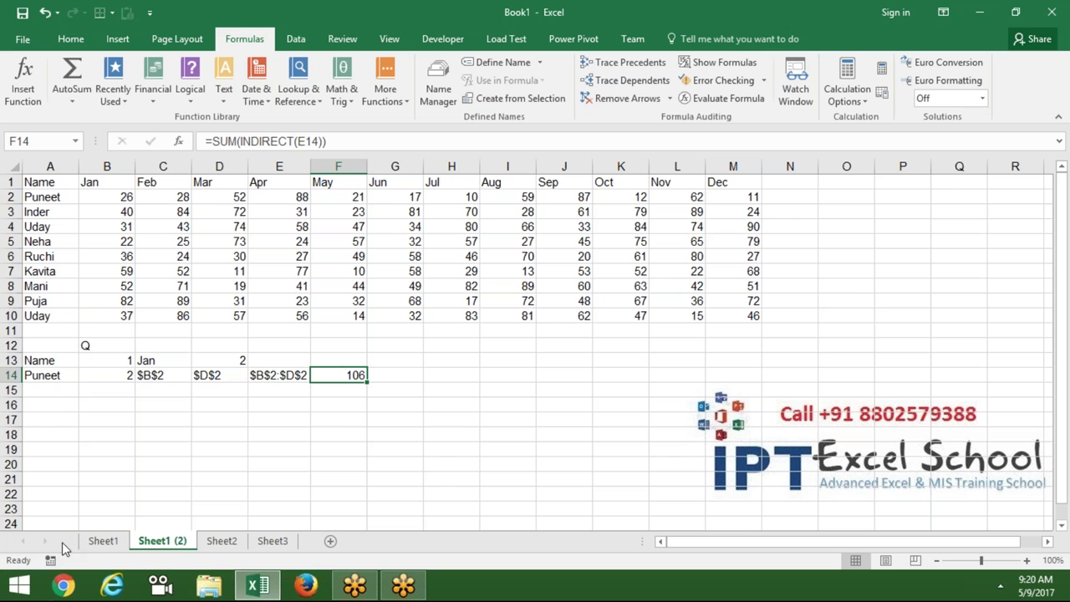
{"action": "left_click", "coordinate": [103, 540]}
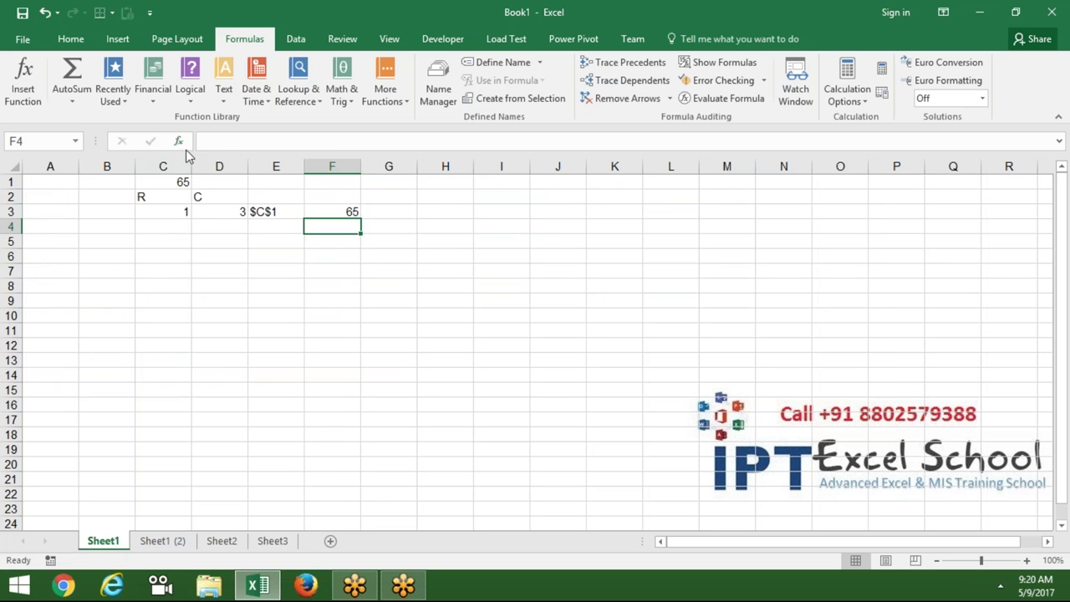
{"action": "left_click", "coordinate": [169, 240]}
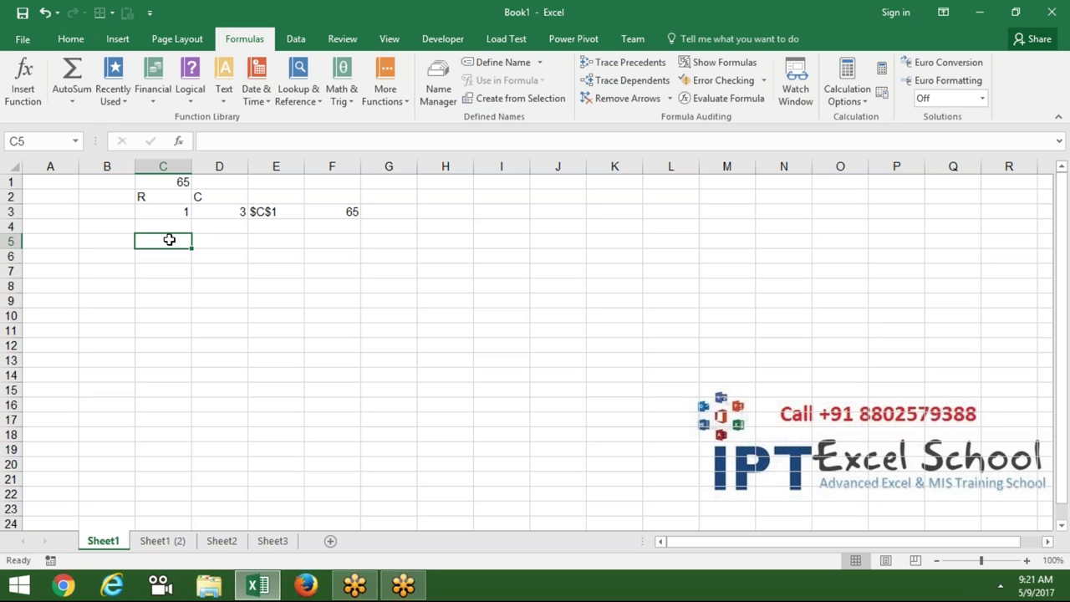
{"action": "key", "text": "Left"}
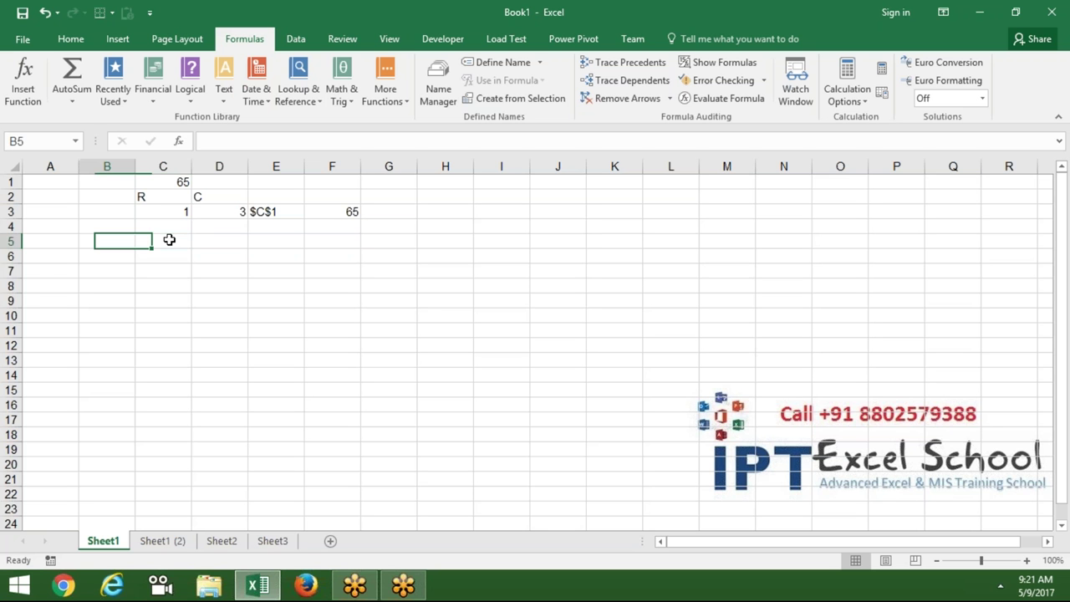
{"action": "key", "text": "Left"}
{"action": "key", "text": "Right"}
{"action": "key", "text": "Right"}
{"action": "key", "text": "Right"}
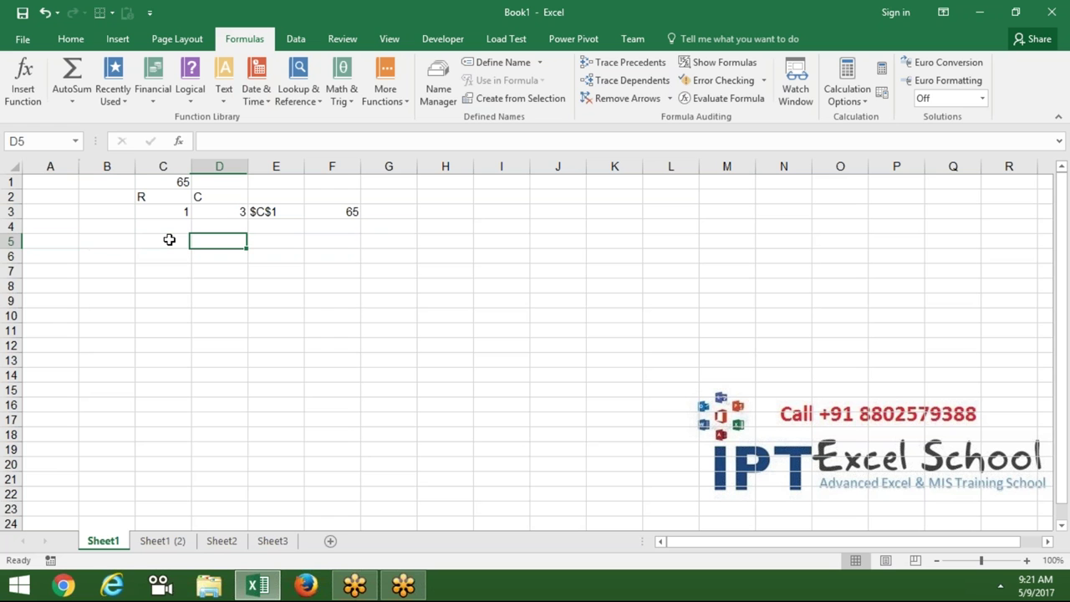
{"action": "type", "text": "11"}
{"action": "key", "text": "Escape"}
{"action": "key", "text": "Left"}
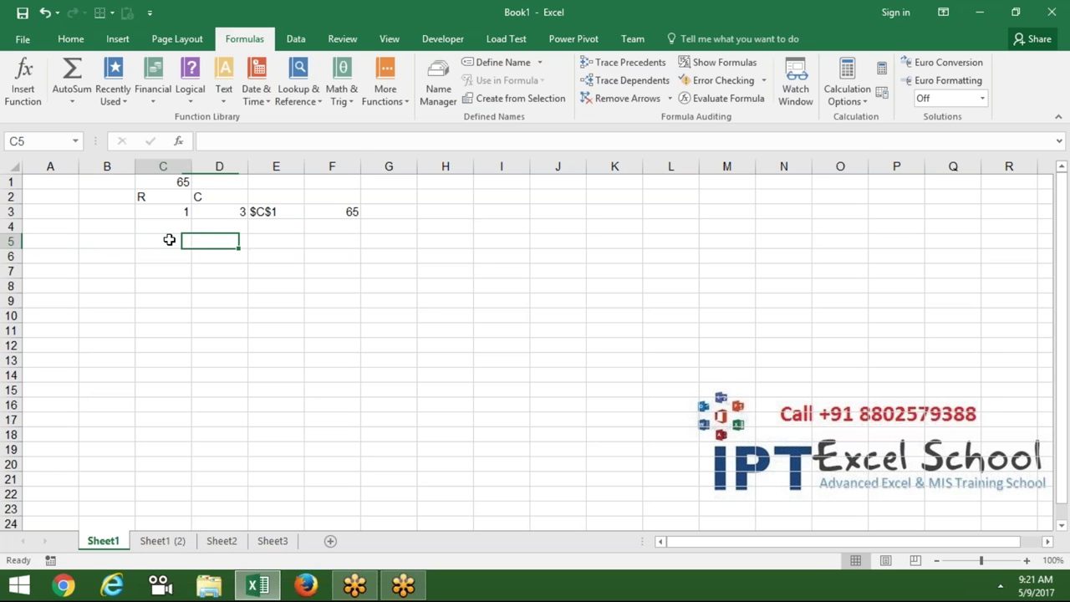
{"action": "key", "text": "Left"}
{"action": "key", "text": "Left"}
{"action": "key", "text": "Right"}
{"action": "key", "text": "Right"}
{"action": "key", "text": "Right"}
{"action": "key", "text": "Up"}
{"action": "key", "text": "Up"}
{"action": "key", "text": "Left"}
{"action": "key", "text": "Left"}
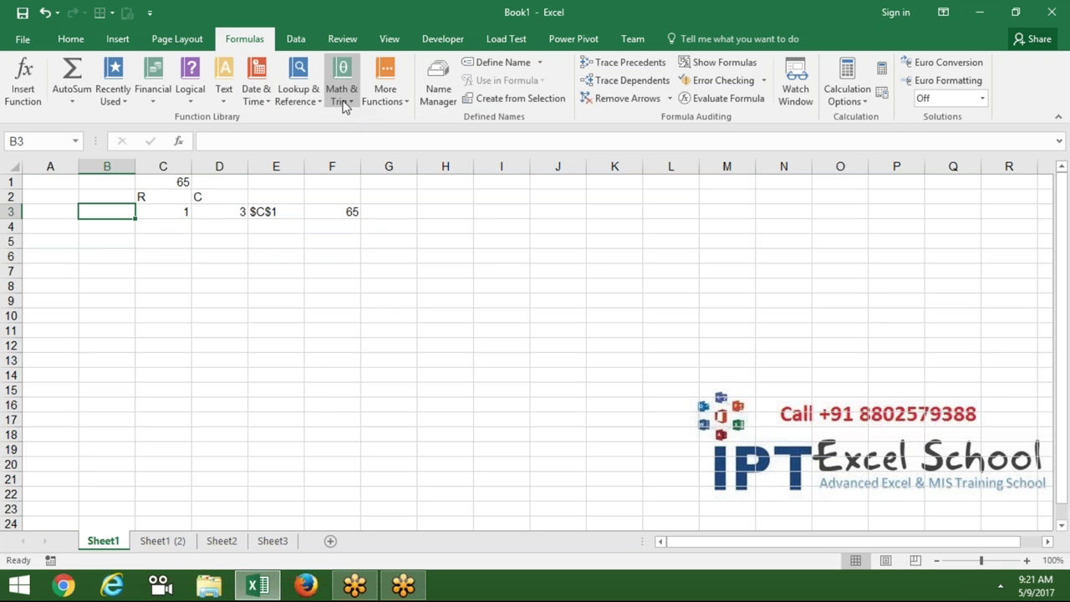
Browse the Lookup & Reference function list, then step across cells A4 to D4.
{"action": "left_click", "coordinate": [311, 111]}
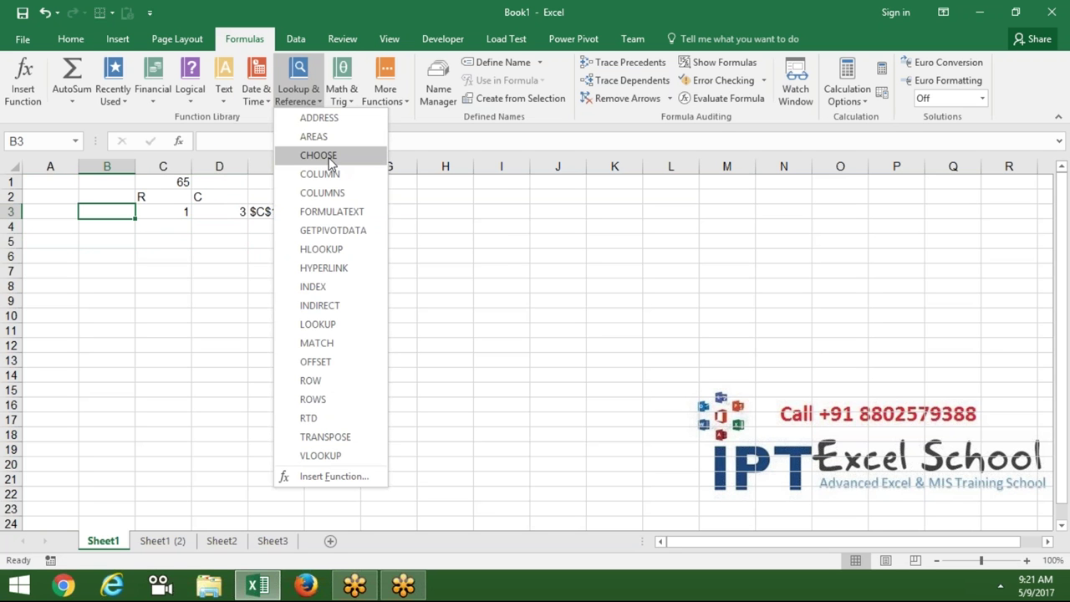
{"action": "left_click", "coordinate": [137, 253]}
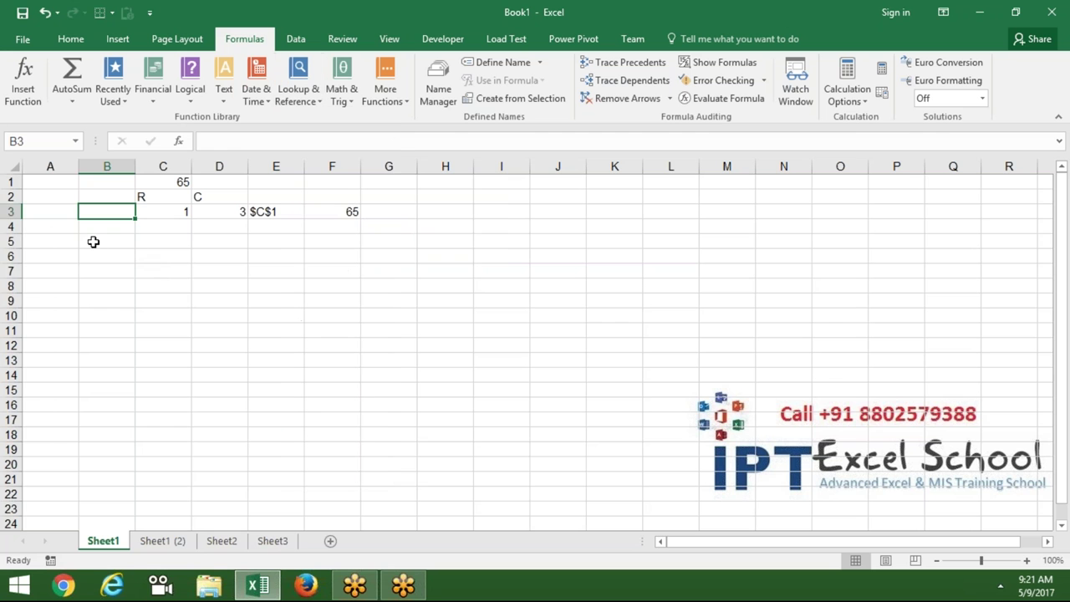
{"action": "left_click", "coordinate": [50, 229]}
{"action": "left_click", "coordinate": [107, 227]}
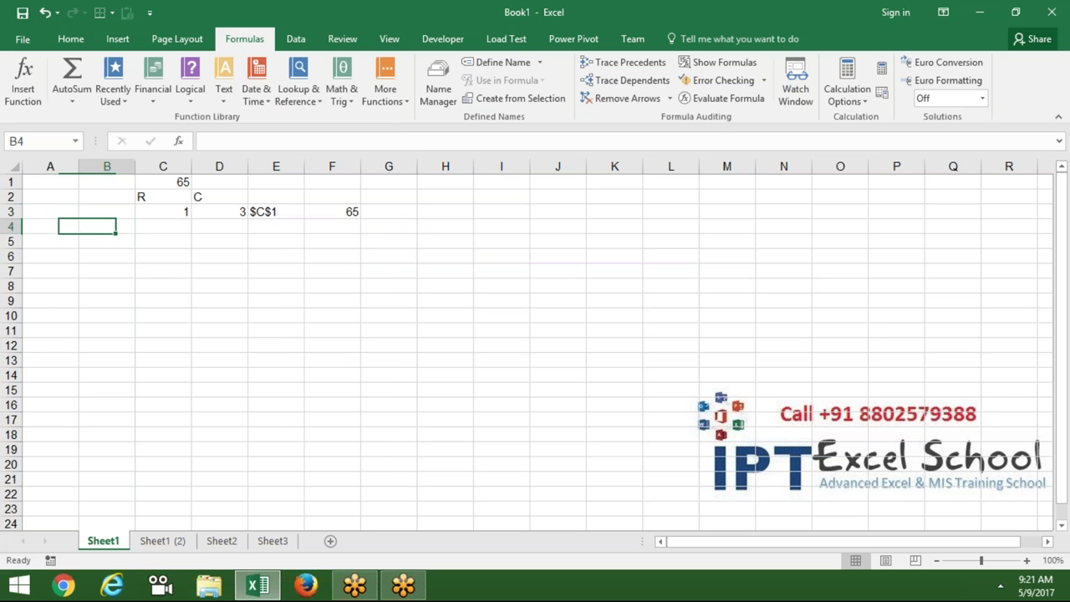
{"action": "left_click", "coordinate": [163, 227]}
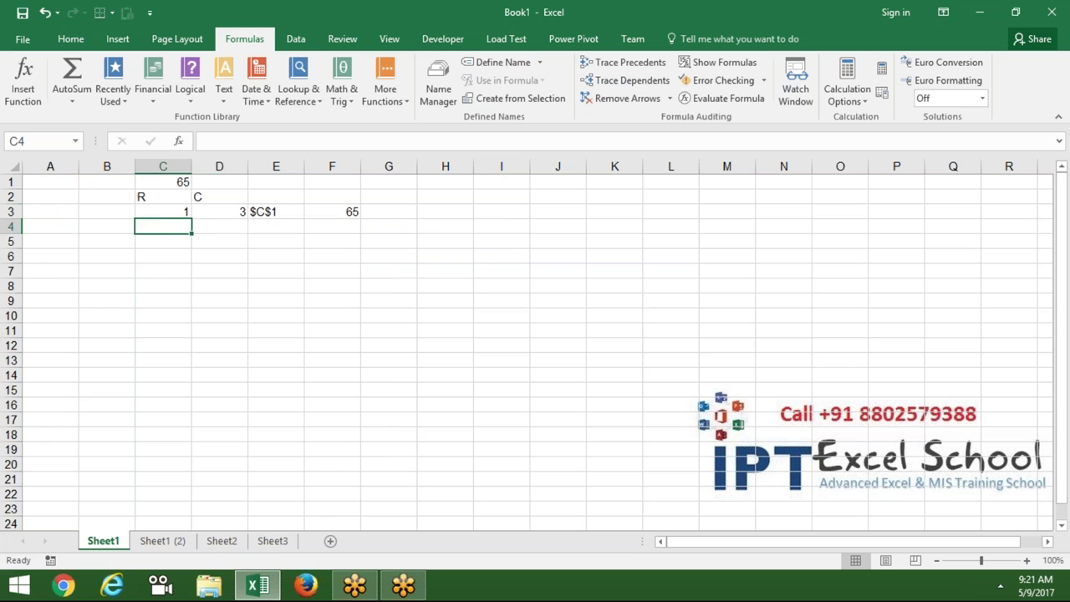
{"action": "left_click", "coordinate": [219, 226]}
Enter the numbers 1, 2, 3, 4 and 5 down D5:D9.
{"action": "left_click", "coordinate": [219, 241]}
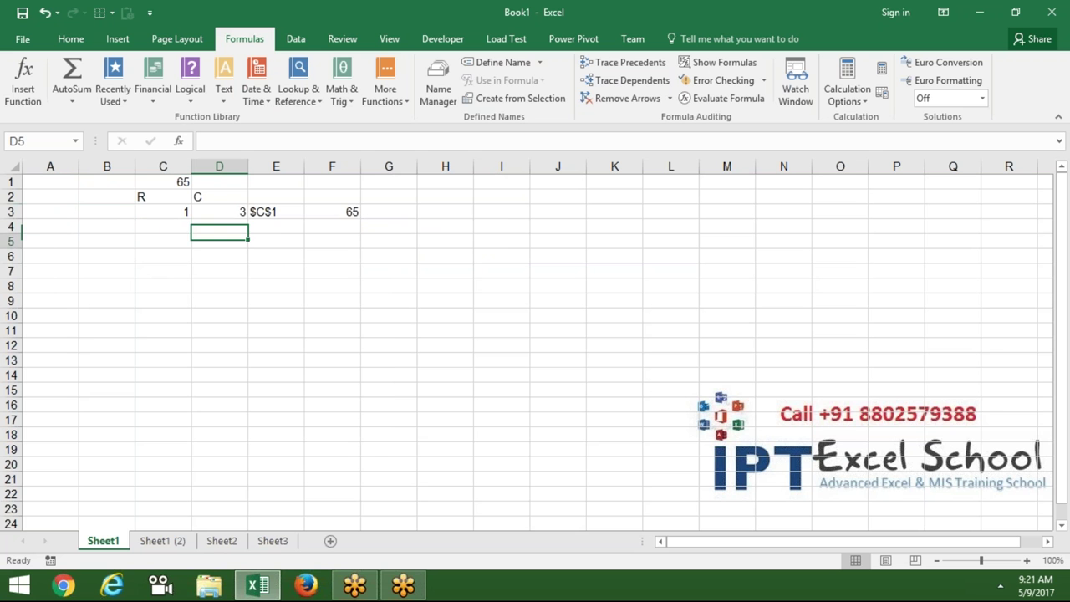
{"action": "type", "text": "1"}
{"action": "key", "text": "Return"}
{"action": "type", "text": "2"}
{"action": "key", "text": "Return"}
{"action": "type", "text": "3"}
{"action": "key", "text": "Return"}
{"action": "type", "text": "4"}
{"action": "key", "text": "Return"}
{"action": "type", "text": "5"}
{"action": "key", "text": "Return"}
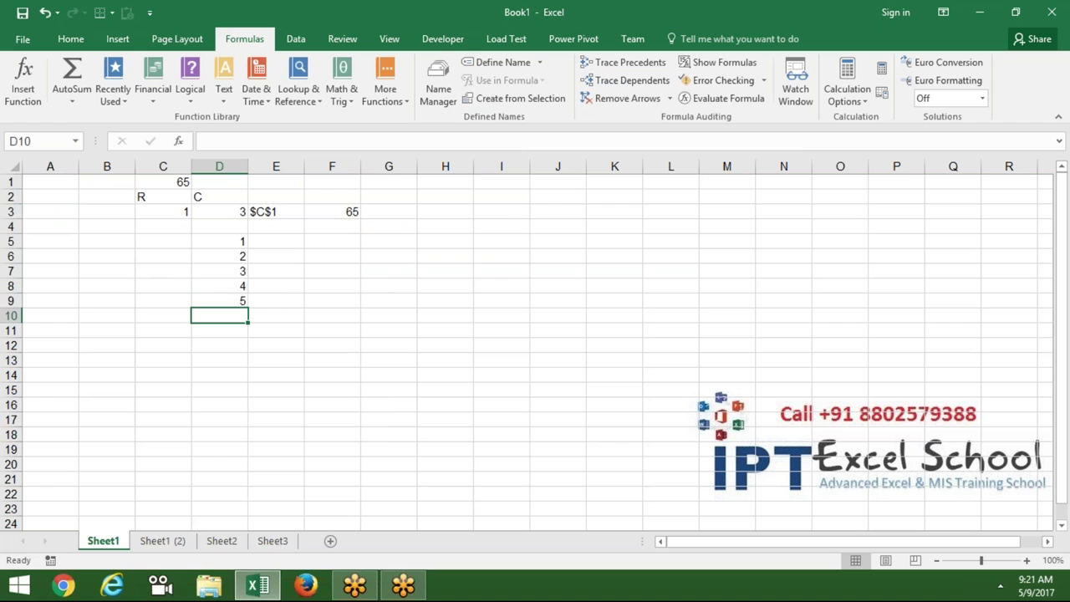
Move through the numbered cells and select E5 for the month formula.
{"action": "left_click", "coordinate": [219, 300]}
{"action": "key", "text": "Up"}
{"action": "key", "text": "Up"}
{"action": "key", "text": "Up"}
{"action": "key", "text": "Up"}
{"action": "key", "text": "Right"}
{"action": "key", "text": "Down"}
{"action": "key", "text": "Down"}
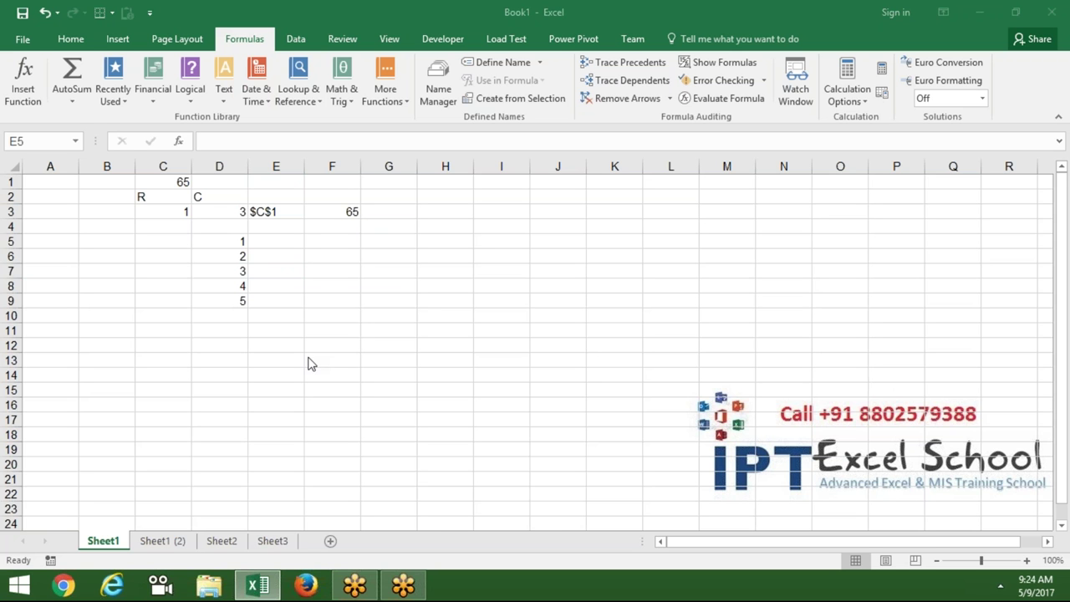
{"action": "left_click", "coordinate": [276, 241]}
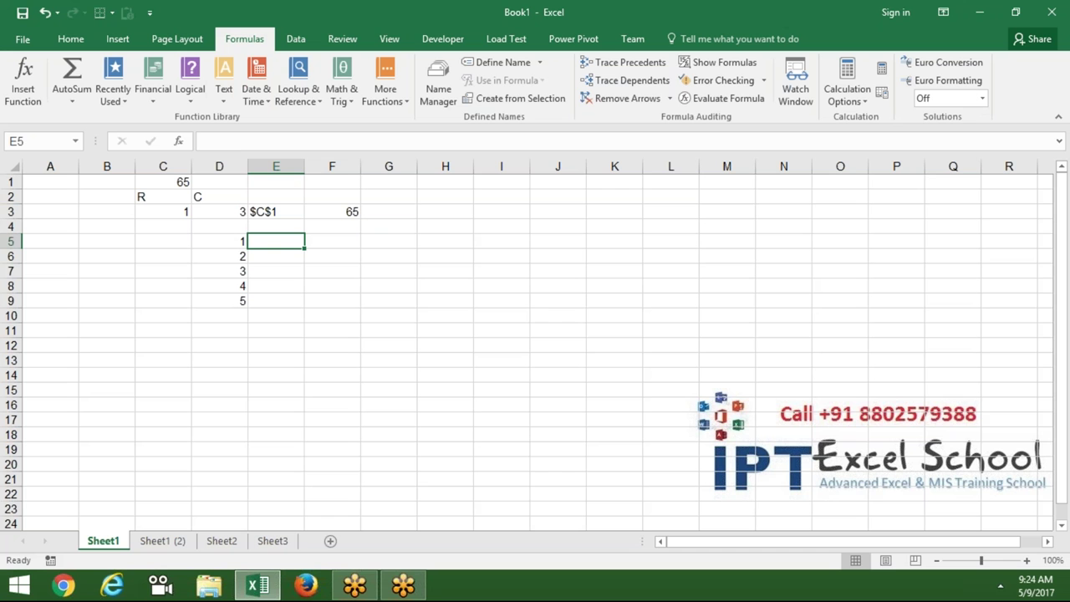
Enter =CHOOSE(D5,"Jan","Feb","Mar","Apr","May") in E5.
{"action": "type", "text": "="}
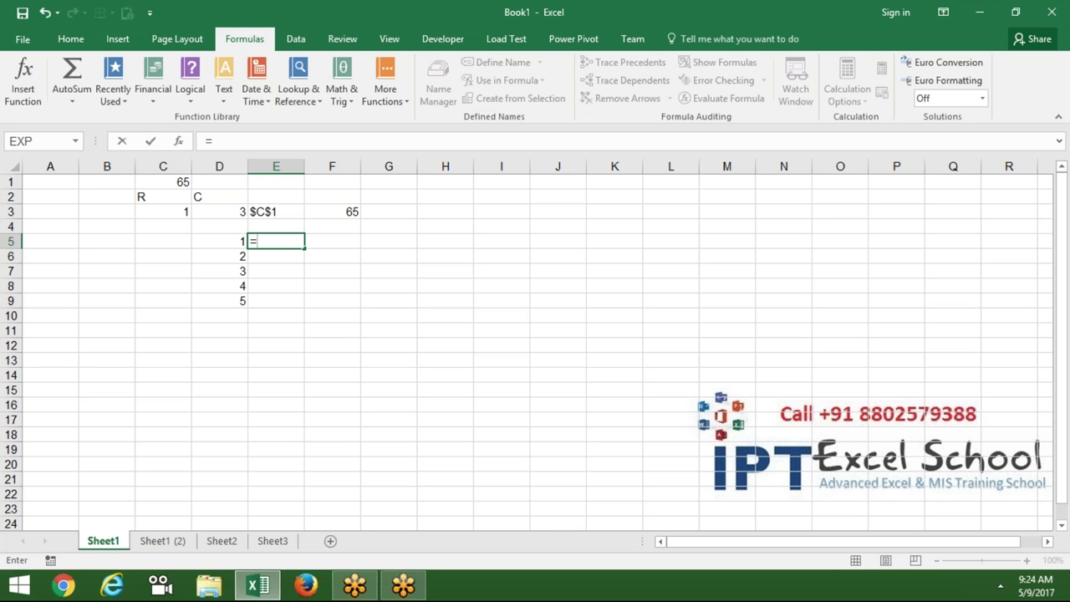
{"action": "type", "text": "choo"}
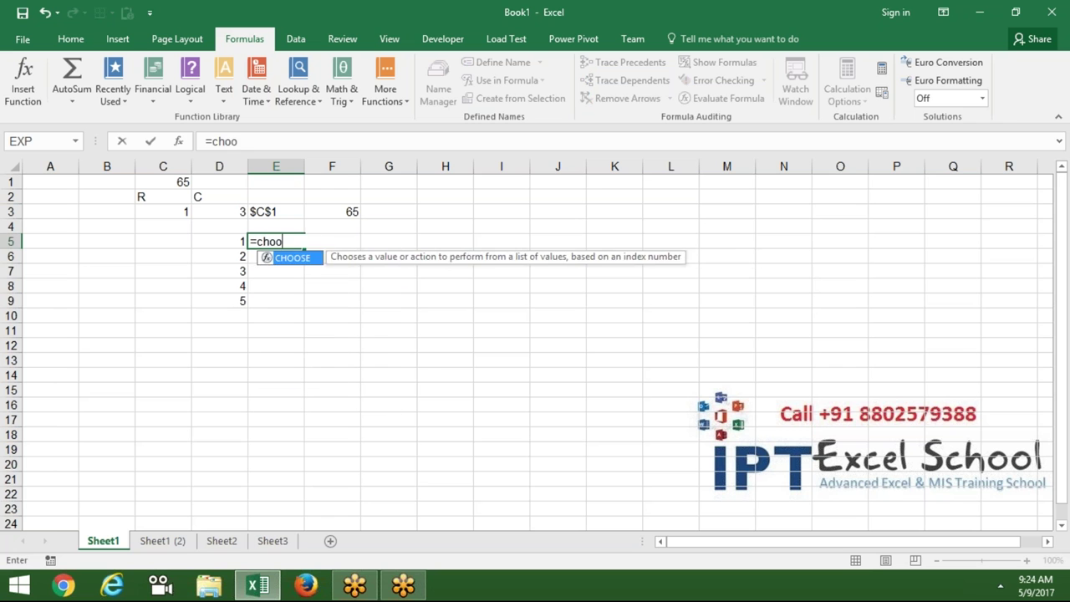
{"action": "key", "text": "Tab"}
{"action": "left_click", "coordinate": [228, 241]}
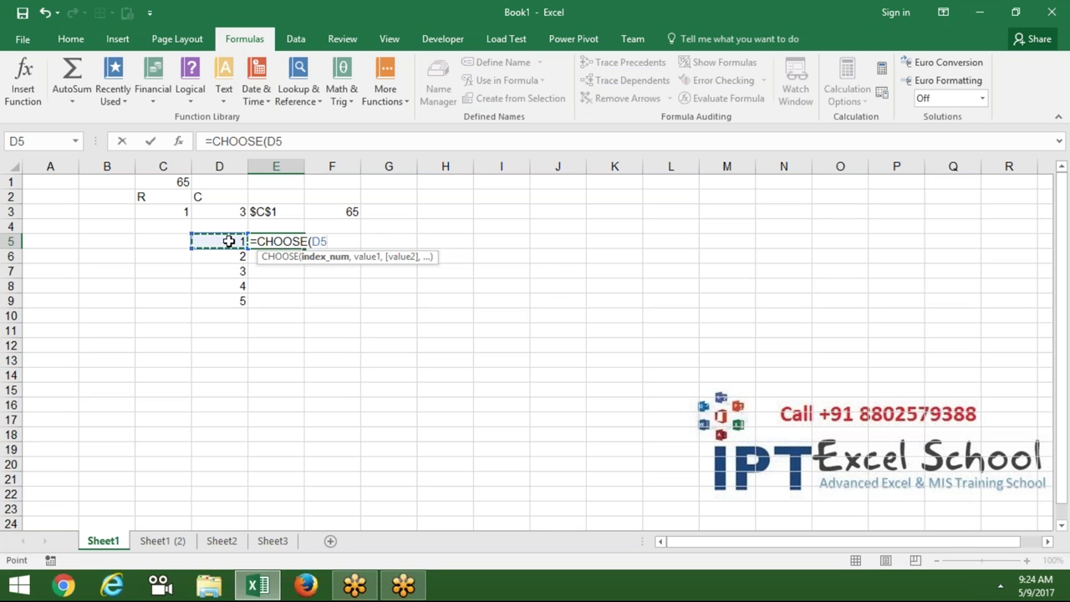
{"action": "type", "text": ","}
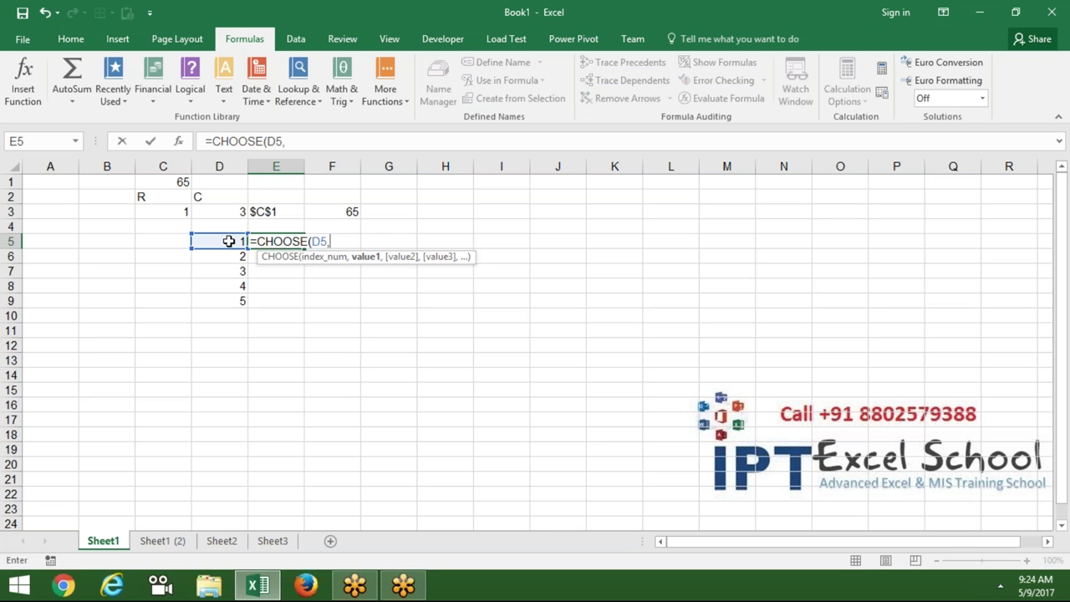
{"action": "type", "text": "\""}
{"action": "type", "text": "Ja"}
{"action": "type", "text": "n\",\"Feb"}
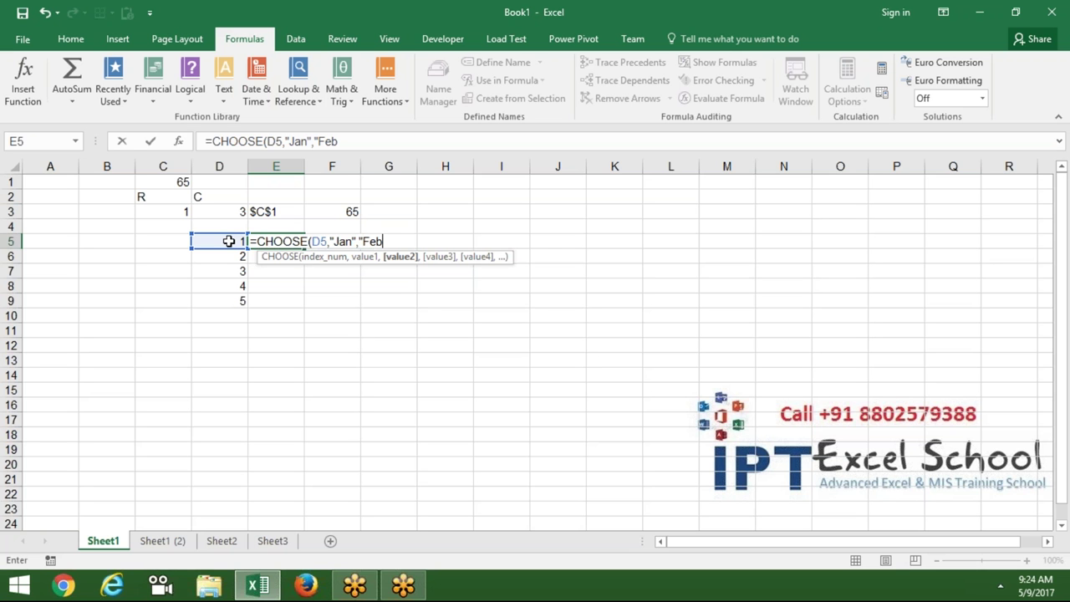
{"action": "type", "text": "\",\"Mar\",\"Apr\",\""}
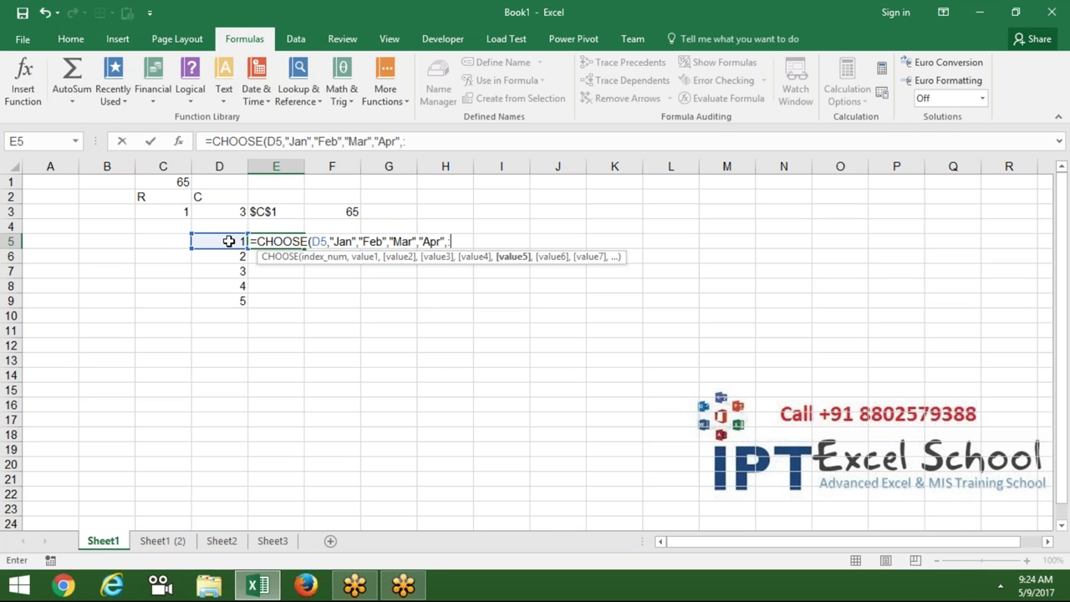
{"action": "key", "text": "BackSpace"}
{"action": "type", "text": "\"M"}
{"action": "key", "text": "BackSpace"}
{"action": "type", "text": "May\")"}
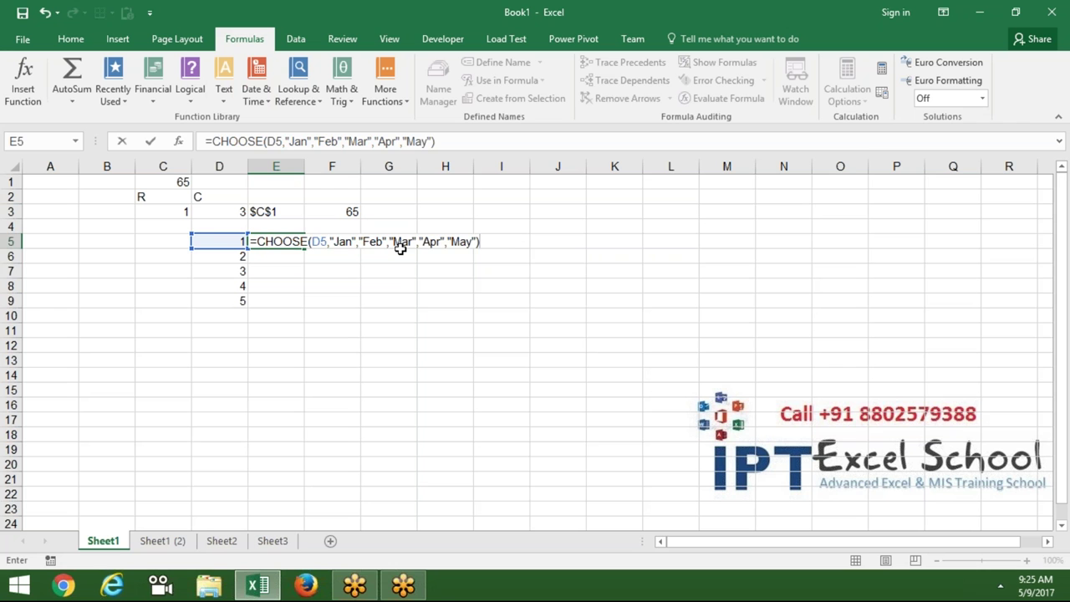
{"action": "key", "text": "Return"}
Fill E5's CHOOSE formula down to E9, then select A11.
{"action": "key", "text": "Up"}
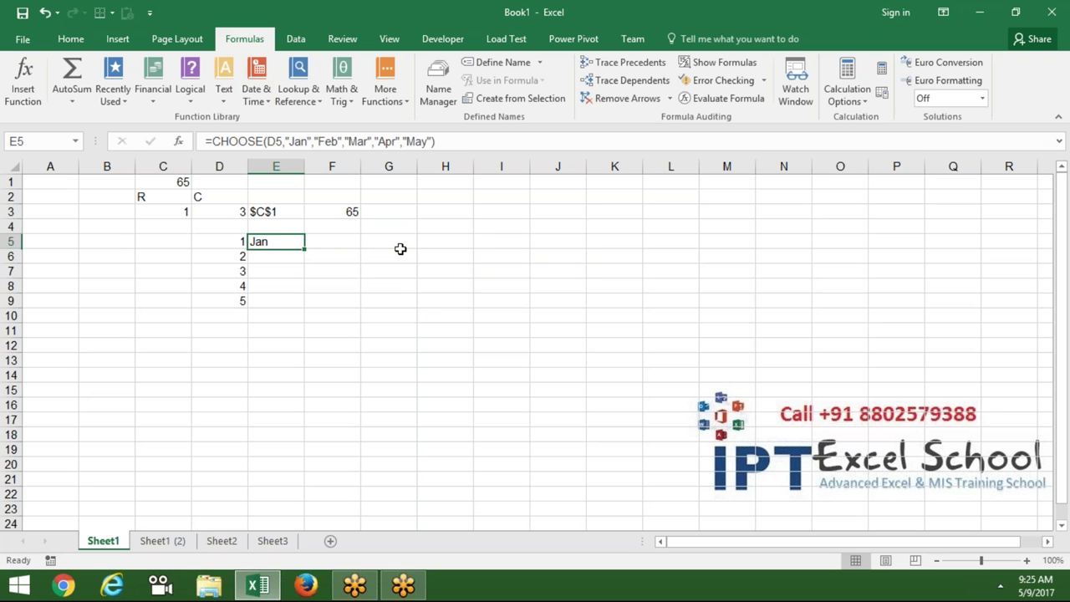
{"action": "left_click_drag", "start_coordinate": [305, 249], "coordinate": [305, 308]}
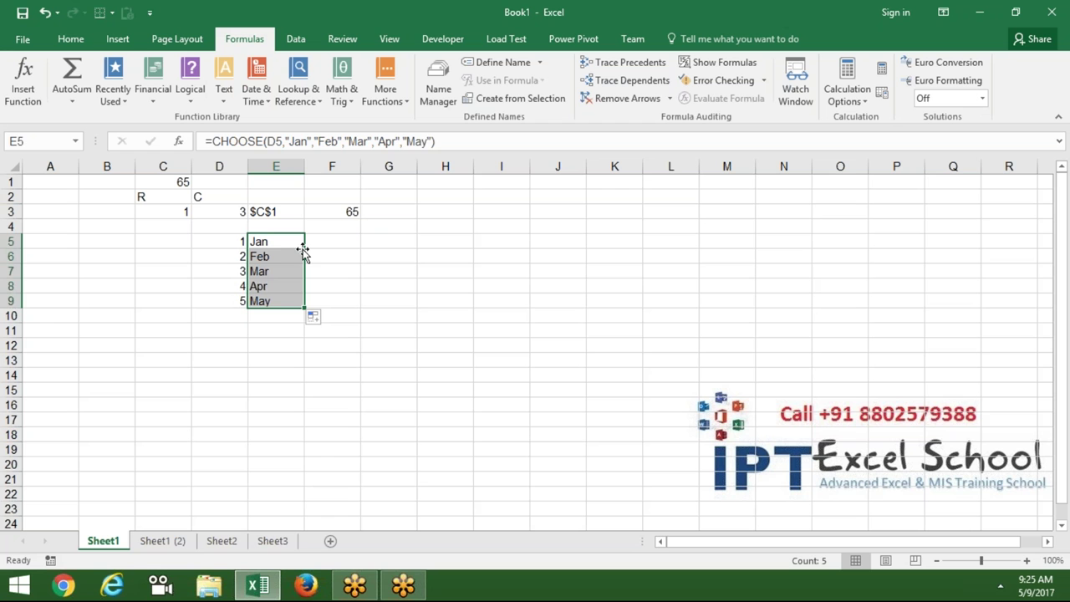
{"action": "left_click", "coordinate": [90, 332]}
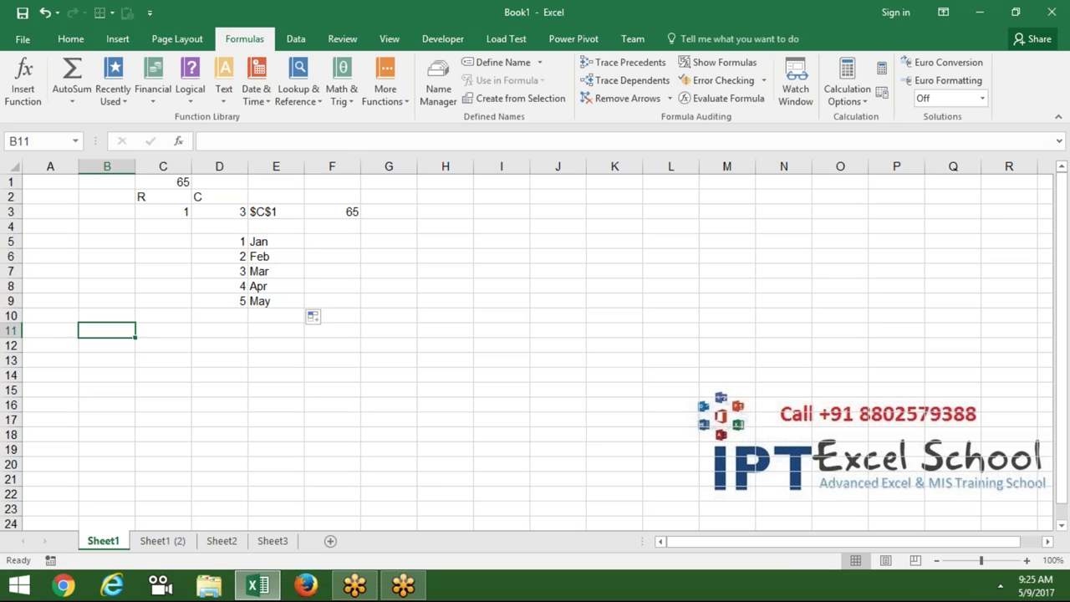
{"action": "left_click", "coordinate": [68, 332]}
Enter =ROW(A3) in A11 so it returns row number 3.
{"action": "type", "text": "=rol"}
{"action": "key", "text": "BackSpace"}
{"action": "type", "text": "w"}
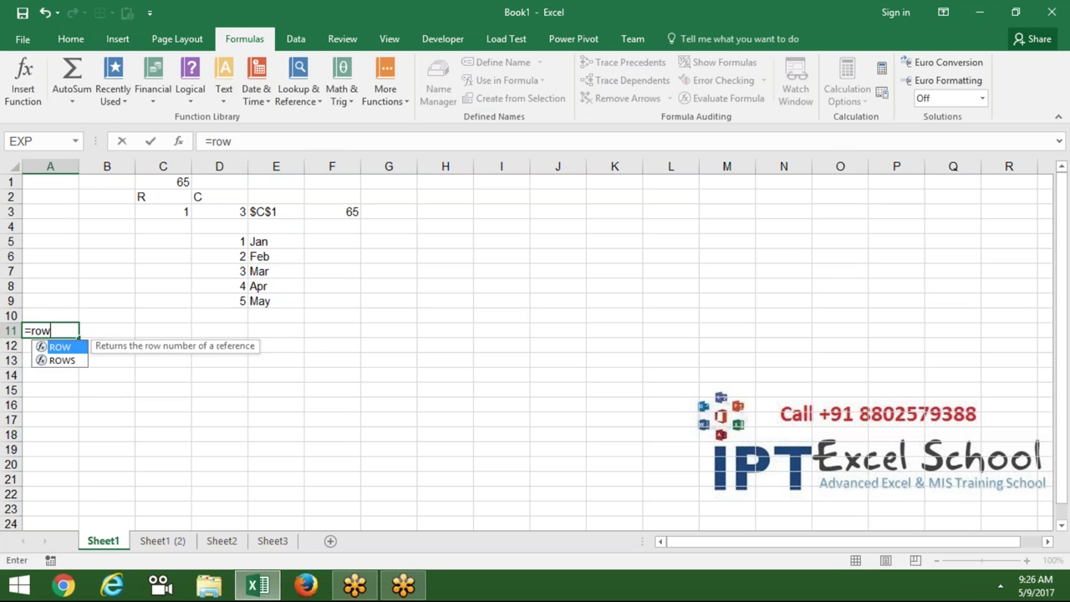
{"action": "key", "text": "Tab"}
{"action": "type", "text": ")"}
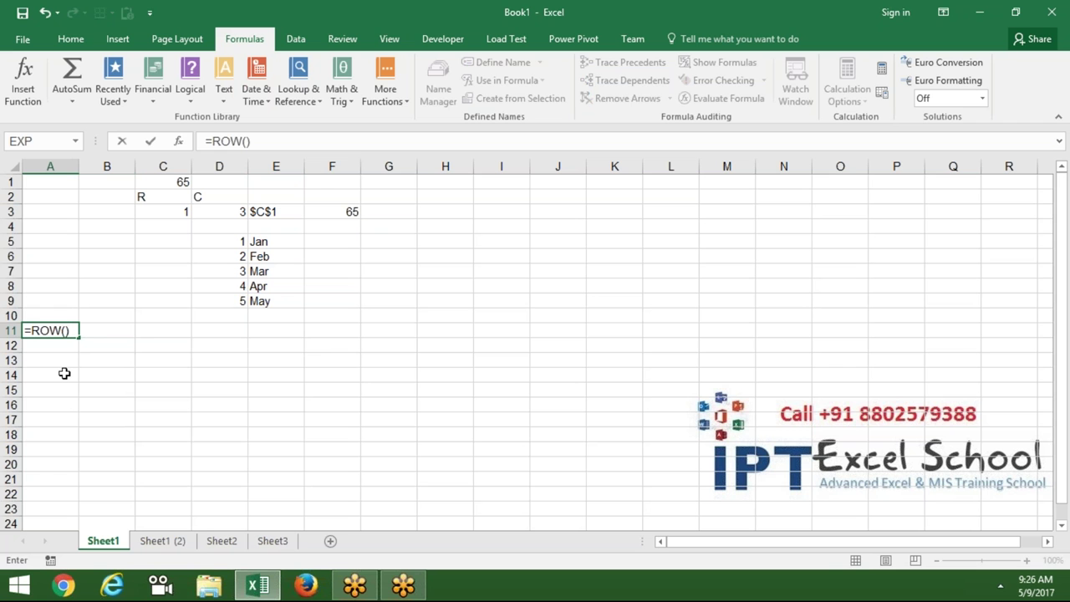
{"action": "key", "text": "Return"}
{"action": "type", "text": "1"}
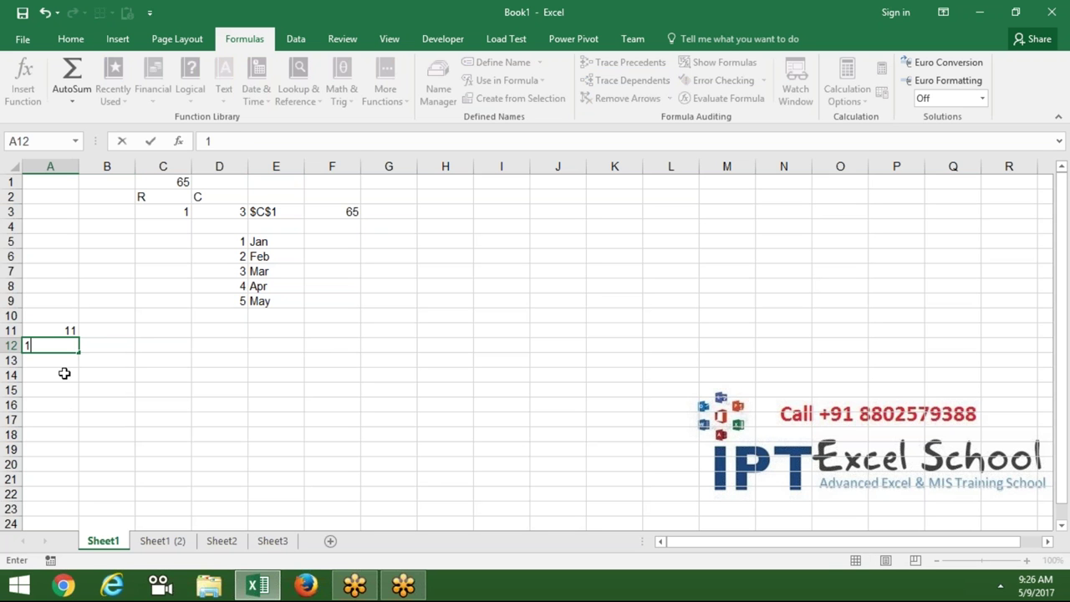
{"action": "key", "text": "Escape"}
{"action": "key", "text": "Up"}
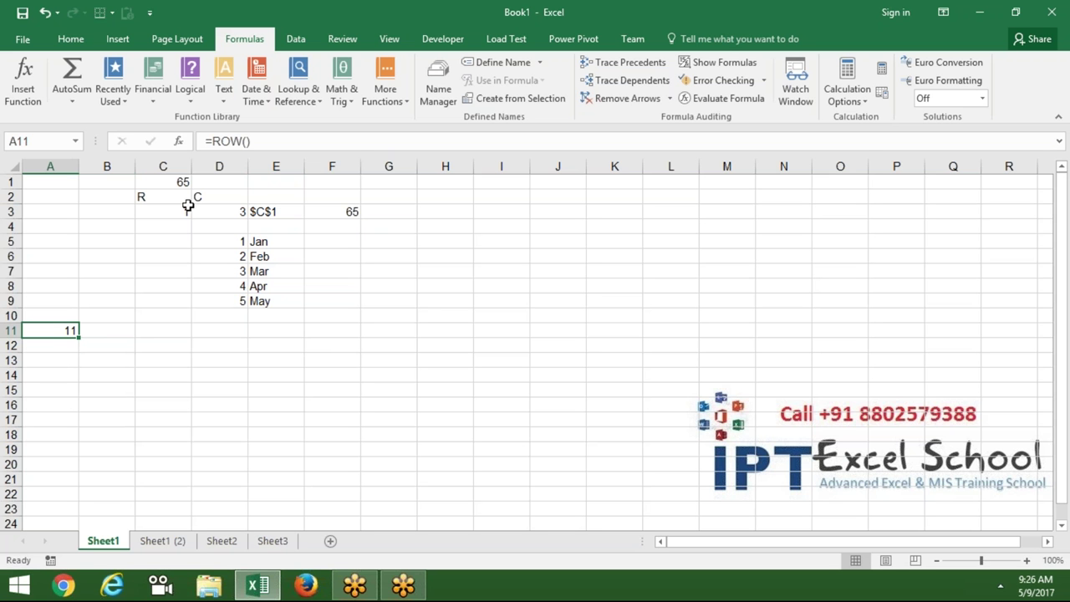
{"action": "left_click", "coordinate": [250, 141]}
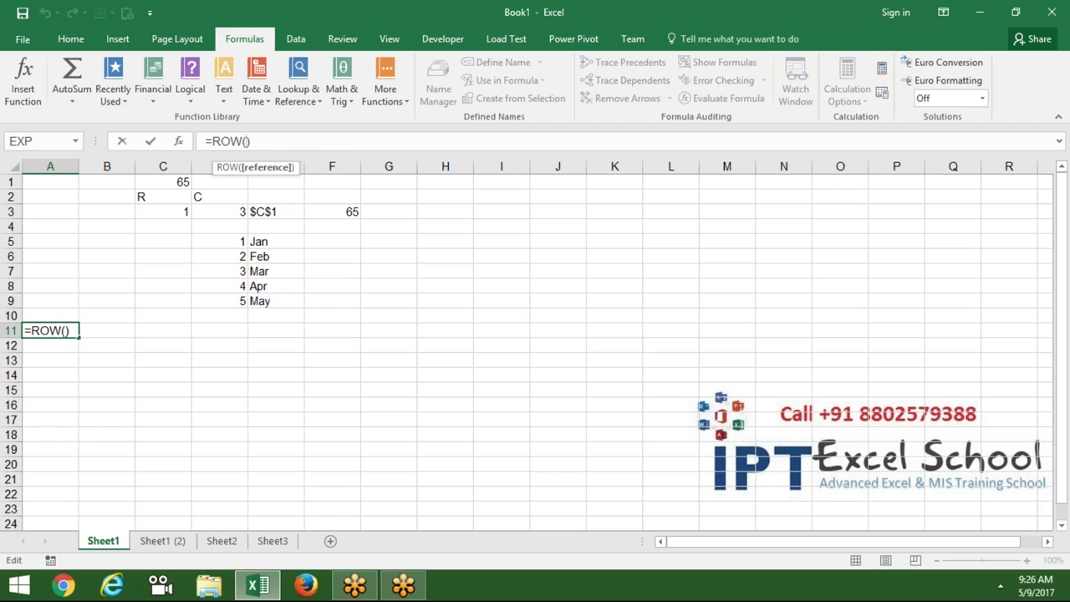
{"action": "left_click", "coordinate": [52, 208]}
{"action": "key", "text": "Return"}
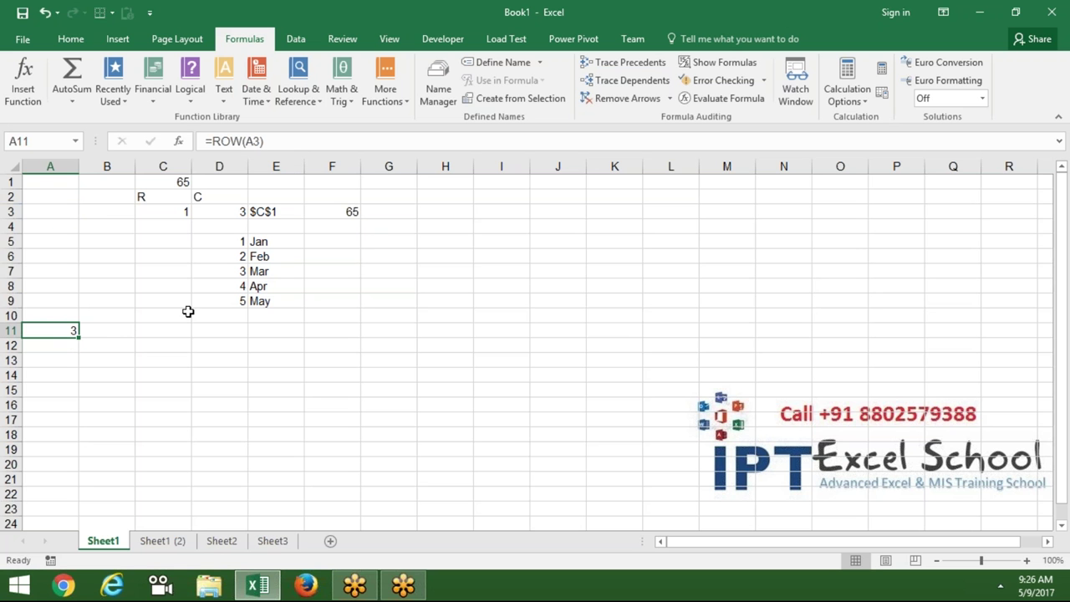
Label cell D13 with the heading Sr.
{"action": "left_click", "coordinate": [210, 365]}
{"action": "type", "text": "Sr"}
{"action": "key", "text": "Return"}
Enter =ROW()-13 in D14 and fill it down to D20 for serial numbers 1–7.
{"action": "type", "text": "="}
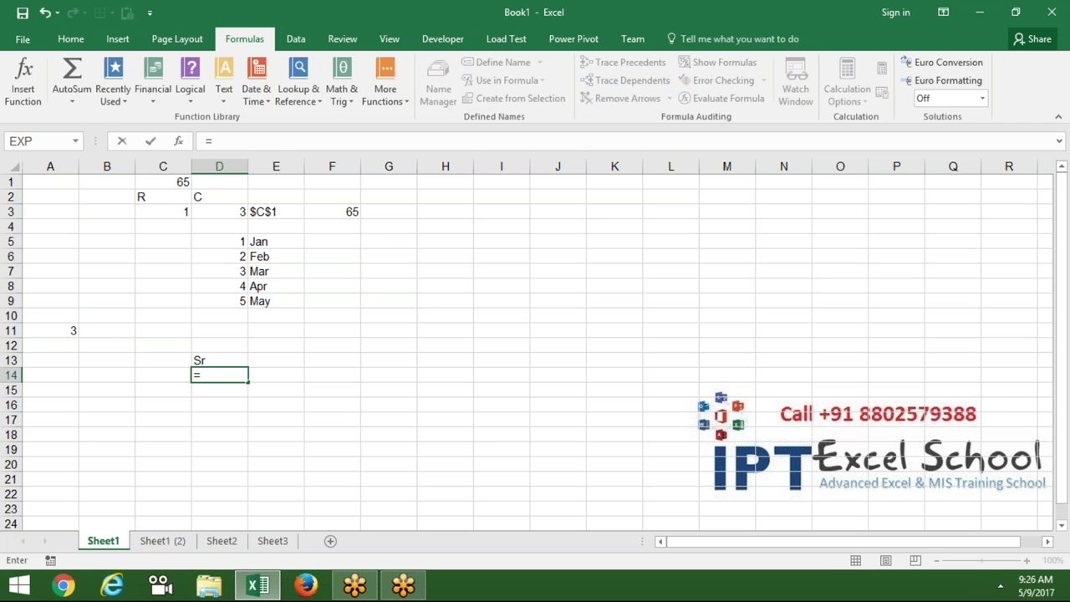
{"action": "type", "text": "row"}
{"action": "key", "text": "Tab"}
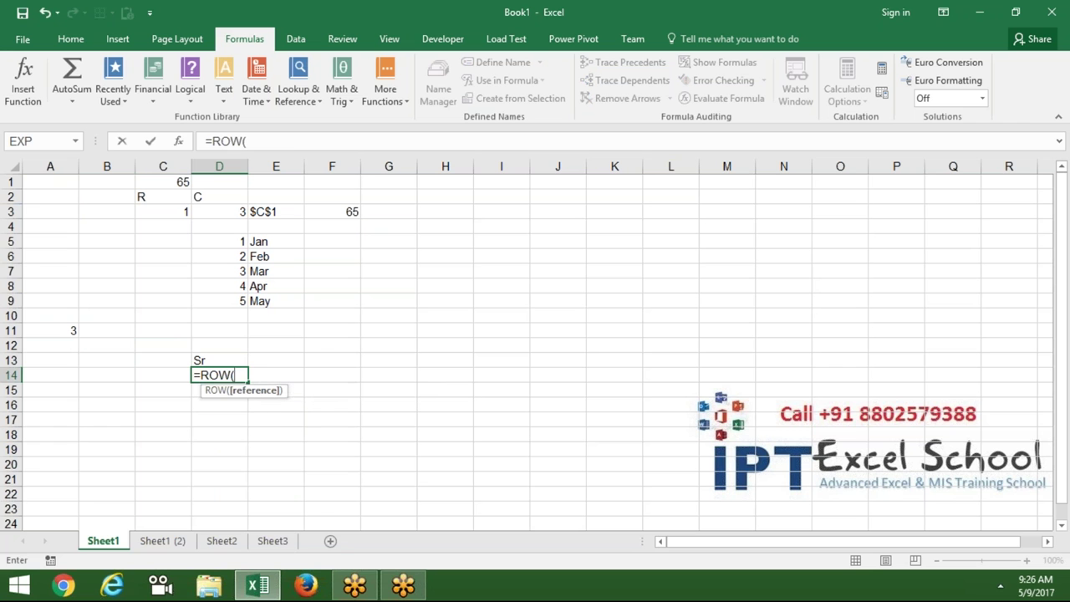
{"action": "key", "text": "Up"}
{"action": "key", "text": "BackSpace"}
{"action": "key", "text": "BackSpace"}
{"action": "key", "text": "BackSpace"}
{"action": "type", "text": ")"}
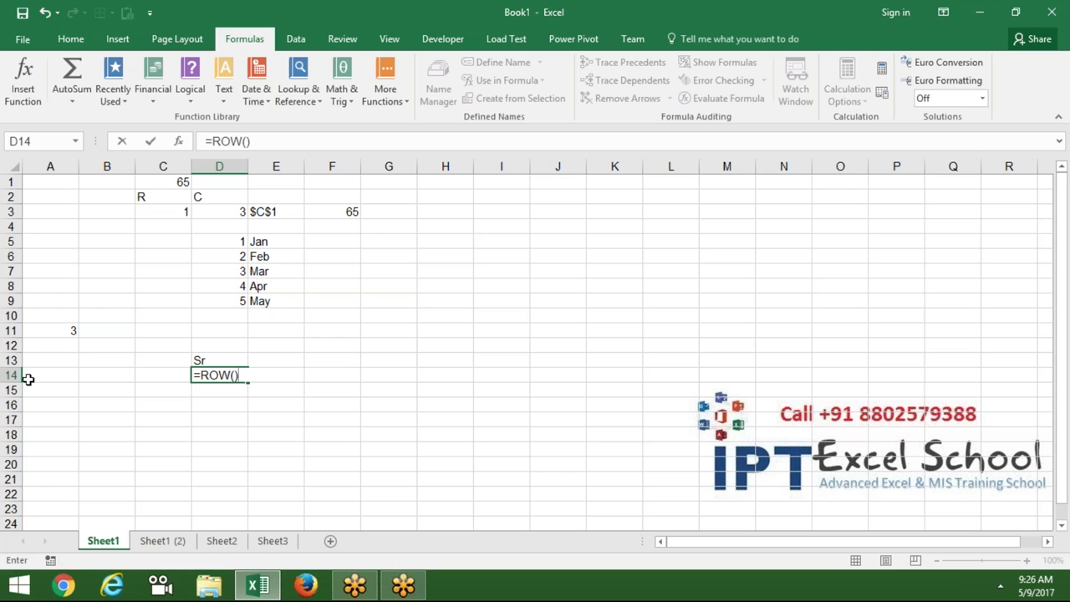
{"action": "type", "text": "-13"}
{"action": "key", "text": "ctrl+Return"}
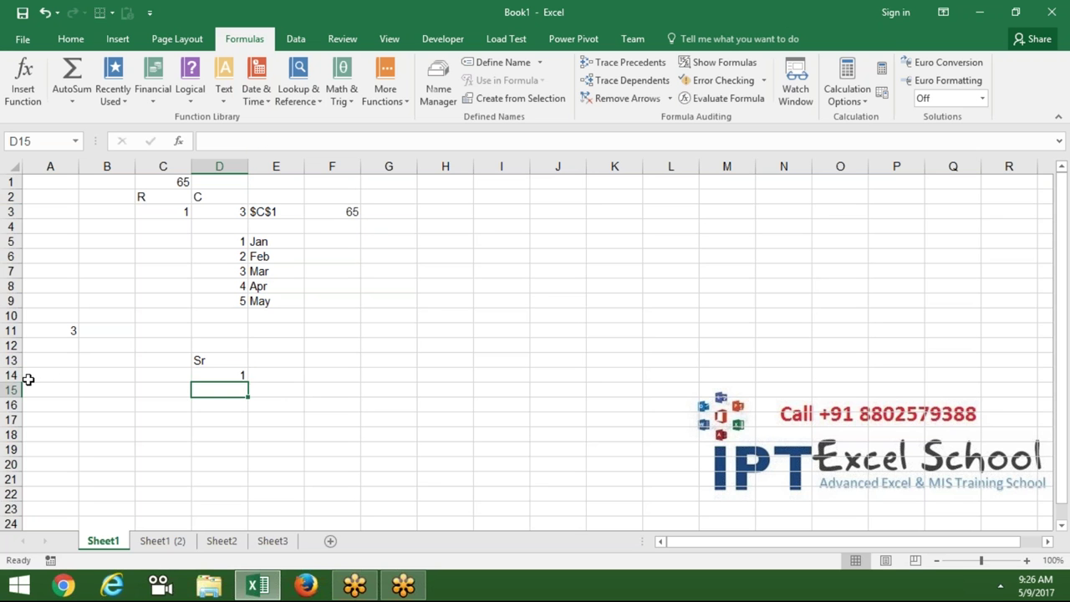
{"action": "left_click_drag", "start_coordinate": [248, 382], "coordinate": [248, 470]}
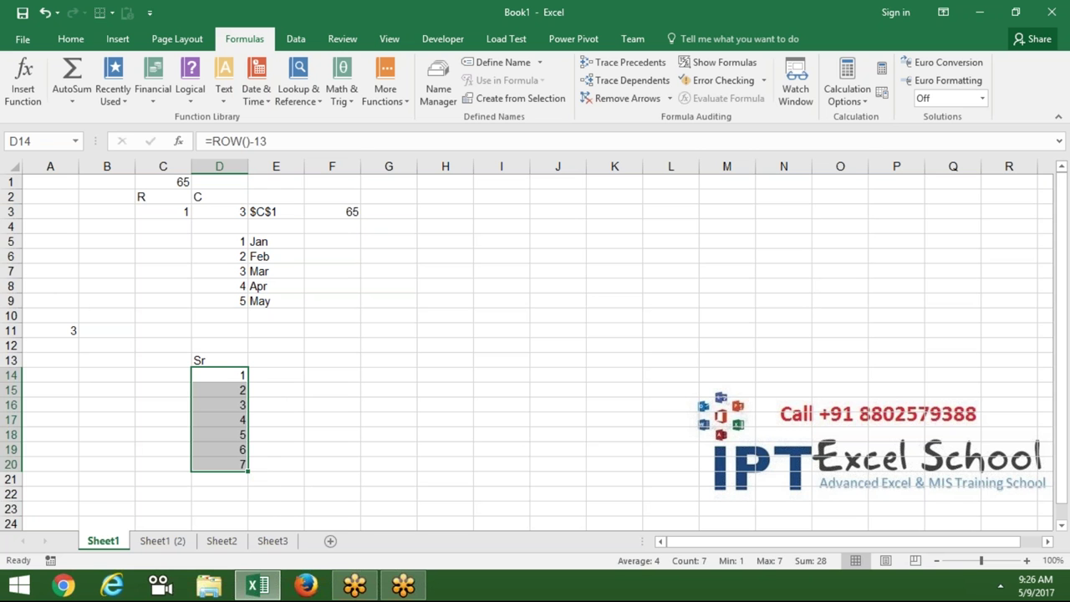
{"action": "left_click", "coordinate": [276, 360]}
{"action": "left_click", "coordinate": [276, 345]}
{"action": "left_click", "coordinate": [276, 360]}
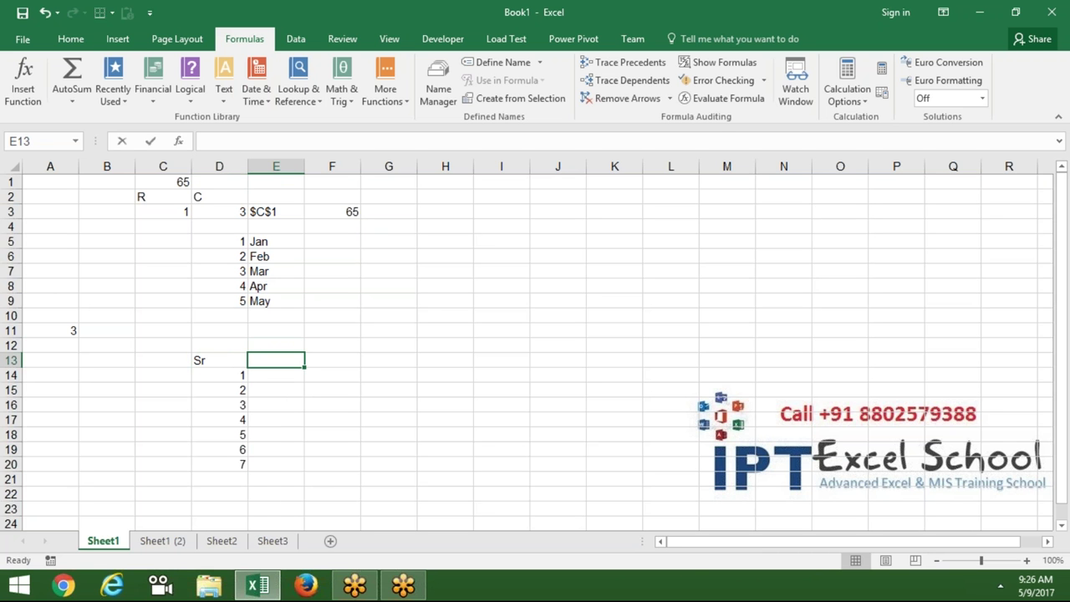
Enter =COLUMN() in E13 so it shows its own column number, 5.
{"action": "type", "text": "=co"}
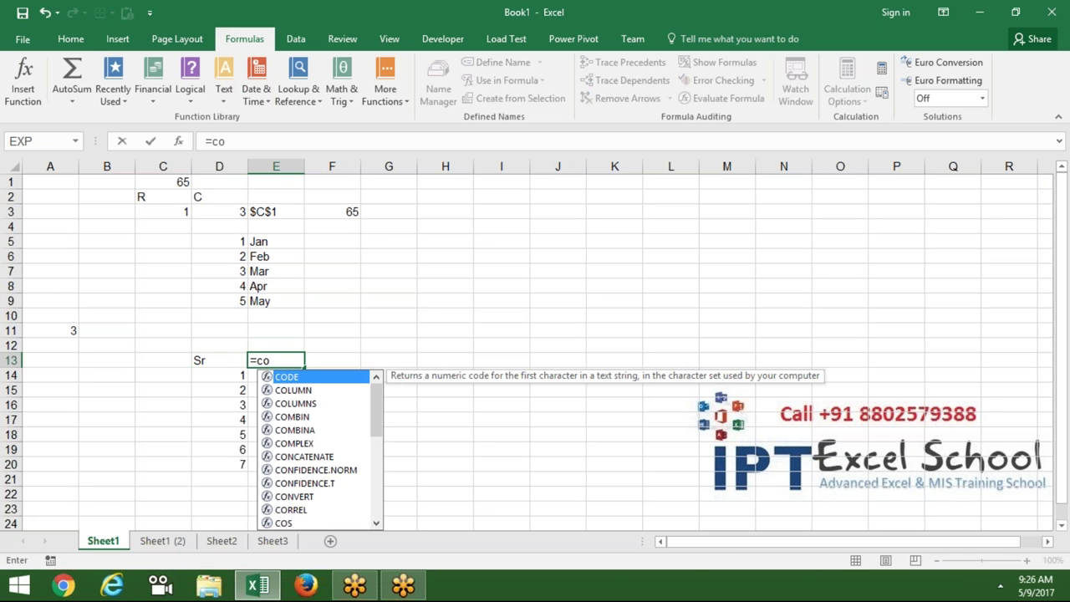
{"action": "key", "text": "Down"}
{"action": "key", "text": "Tab"}
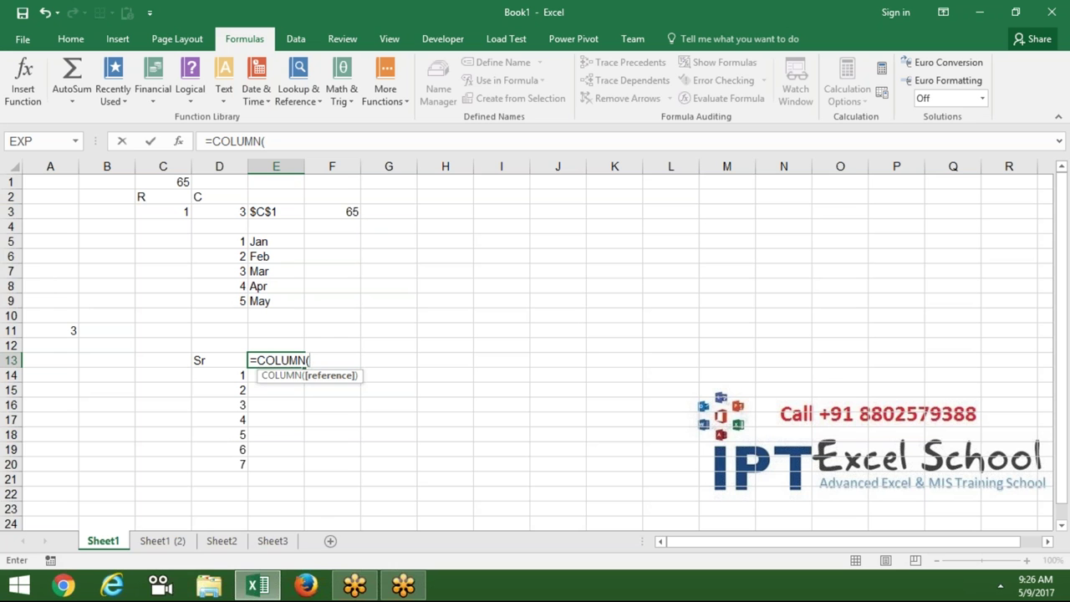
{"action": "type", "text": ")"}
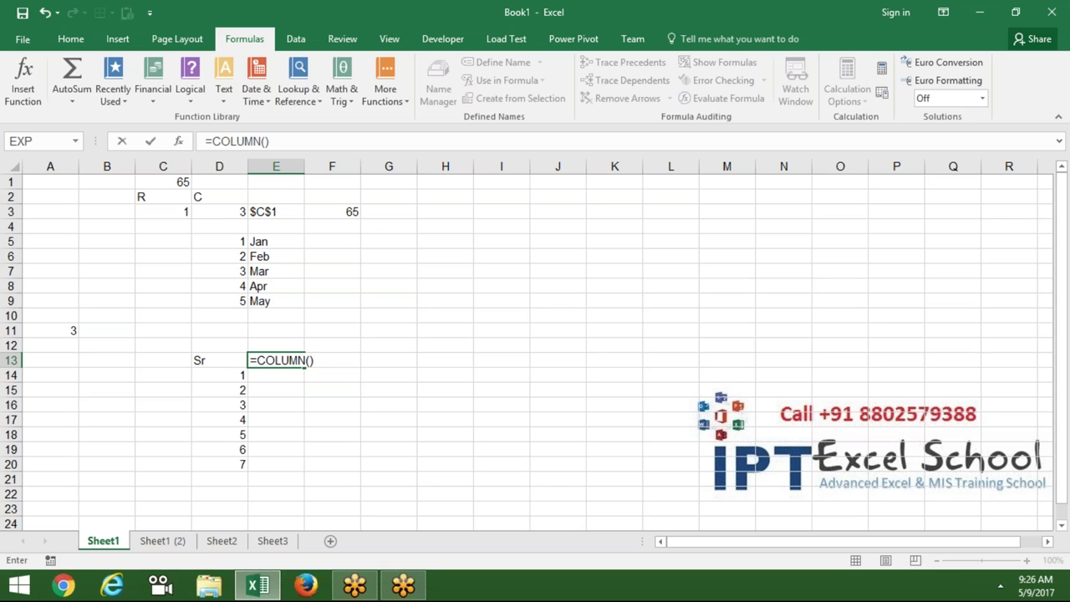
{"action": "key", "text": "Return"}
{"action": "left_click", "coordinate": [276, 360]}
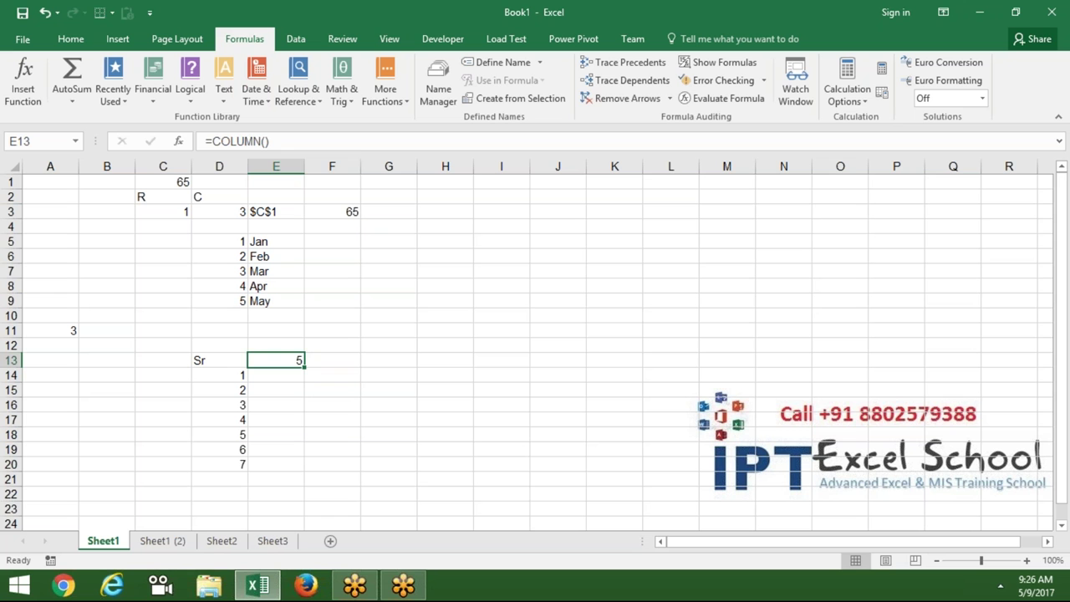
Enter =COLUMN(H6) in F13, referencing H6, to return 8.
{"action": "left_click", "coordinate": [332, 360]}
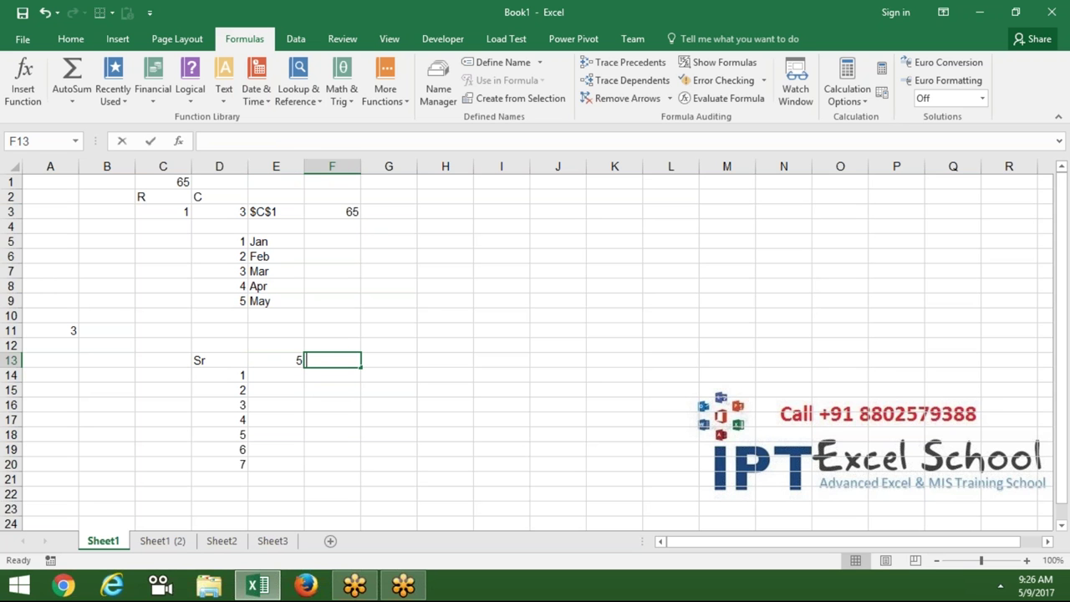
{"action": "type", "text": "=col"}
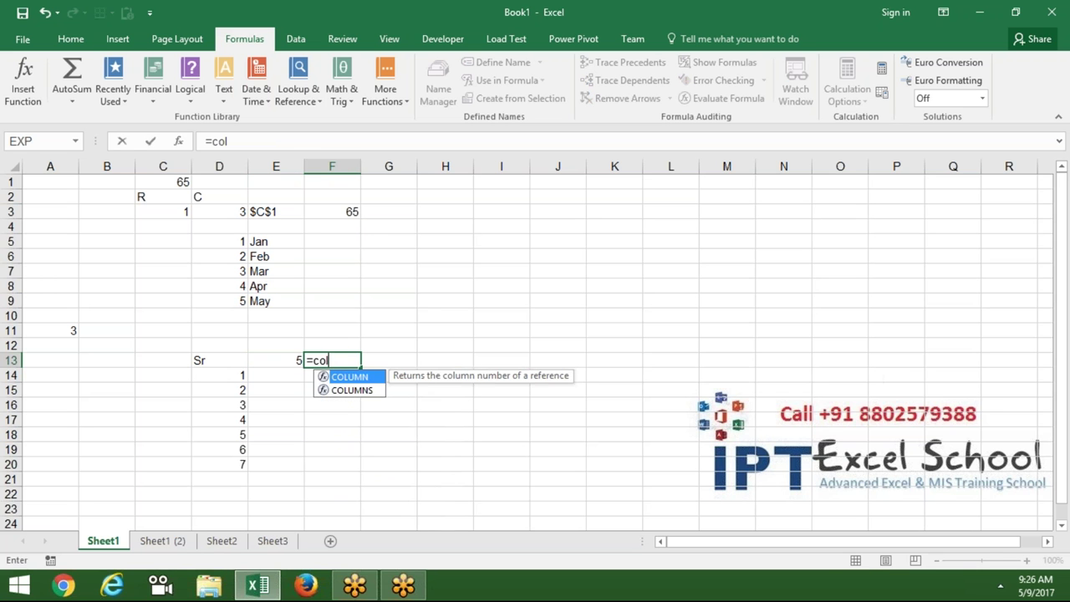
{"action": "key", "text": "Tab"}
{"action": "left_click", "coordinate": [443, 257]}
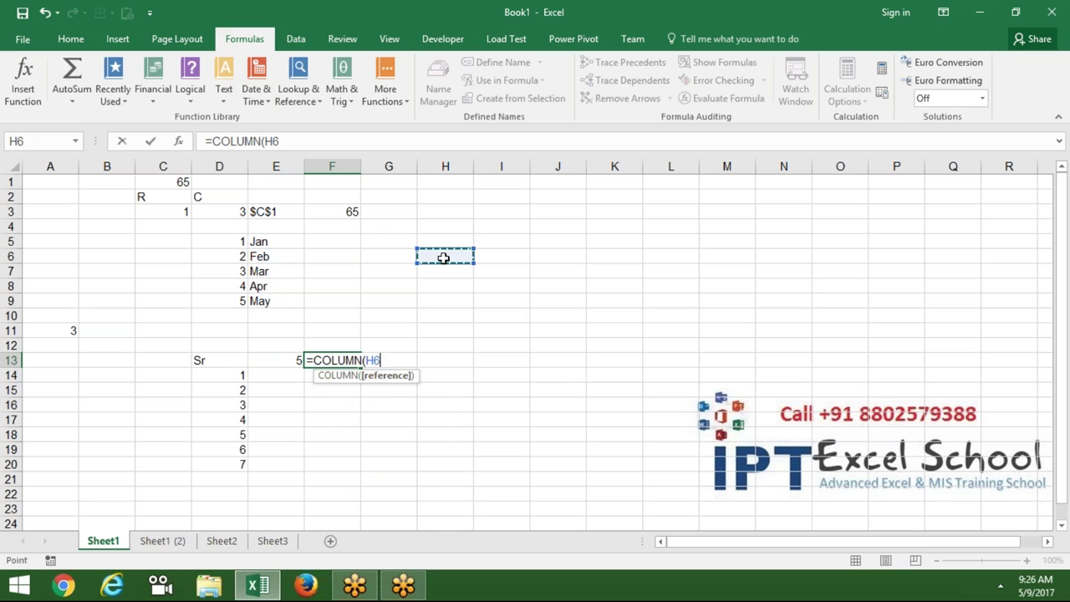
{"action": "type", "text": ")"}
{"action": "key", "text": "Return"}
{"action": "key", "text": "Up"}
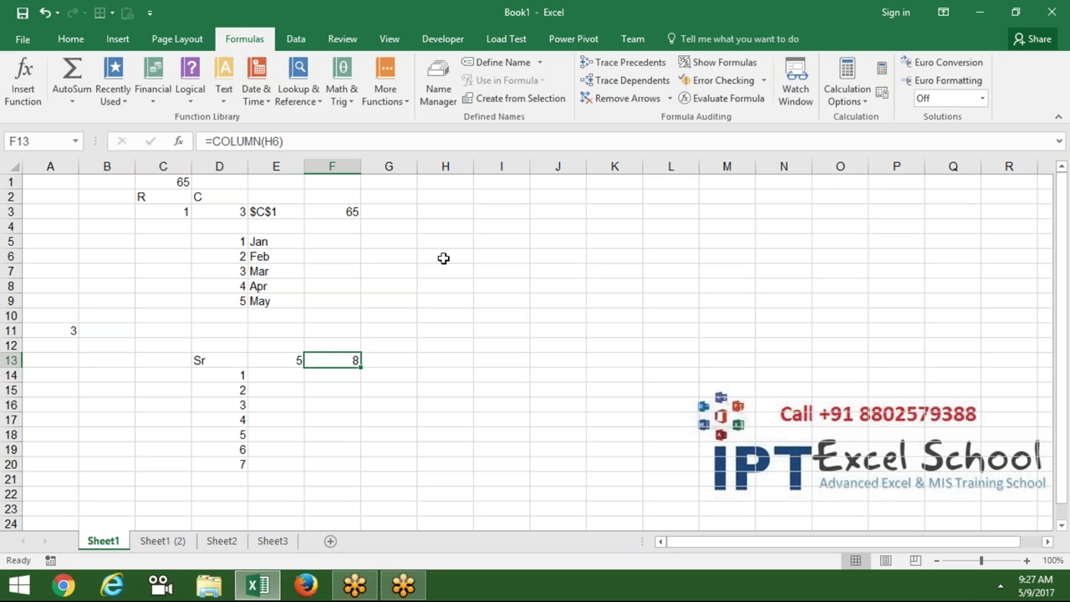
{"action": "key", "text": "Return"}
{"action": "key", "text": "Left"}
{"action": "key", "text": "Left"}
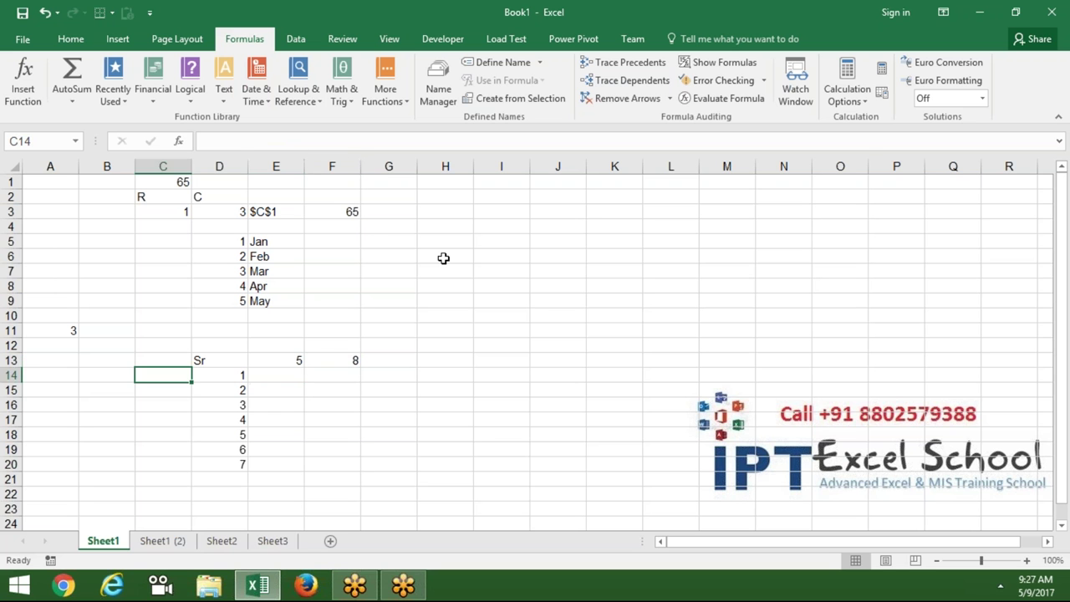
Enter =ROWS(I4:I15) in B15 to count 12 rows.
{"action": "key", "text": "Left"}
{"action": "key", "text": "Left"}
{"action": "key", "text": "Down"}
{"action": "type", "text": "="}
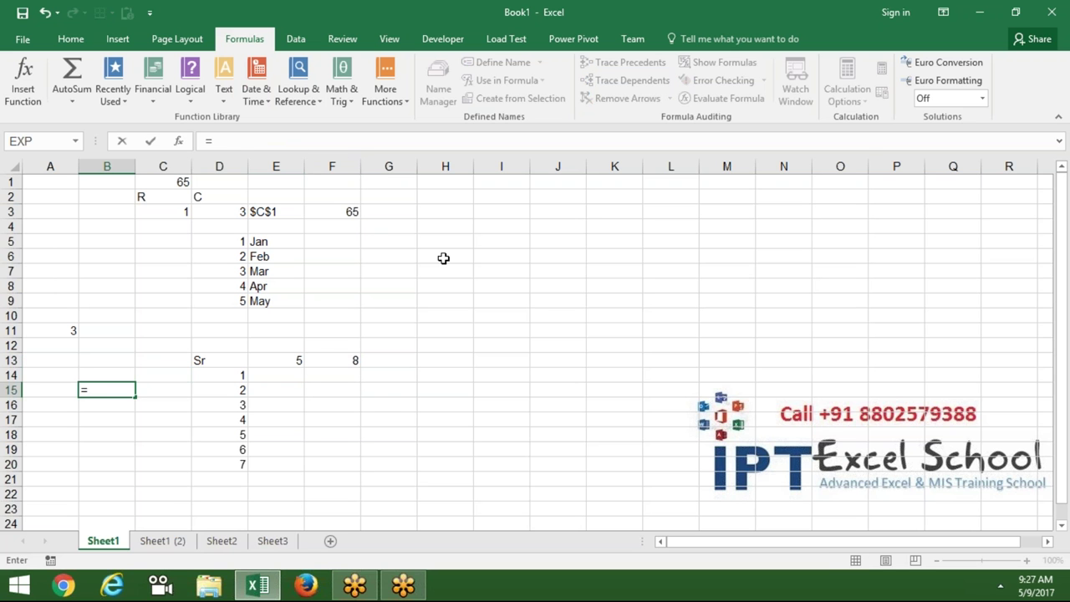
{"action": "type", "text": "row"}
{"action": "key", "text": "Down"}
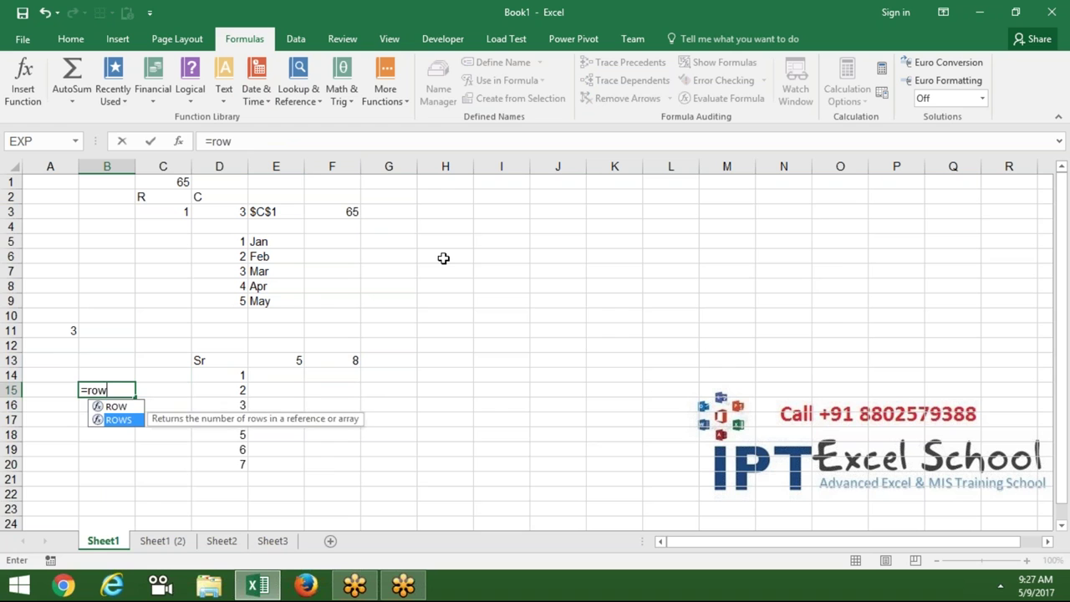
{"action": "key", "text": "Tab"}
{"action": "left_click_drag", "start_coordinate": [504, 219], "coordinate": [505, 391]}
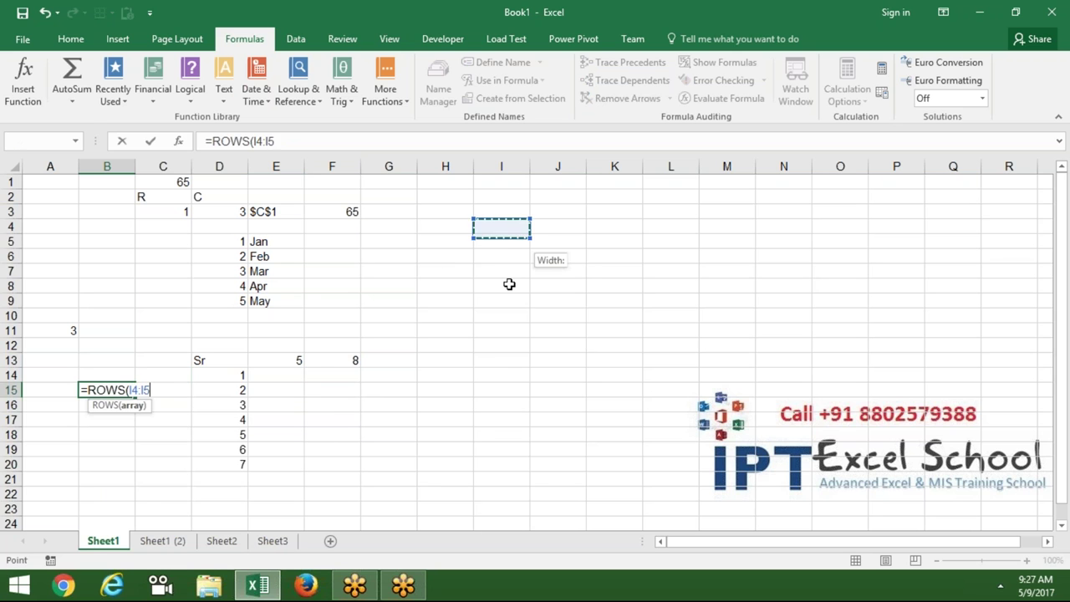
{"action": "type", "text": ")"}
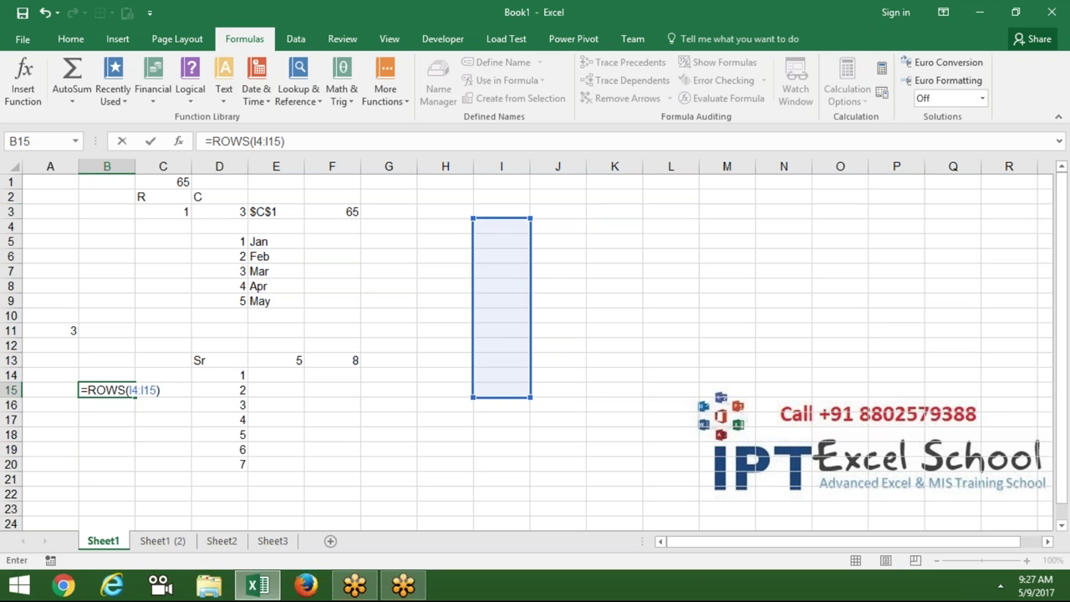
{"action": "key", "text": "Return"}
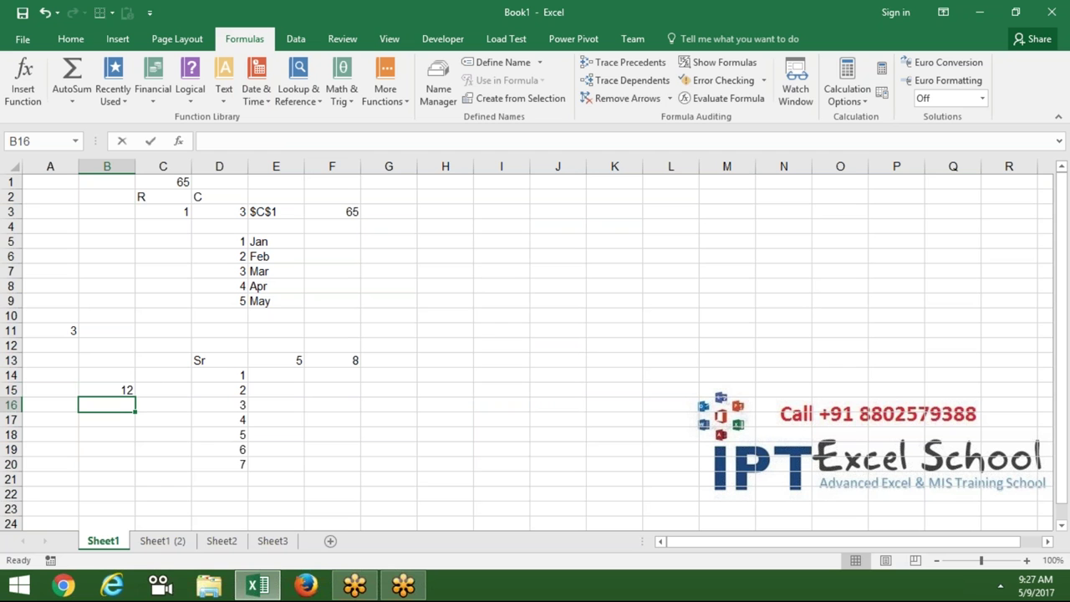
Enter =COLUMNS(I2:L2) in B16 to count 4 columns, then check both formulas.
{"action": "type", "text": "=col"}
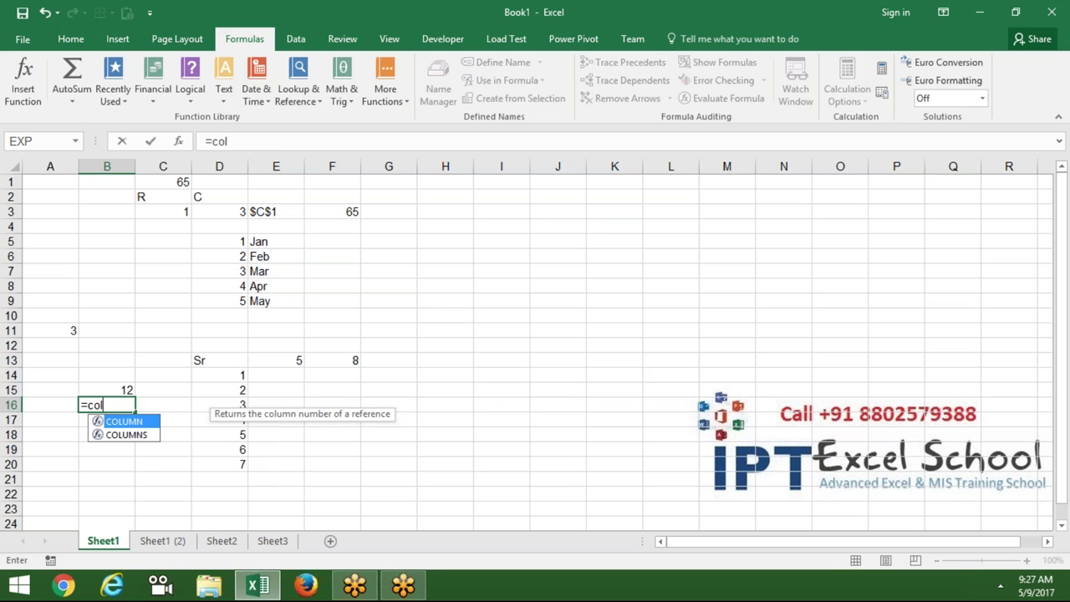
{"action": "key", "text": "Down"}
{"action": "key", "text": "Tab"}
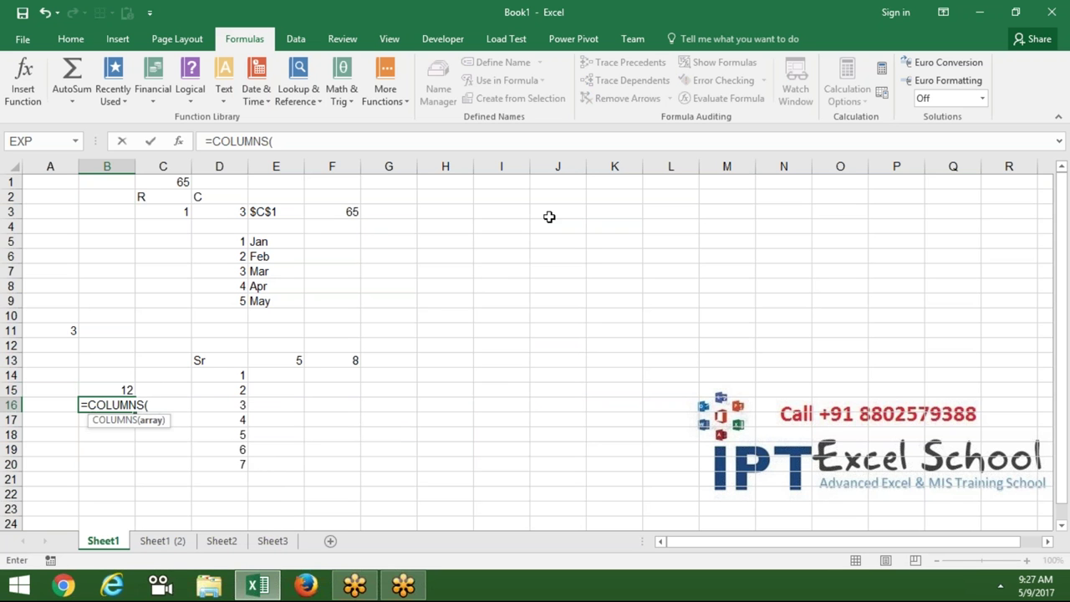
{"action": "left_click_drag", "start_coordinate": [515, 201], "coordinate": [669, 198]}
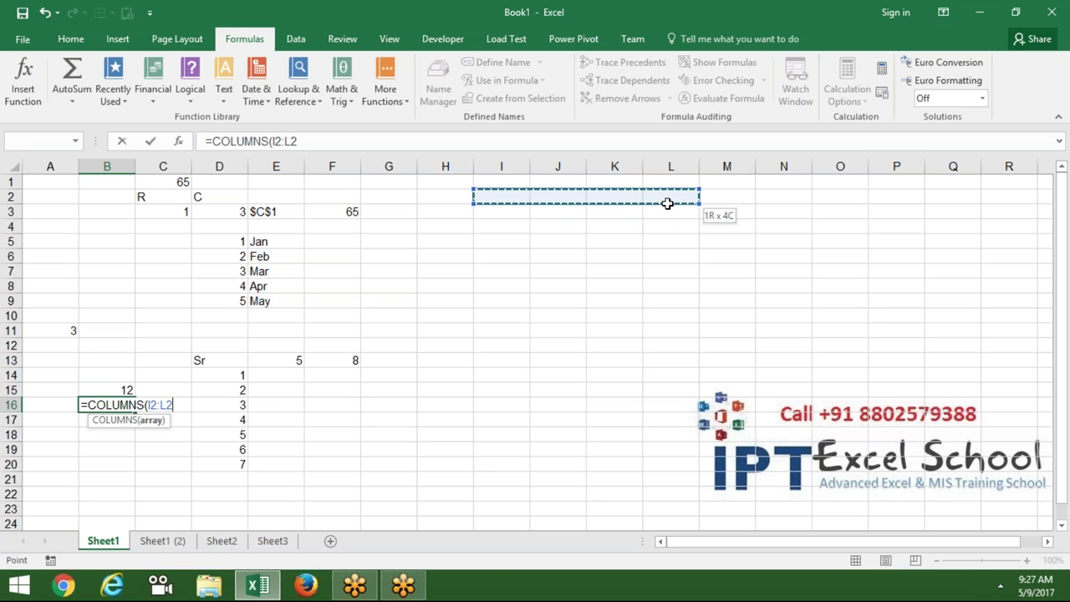
{"action": "type", "text": ")"}
{"action": "key", "text": "Return"}
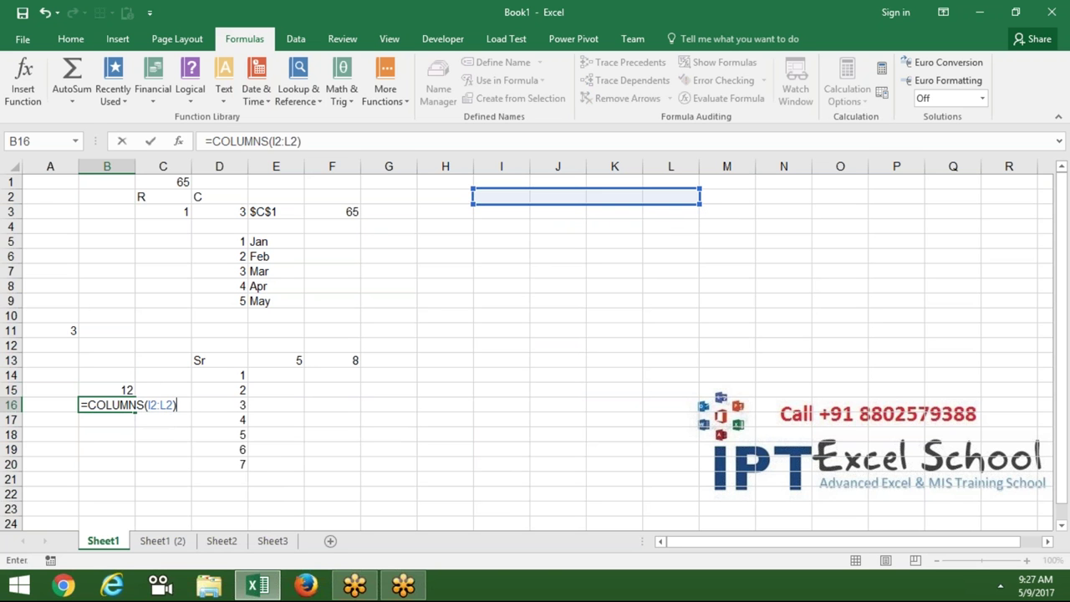
{"action": "left_click", "coordinate": [107, 404]}
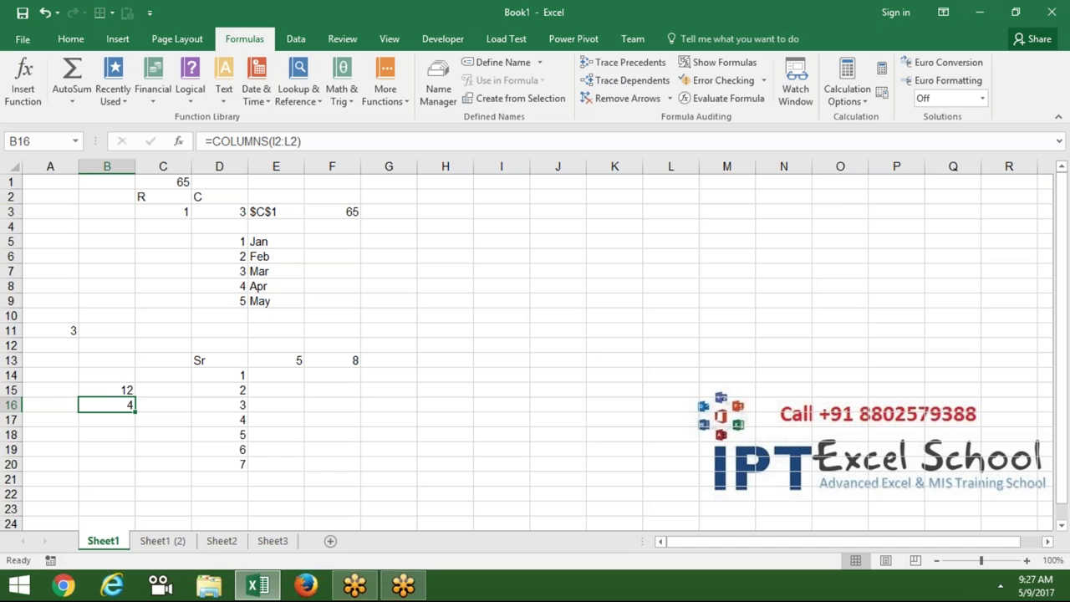
{"action": "left_click", "coordinate": [107, 389]}
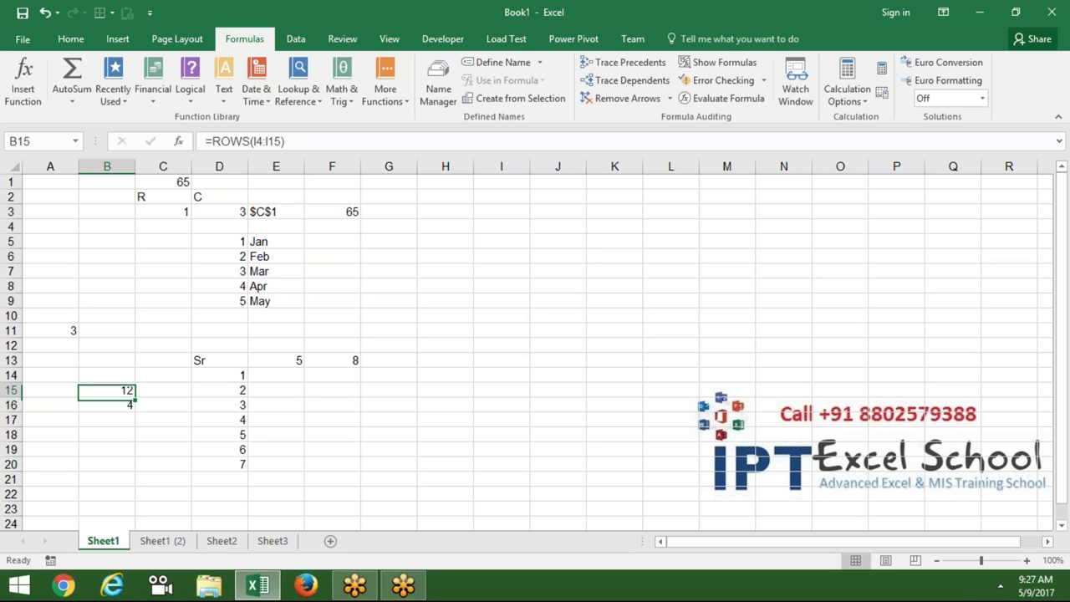
{"action": "left_click", "coordinate": [106, 405]}
{"action": "left_click", "coordinate": [106, 419]}
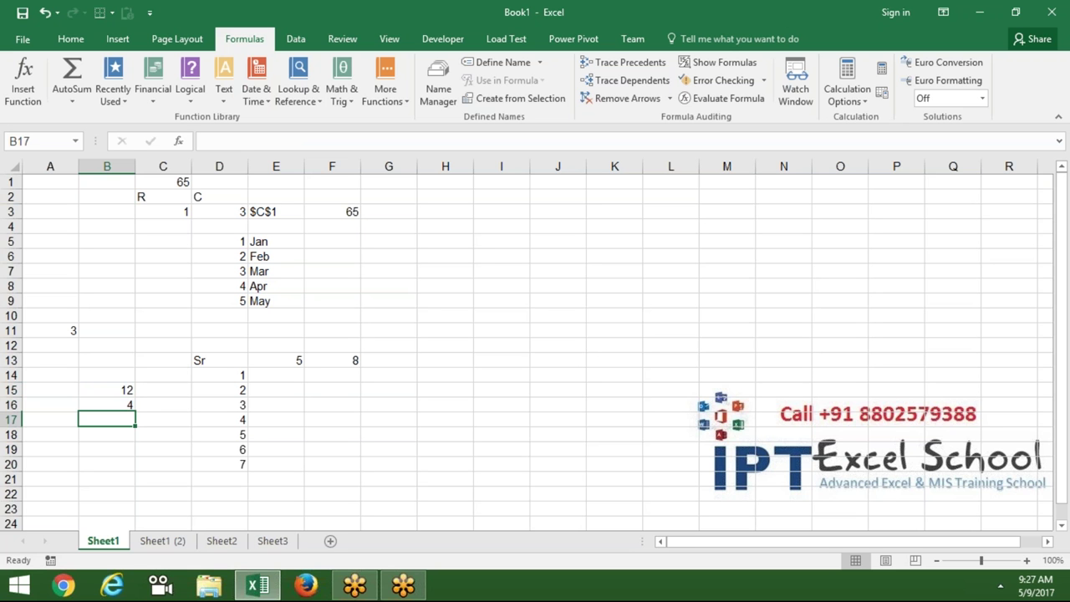
{"action": "left_click", "coordinate": [107, 434]}
Insert FORMULATEXT in B20 referencing B15, displaying =ROWS(I4:I15).
{"action": "left_click", "coordinate": [106, 463]}
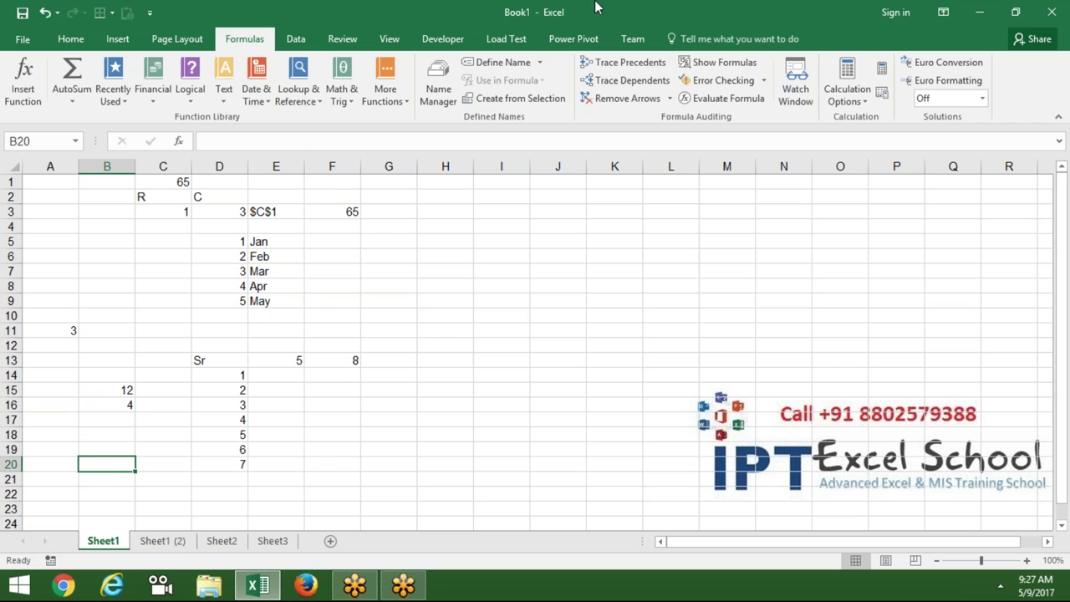
{"action": "left_click", "coordinate": [300, 104]}
{"action": "left_click", "coordinate": [299, 103]}
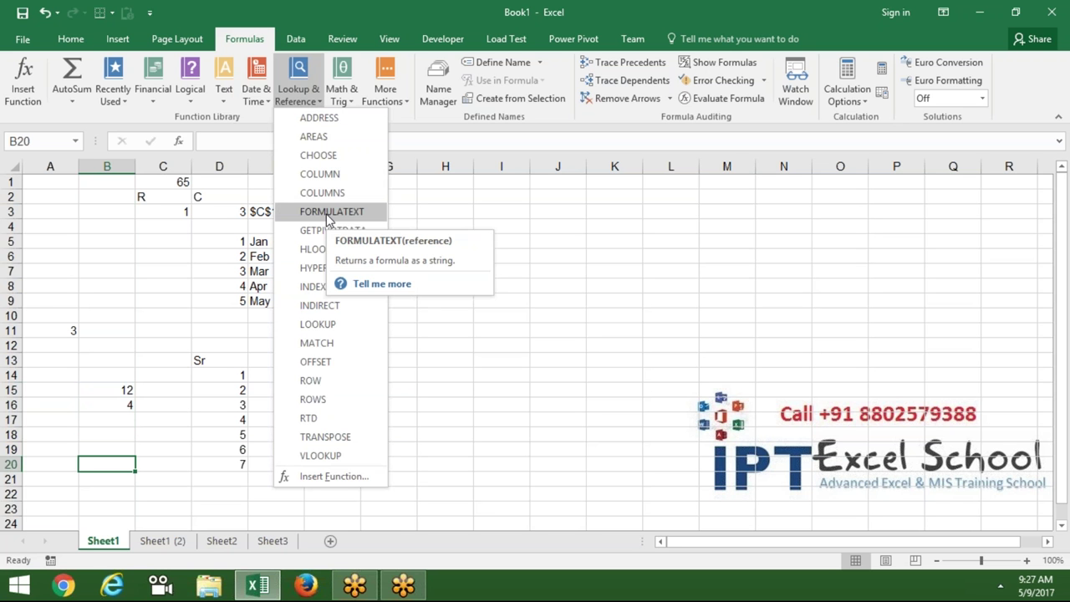
{"action": "left_click", "coordinate": [330, 214]}
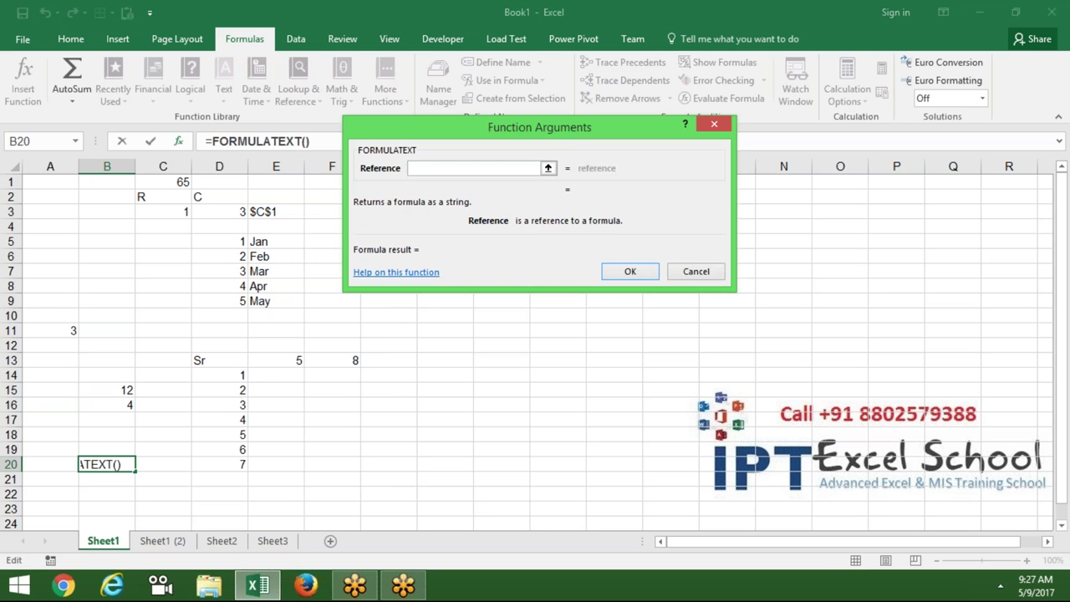
{"action": "left_click", "coordinate": [124, 388]}
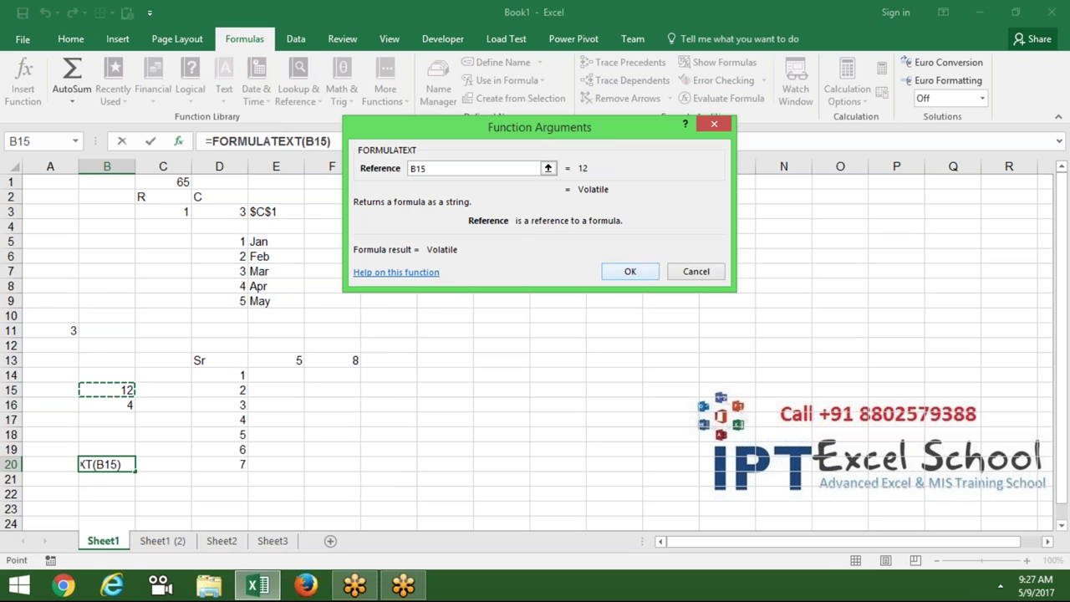
{"action": "left_click", "coordinate": [650, 274]}
{"action": "left_click", "coordinate": [511, 462]}
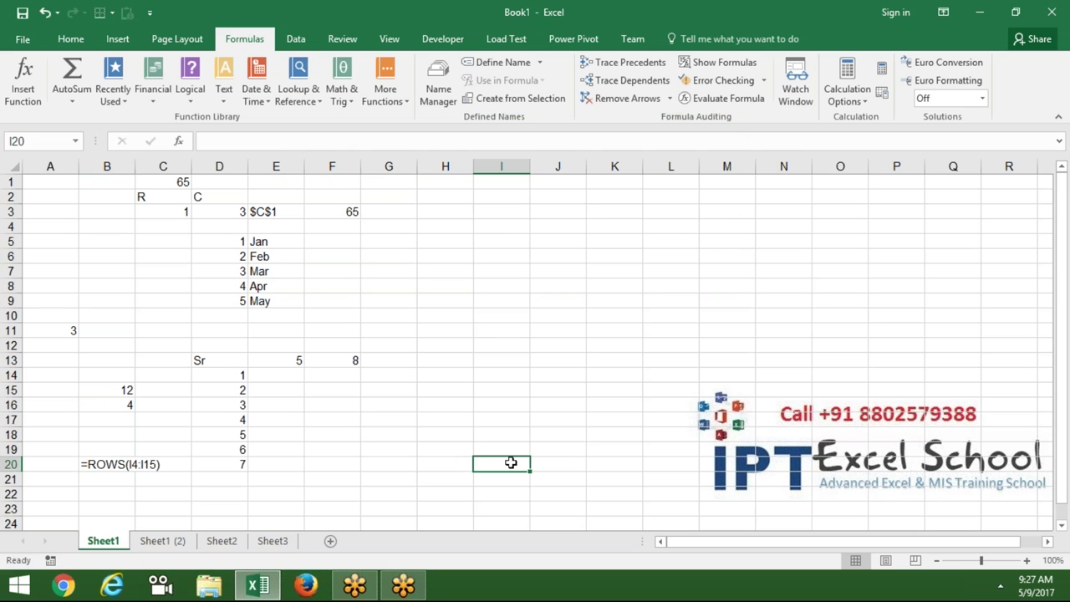
{"action": "left_click", "coordinate": [117, 480]}
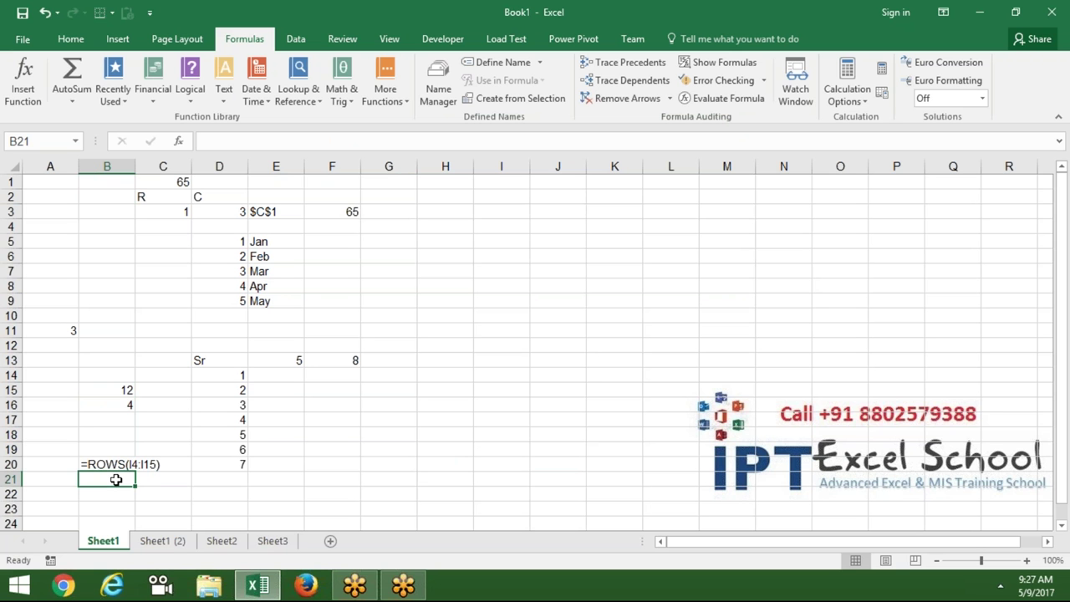
{"action": "key", "text": "F2"}
{"action": "type", "text": "="}
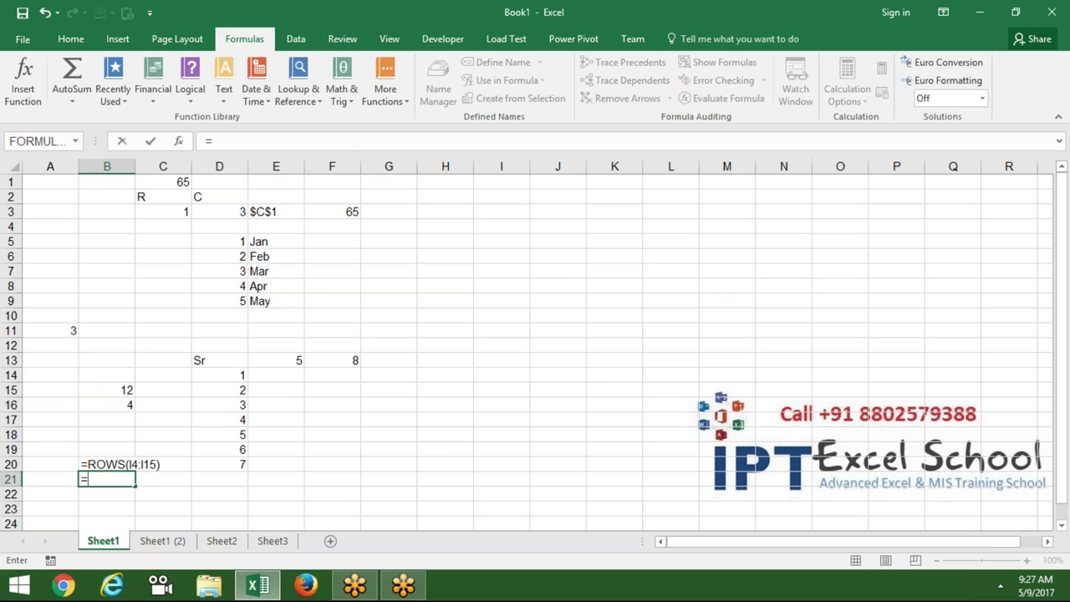
{"action": "key", "text": "Escape"}
{"action": "key", "text": "Down"}
{"action": "key", "text": "Down"}
{"action": "key", "text": "Down"}
{"action": "key", "text": "Up"}
{"action": "key", "text": "Up"}
{"action": "key", "text": "F2"}
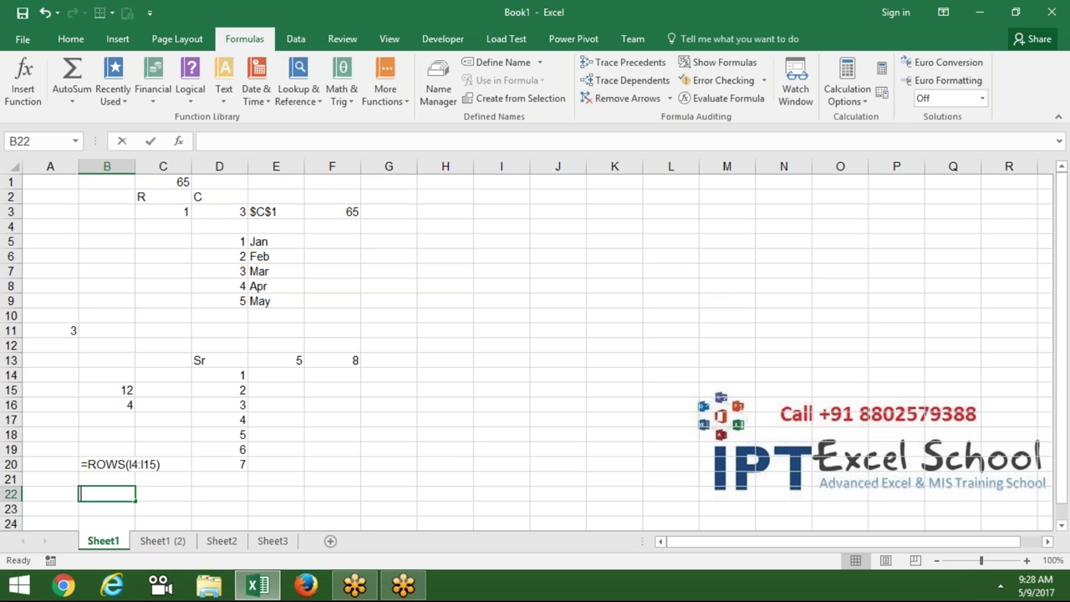
{"action": "type", "text": "www.google.cpm"}
{"action": "key", "text": "Return"}
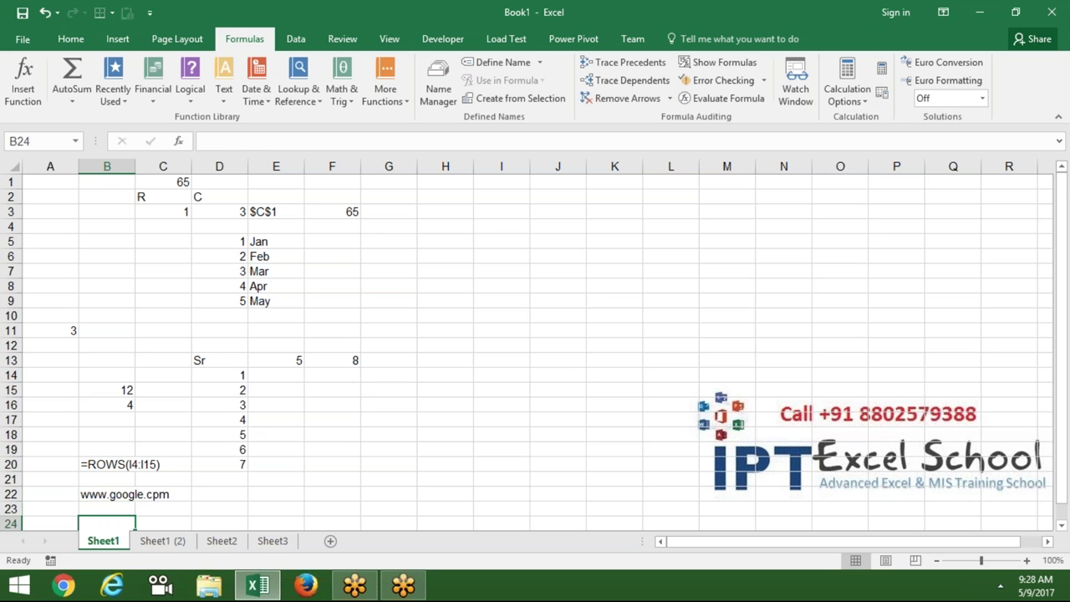
{"action": "left_click", "coordinate": [109, 492]}
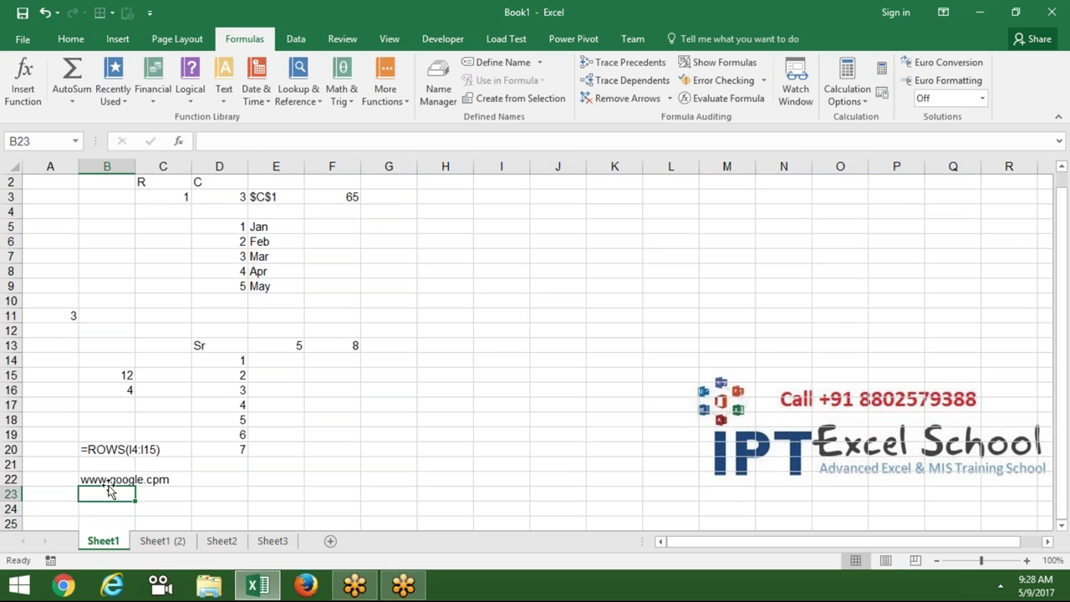
{"action": "left_click", "coordinate": [115, 478]}
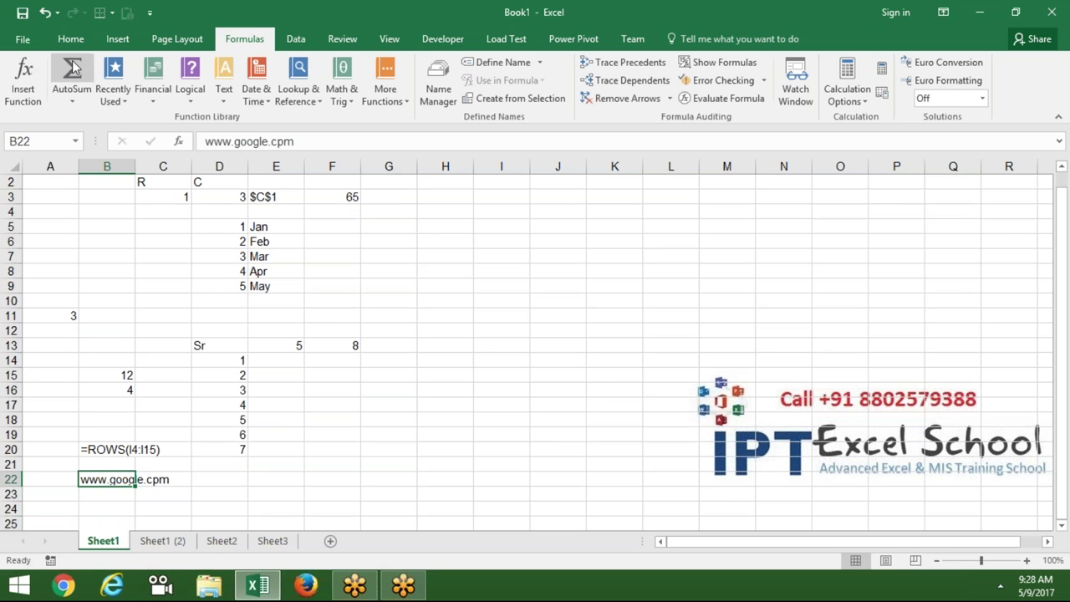
Autofit column B so the full address is visible.
{"action": "double_click", "coordinate": [136, 166]}
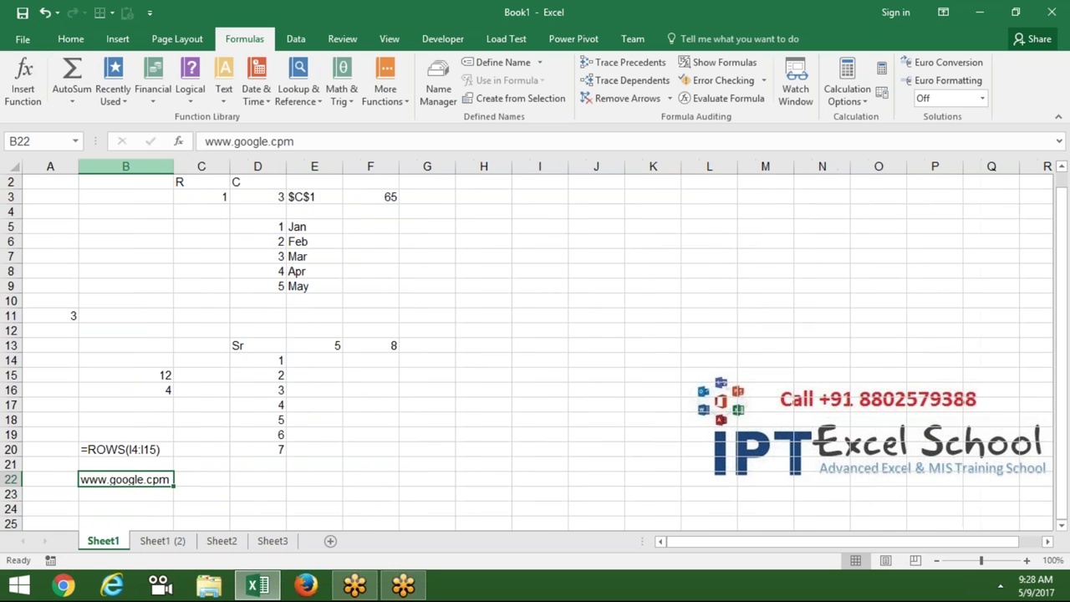
{"action": "left_click", "coordinate": [206, 482]}
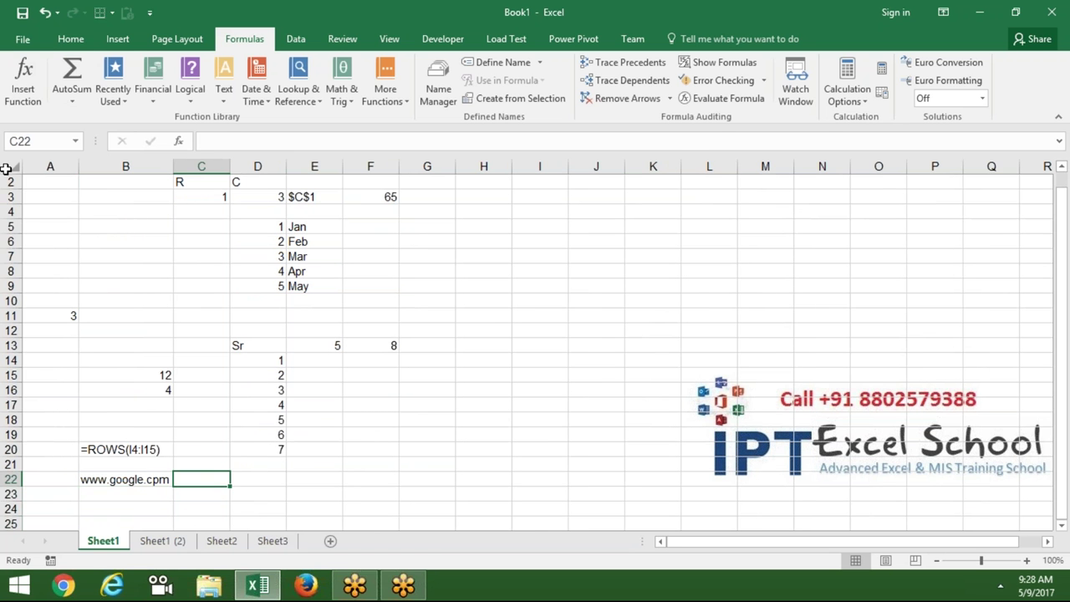
{"action": "left_click", "coordinate": [25, 39]}
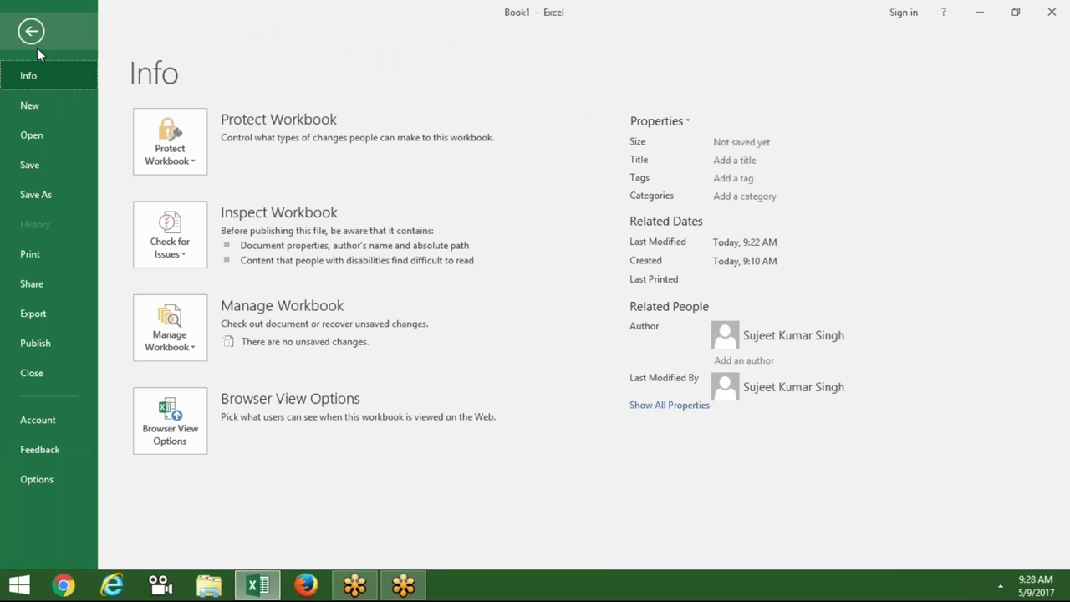
Review the AutoFormat As You Type settings under Proofing AutoCorrect, close Options, and begin a HYPERLINK formula.
{"action": "left_click", "coordinate": [36, 480]}
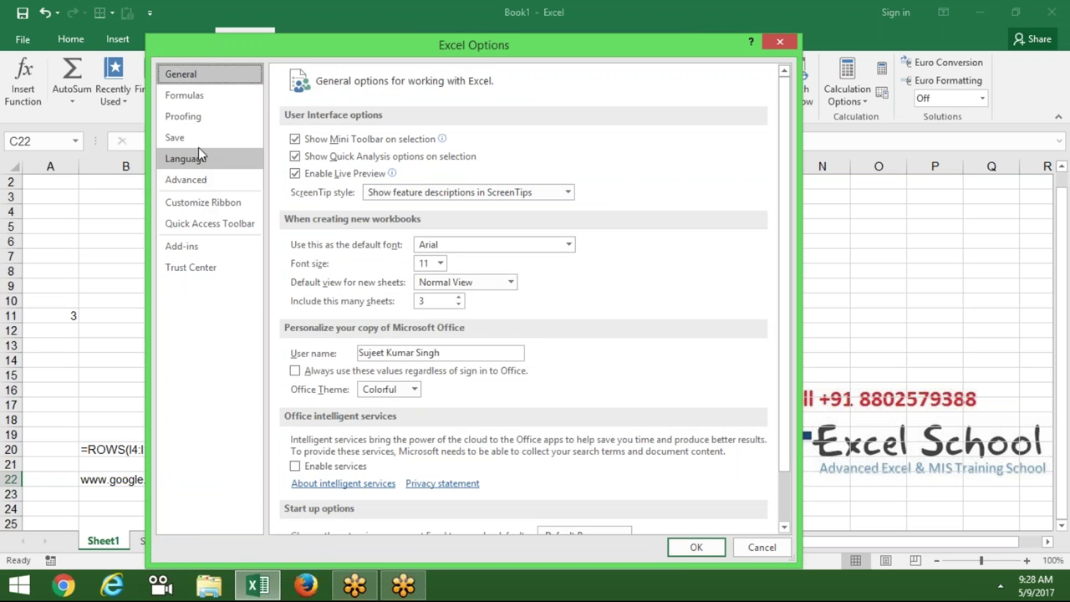
{"action": "left_click", "coordinate": [206, 117]}
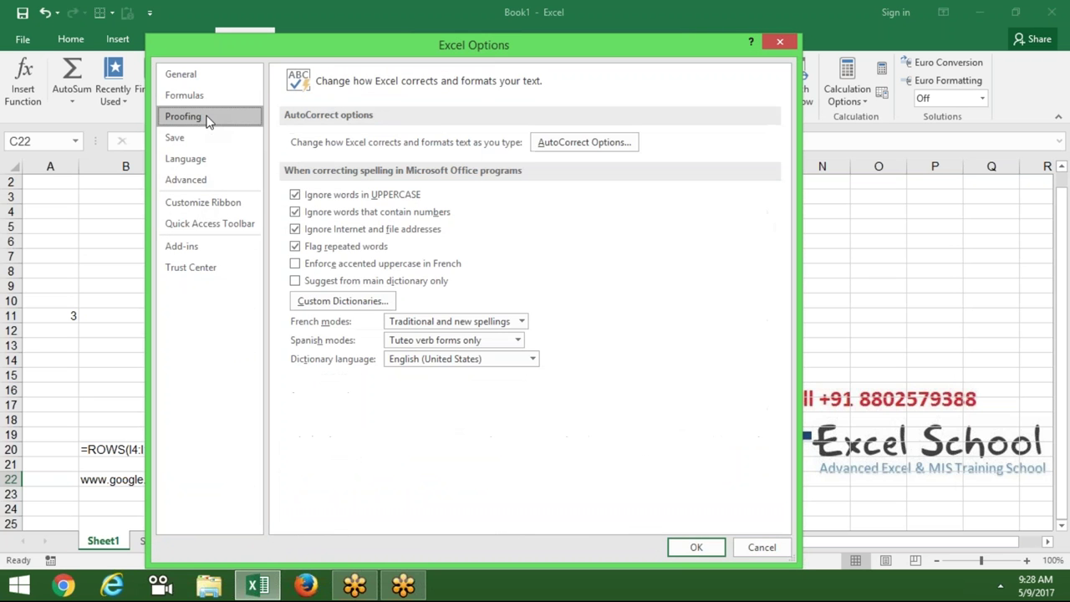
{"action": "left_click", "coordinate": [612, 139]}
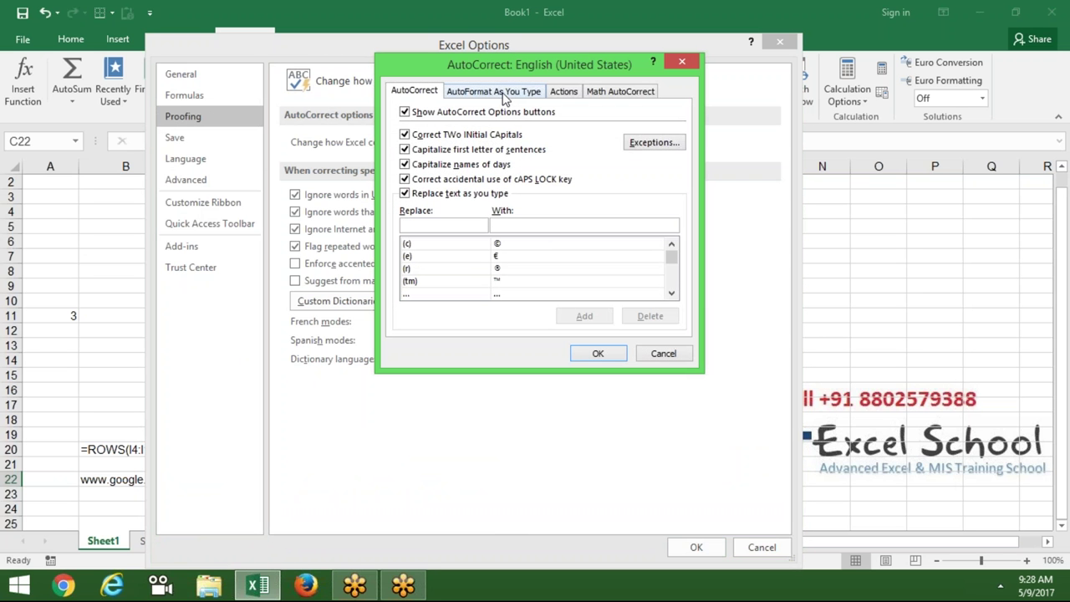
{"action": "left_click", "coordinate": [503, 93]}
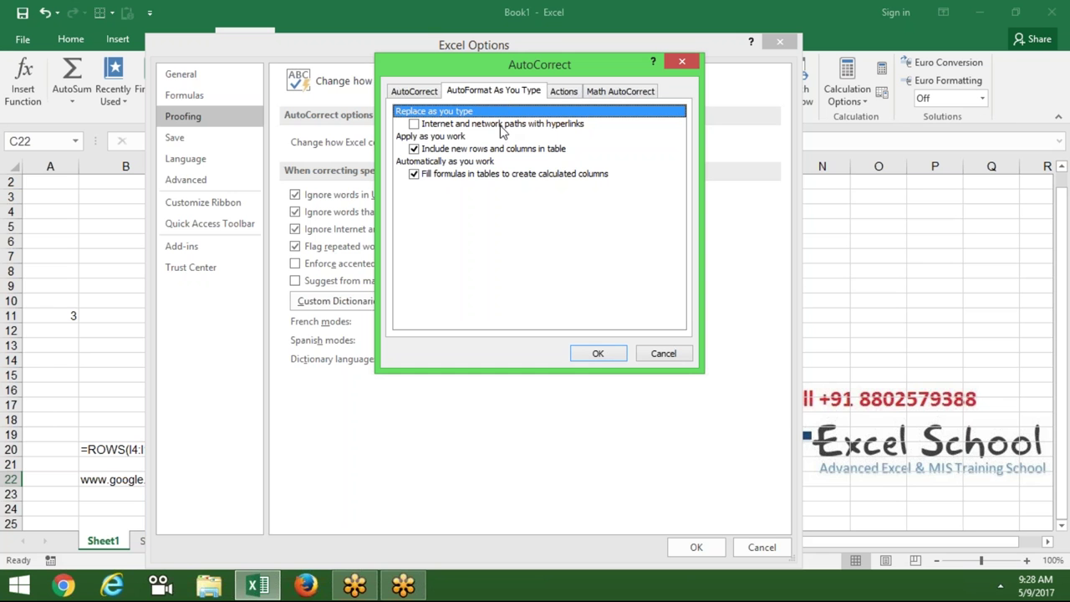
{"action": "left_click", "coordinate": [691, 65]}
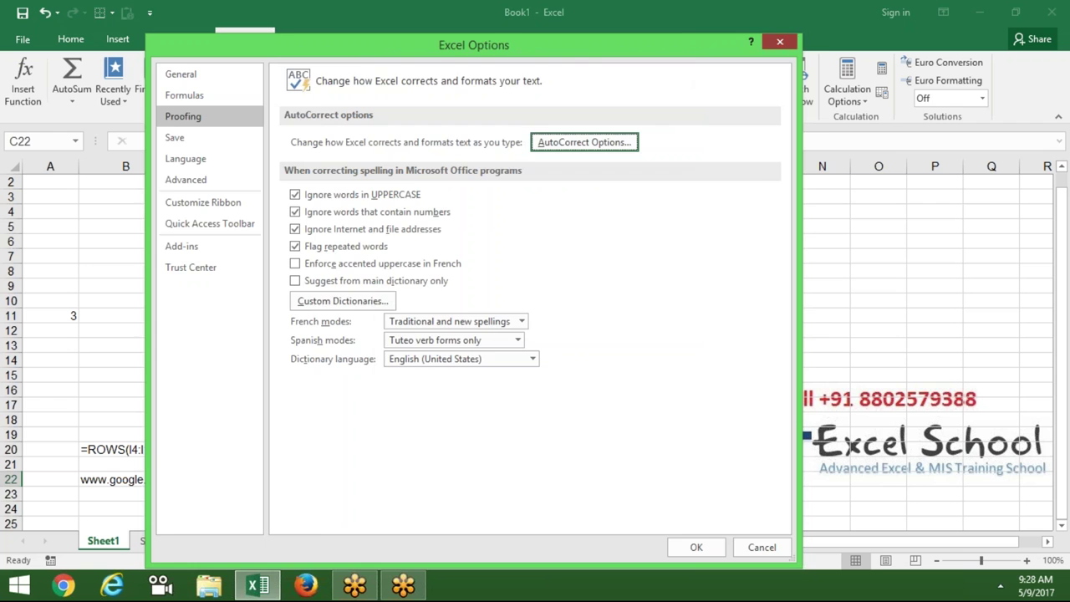
{"action": "left_click", "coordinate": [779, 41]}
{"action": "type", "text": "="}
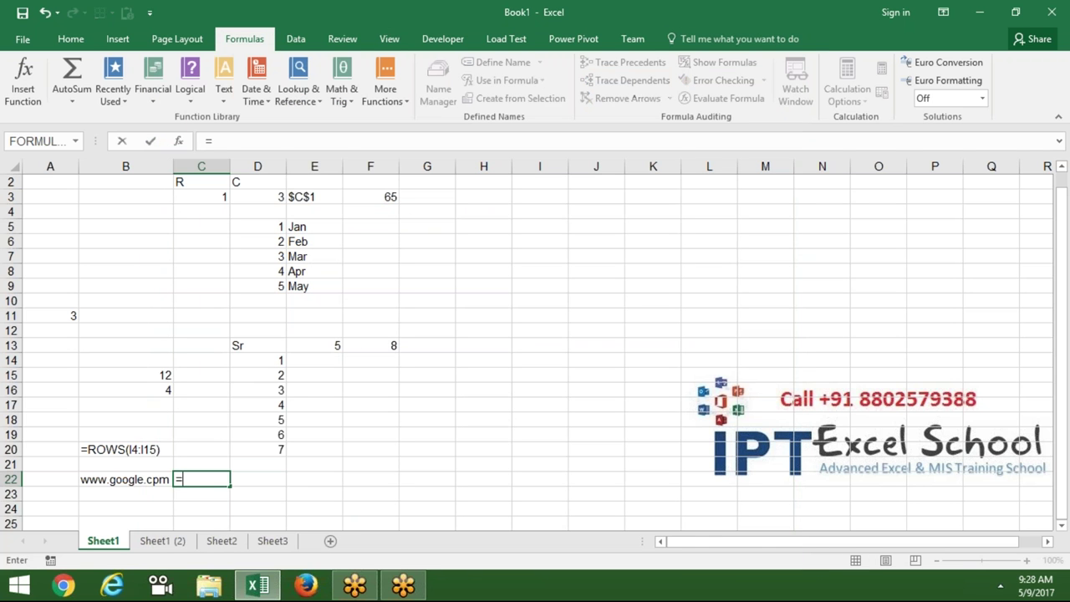
{"action": "type", "text": "hy"}
{"action": "key", "text": "Tab"}
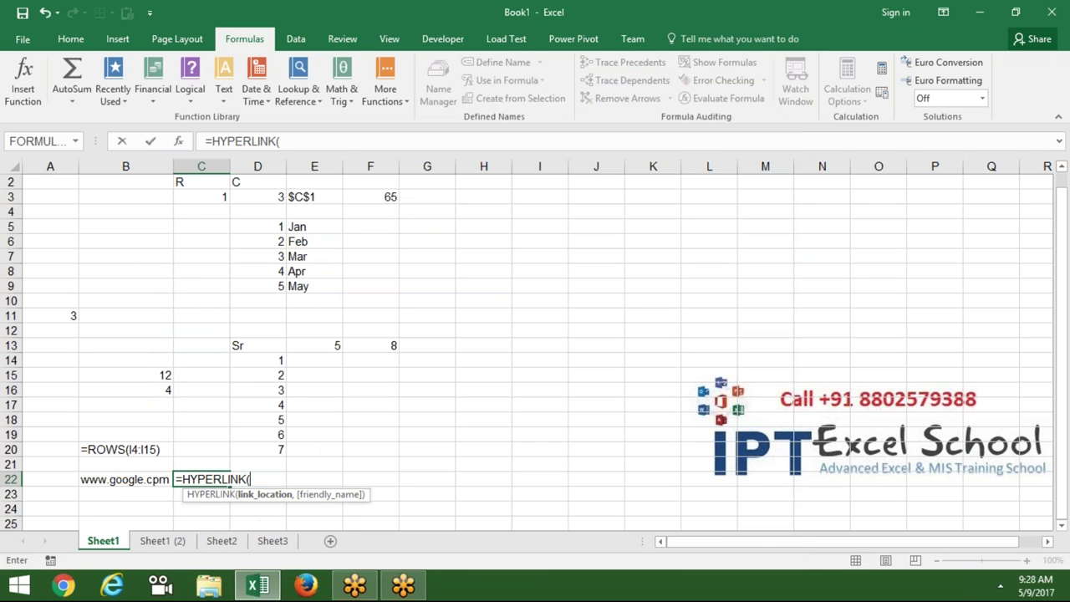
{"action": "key", "text": "Left"}
{"action": "type", "text": ")"}
{"action": "key", "text": "Return"}
{"action": "left_click", "coordinate": [200, 508]}
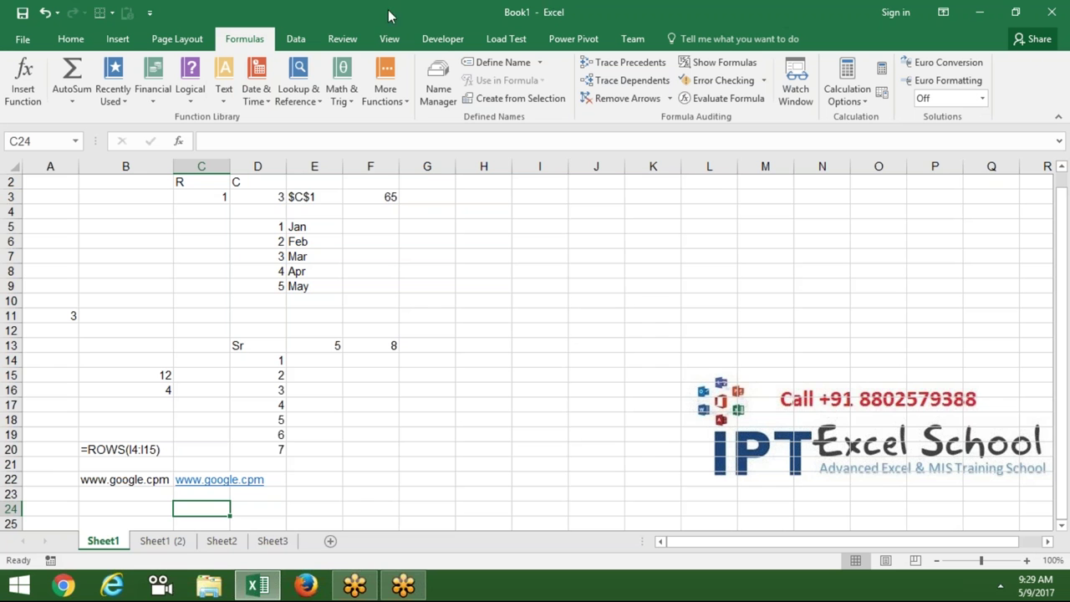
{"action": "left_click", "coordinate": [312, 96]}
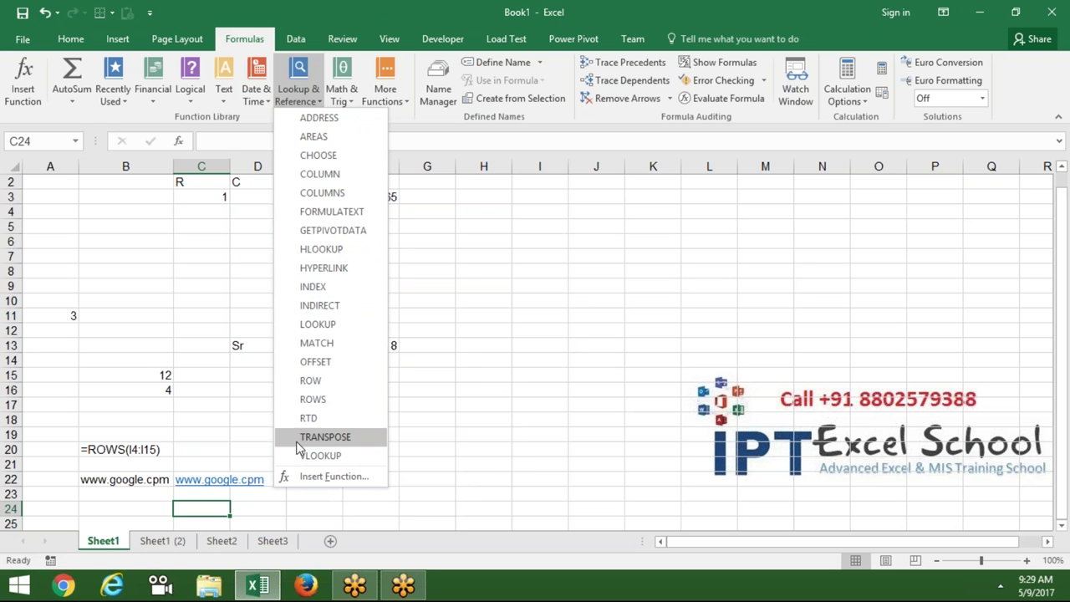
Enter Month and Sales labels in B30:B31 and fill Jan–May across C30:G30.
{"action": "left_click", "coordinate": [506, 421]}
{"action": "key", "text": "Return"}
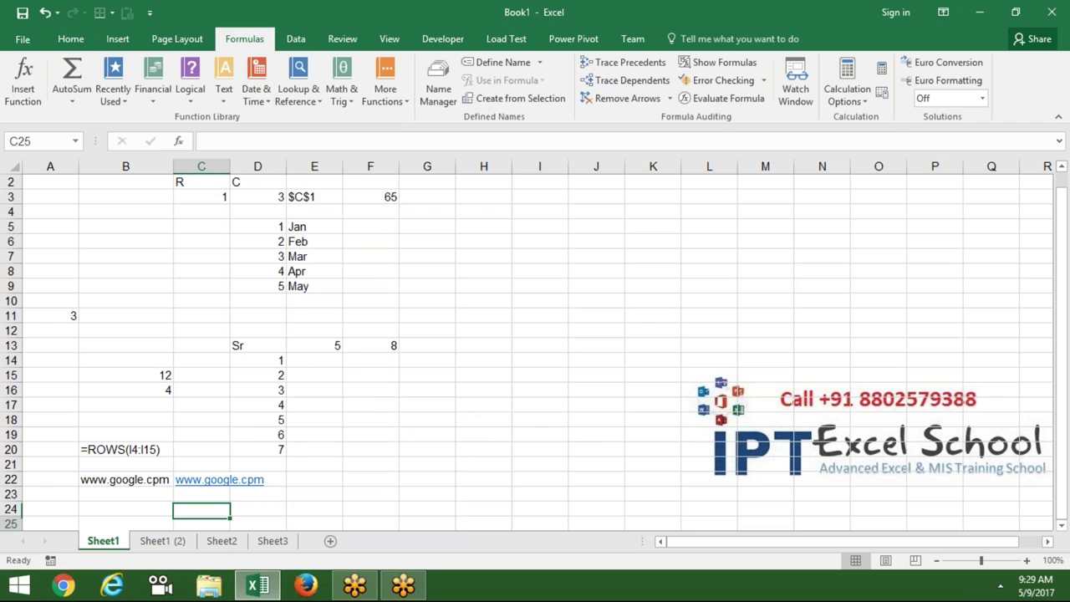
{"action": "key", "text": "Down"}
{"action": "key", "text": "Down"}
{"action": "key", "text": "Down"}
{"action": "key", "text": "Down"}
{"action": "key", "text": "Down"}
{"action": "key", "text": "Down"}
{"action": "key", "text": "Down"}
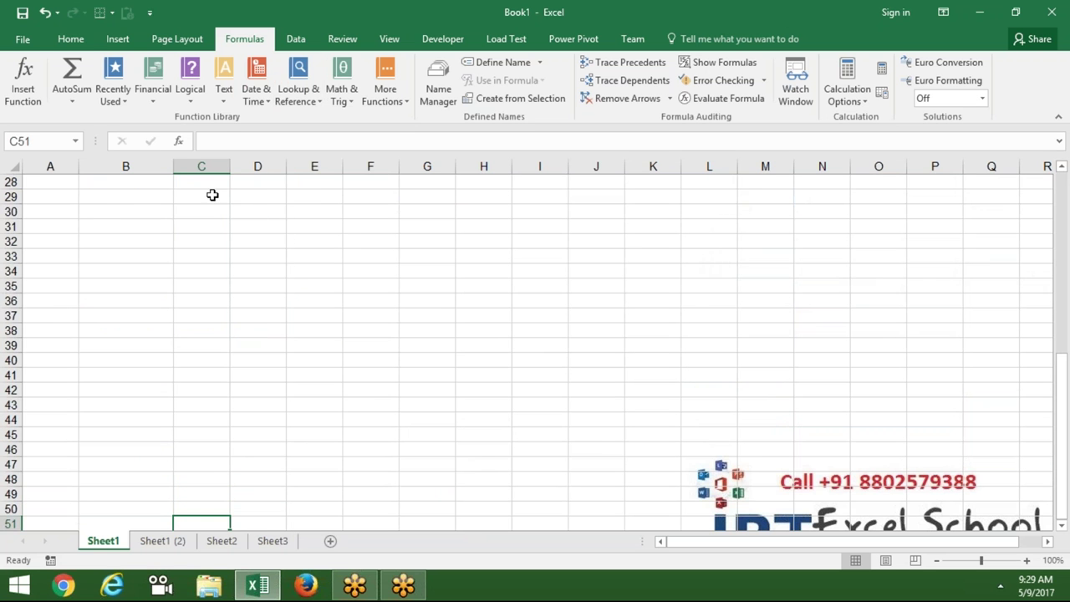
{"action": "double_click", "coordinate": [130, 218]}
{"action": "type", "text": "Month"}
{"action": "key", "text": "Return"}
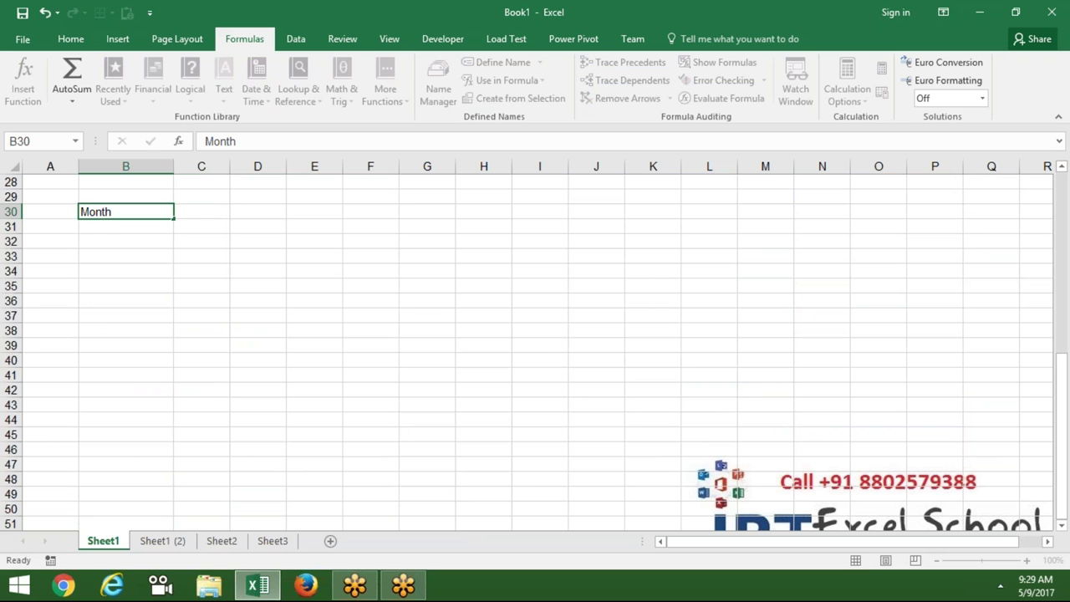
{"action": "type", "text": "Sales"}
{"action": "left_click", "coordinate": [201, 226]}
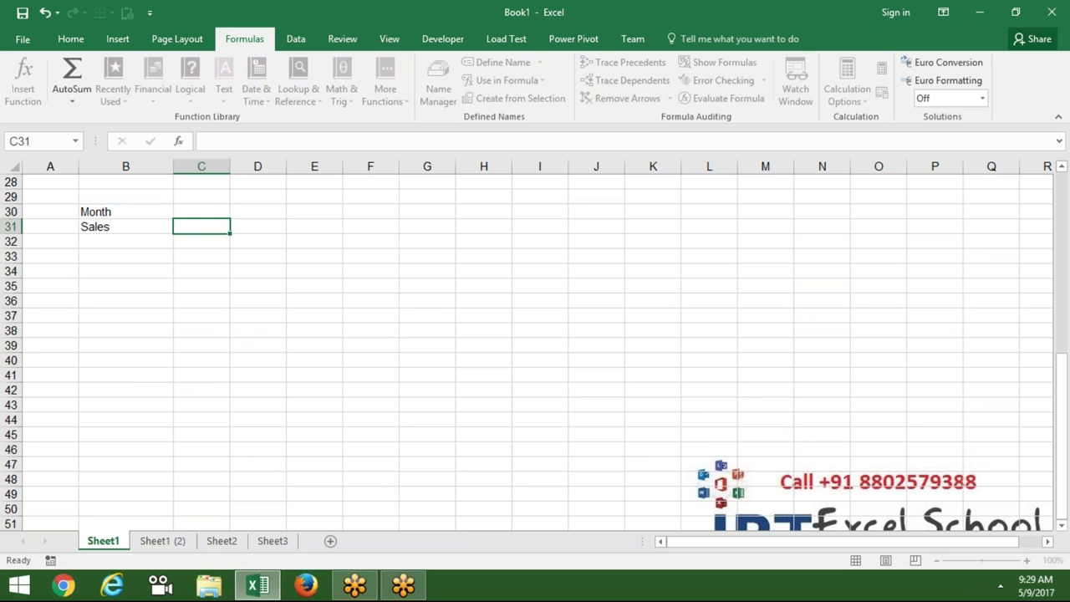
{"action": "left_click", "coordinate": [202, 211]}
{"action": "type", "text": "Jan"}
{"action": "key", "text": "Return"}
{"action": "left_click", "coordinate": [202, 211]}
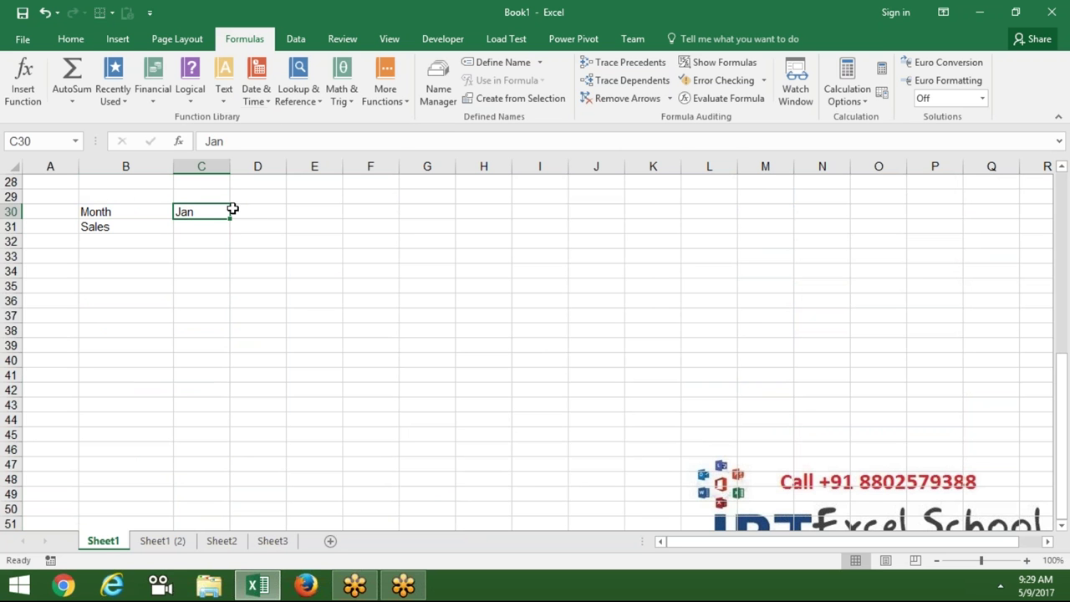
{"action": "left_click_drag", "start_coordinate": [231, 218], "coordinate": [454, 213]}
Enter sales figures 85, 69, 85, 25 and 65 in C31:G31.
{"action": "left_click", "coordinate": [204, 236]}
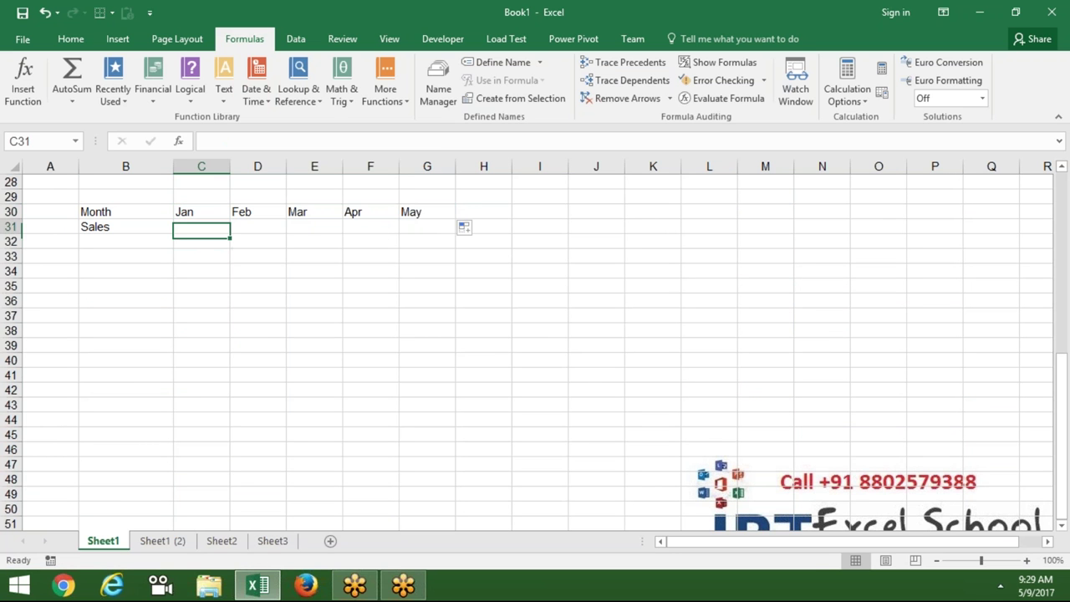
{"action": "type", "text": "85"}
{"action": "key", "text": "Tab"}
{"action": "type", "text": "69"}
{"action": "key", "text": "Tab"}
{"action": "type", "text": "85"}
{"action": "key", "text": "Tab"}
{"action": "type", "text": "25"}
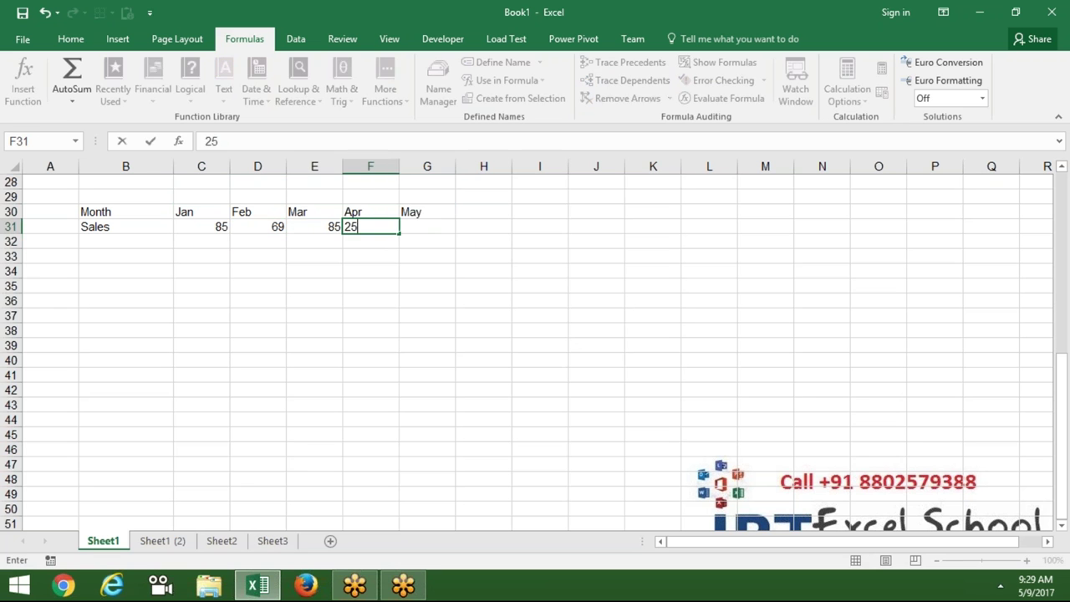
{"action": "key", "text": "Tab"}
{"action": "type", "text": "5"}
{"action": "key", "text": "Tab"}
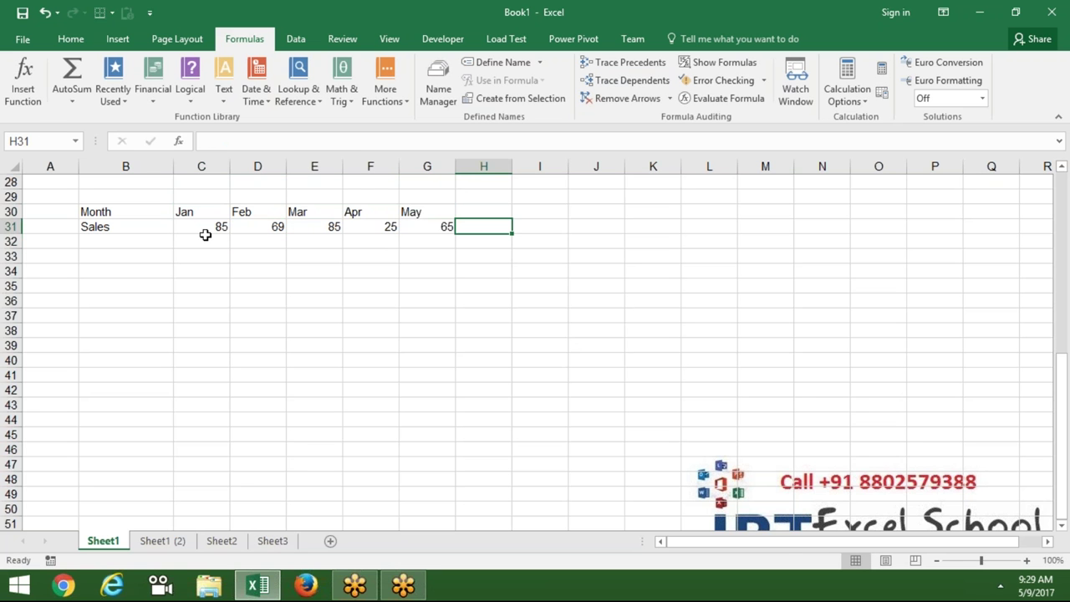
{"action": "left_click", "coordinate": [1014, 590]}
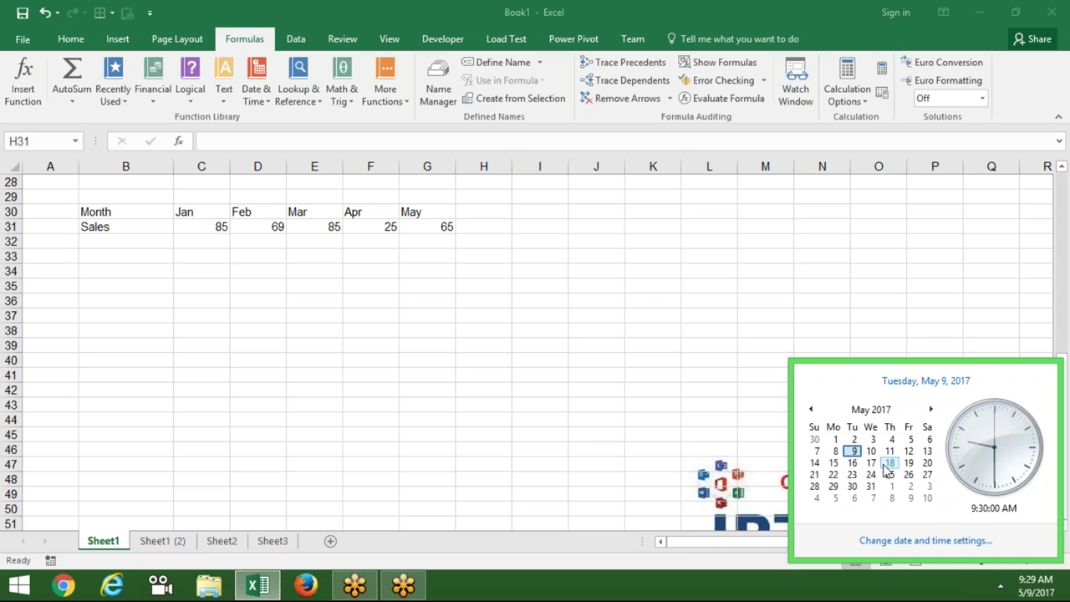
{"action": "left_click", "coordinate": [466, 394]}
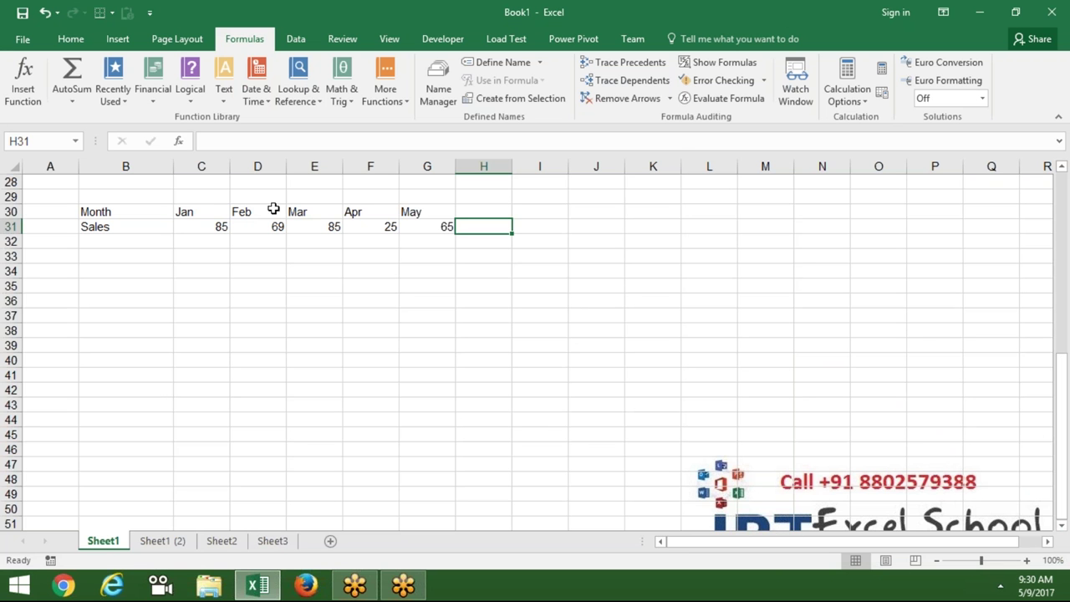
Copy the Month/Sales table and paste it transposed at B34.
{"action": "key", "text": "Down"}
{"action": "key", "text": "Up"}
{"action": "key", "text": "Up"}
{"action": "key", "text": "Up"}
{"action": "key", "text": "Up"}
{"action": "key", "text": "ctrl+shift+Right"}
{"action": "key", "text": "ctrl+shift+Down"}
{"action": "key", "text": "ctrl+c"}
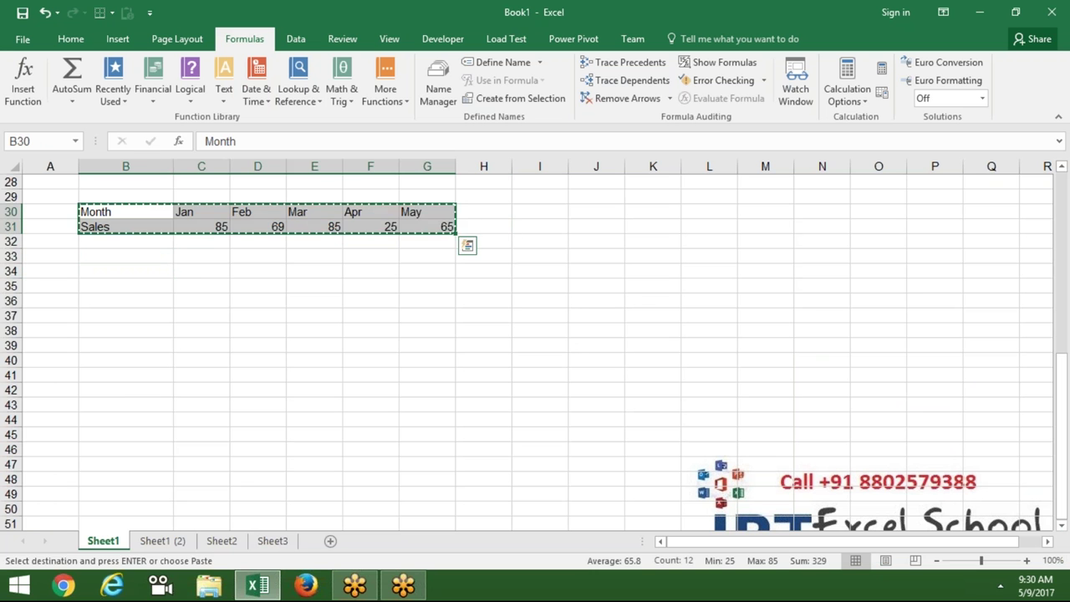
{"action": "right_click", "coordinate": [138, 271]}
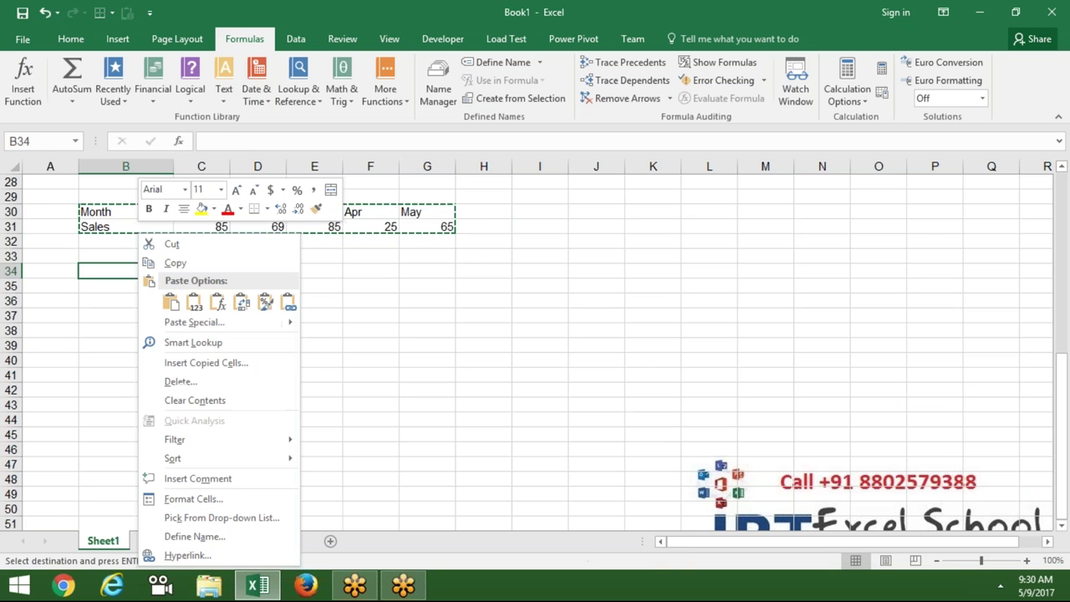
{"action": "mouse_move", "coordinate": [209, 321]}
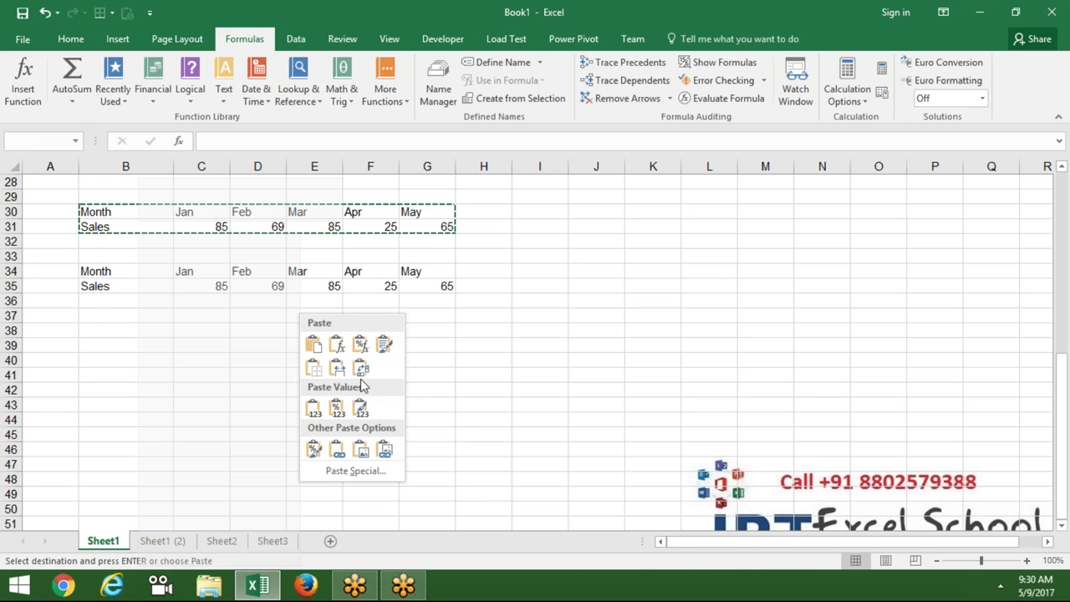
{"action": "left_click", "coordinate": [362, 370]}
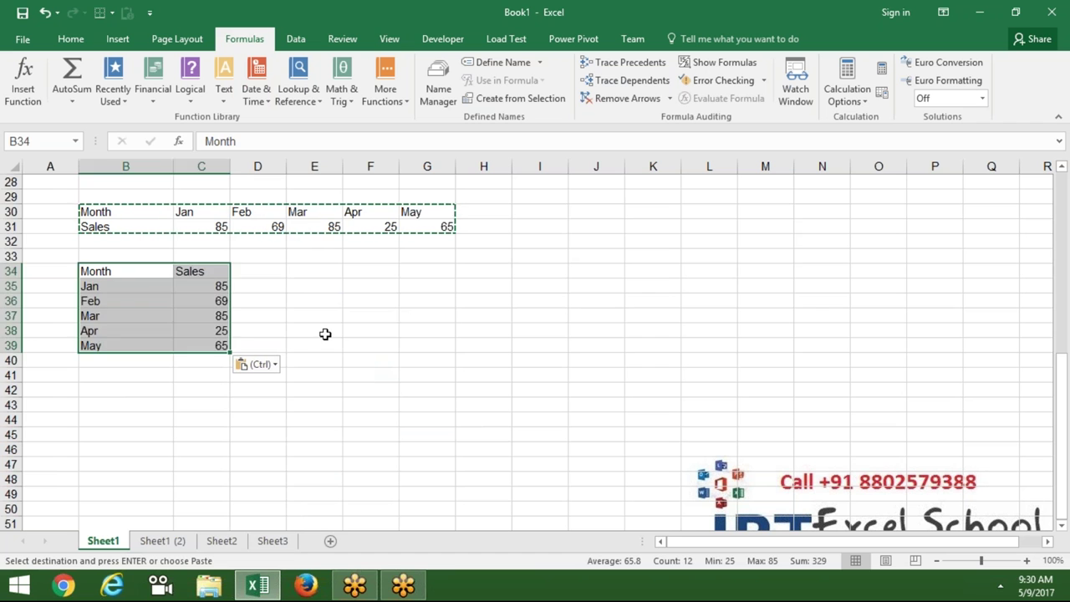
{"action": "left_click", "coordinate": [324, 332]}
Compare pasted values with the originals, then clear the transposed copy in B34:C39.
{"action": "left_click", "coordinate": [224, 228]}
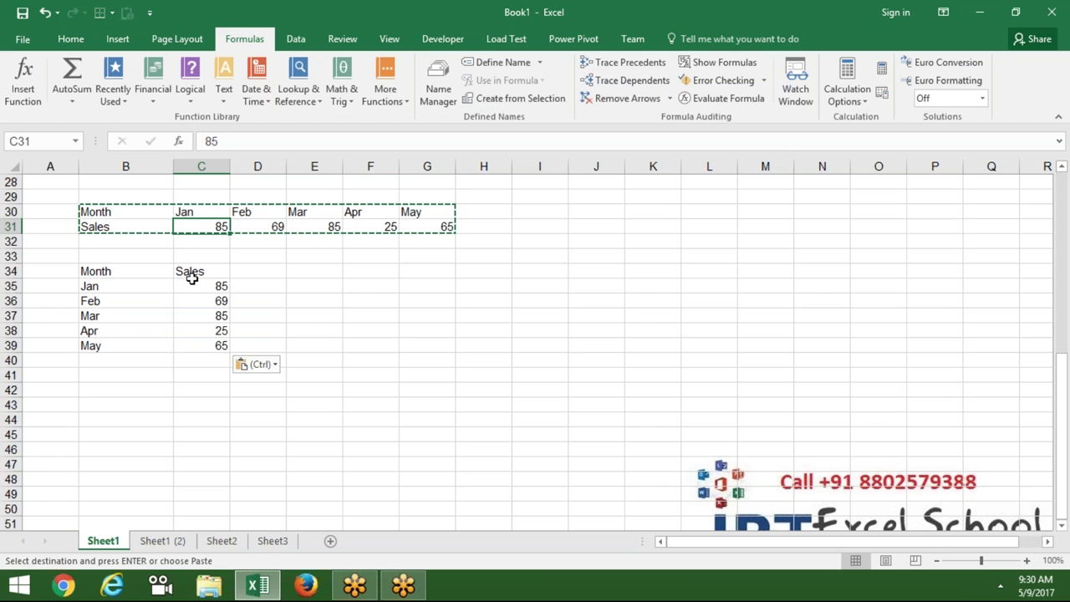
{"action": "left_click", "coordinate": [192, 281]}
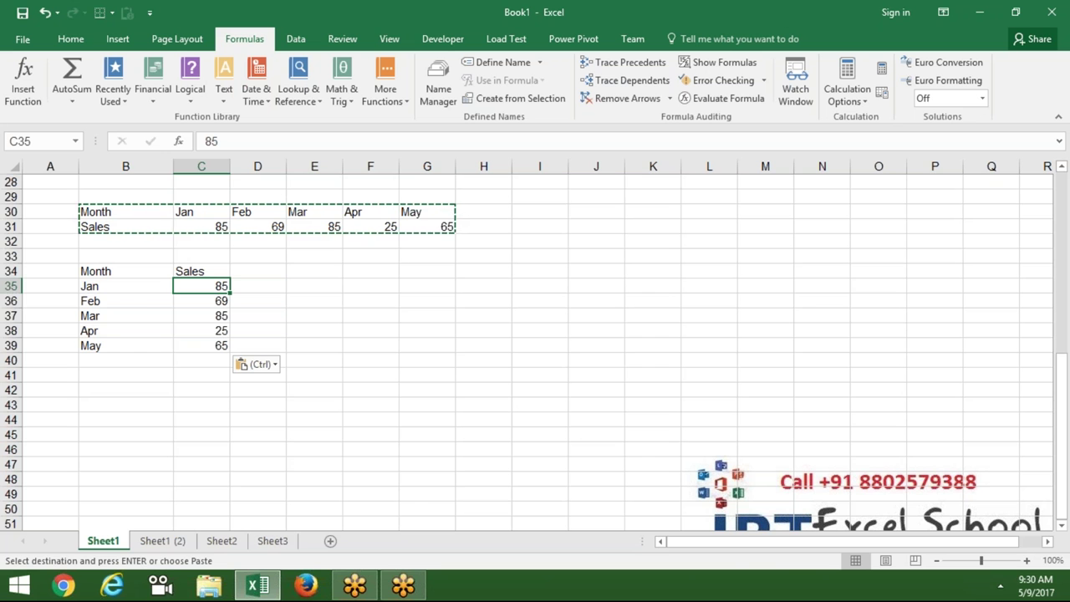
{"action": "left_click", "coordinate": [199, 271]}
{"action": "left_click_drag", "start_coordinate": [125, 271], "coordinate": [201, 346]}
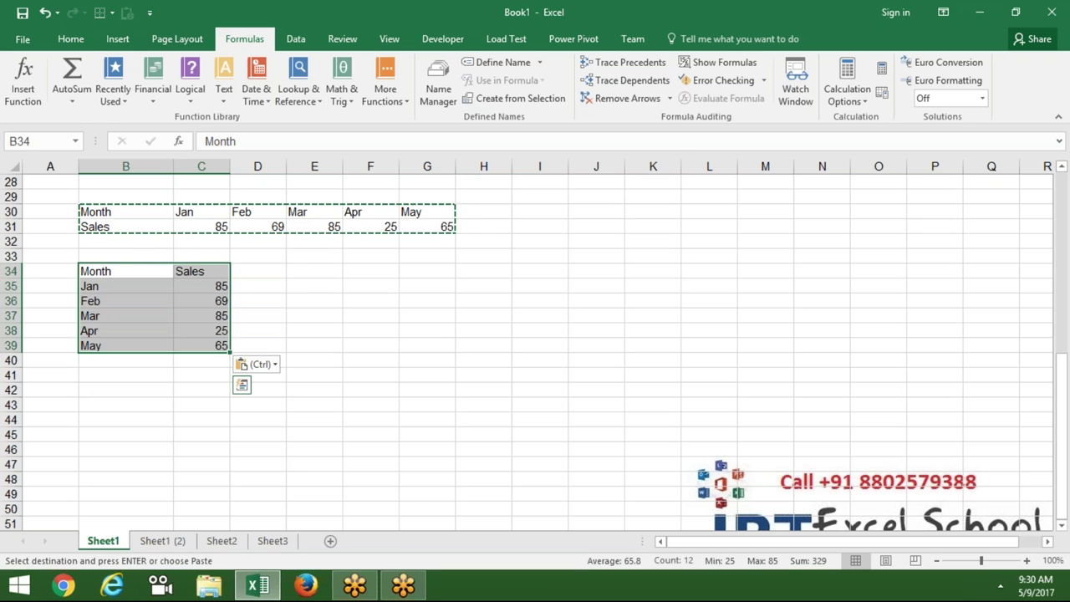
{"action": "key", "text": "Delete"}
{"action": "left_click", "coordinate": [125, 256]}
Enter =TRANSPOSE(B30:G31) in cell B34.
{"action": "left_click", "coordinate": [125, 270]}
{"action": "type", "text": "="}
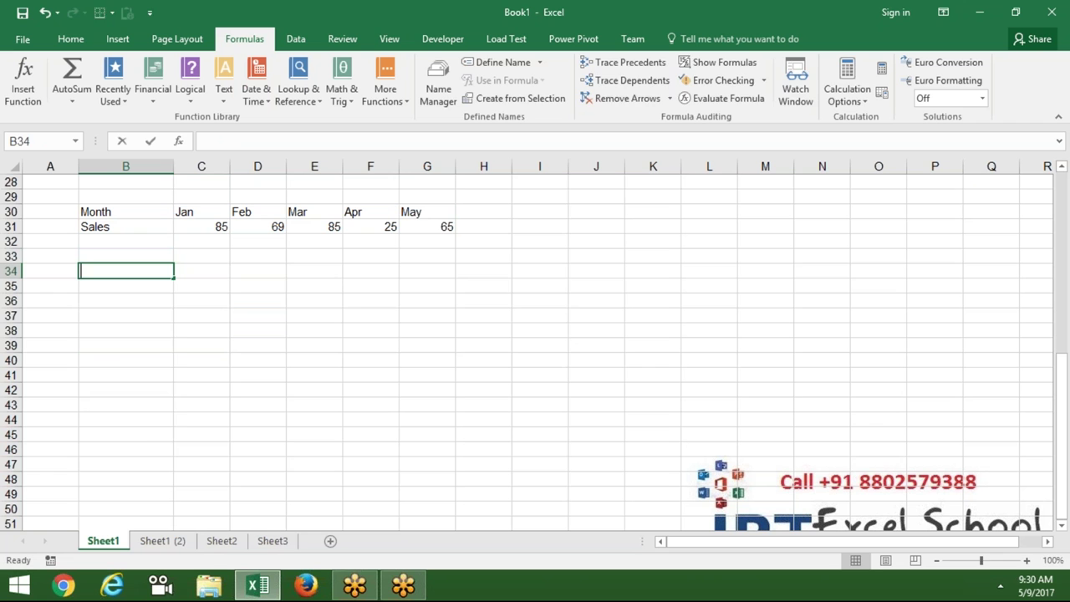
{"action": "type", "text": "tr"}
{"action": "key", "text": "Tab"}
{"action": "key", "text": "Up"}
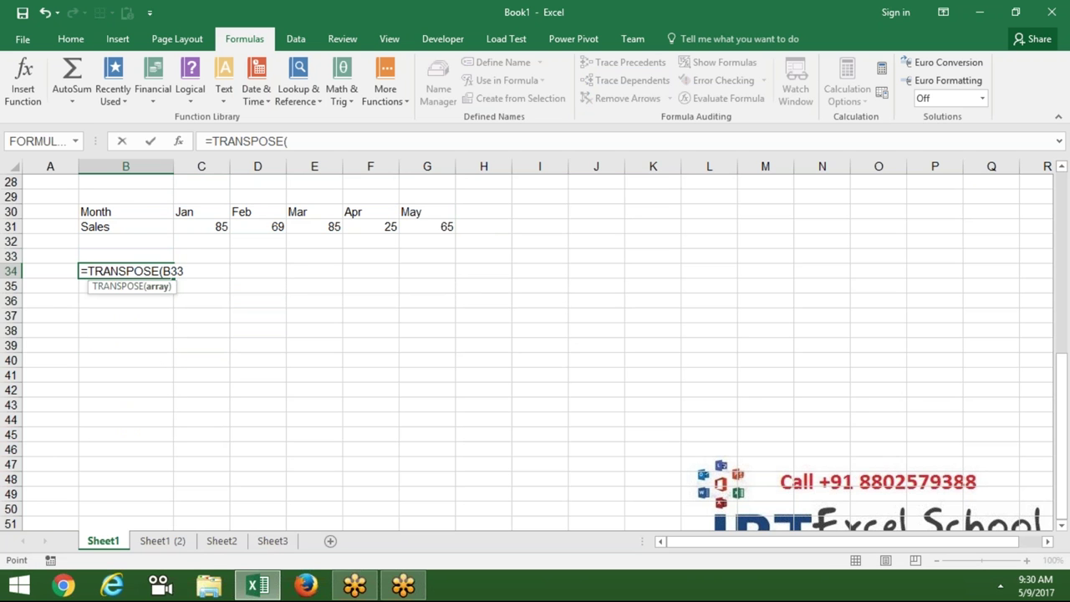
{"action": "key", "text": "Up"}
{"action": "key", "text": "Up"}
{"action": "key", "text": "Up"}
{"action": "left_click_drag", "start_coordinate": [126, 211], "coordinate": [451, 227]}
{"action": "key", "text": "Return"}
Select the B34:C38 output block and enter the TRANSPOSE formula there as an array formula.
{"action": "left_click", "coordinate": [125, 271]}
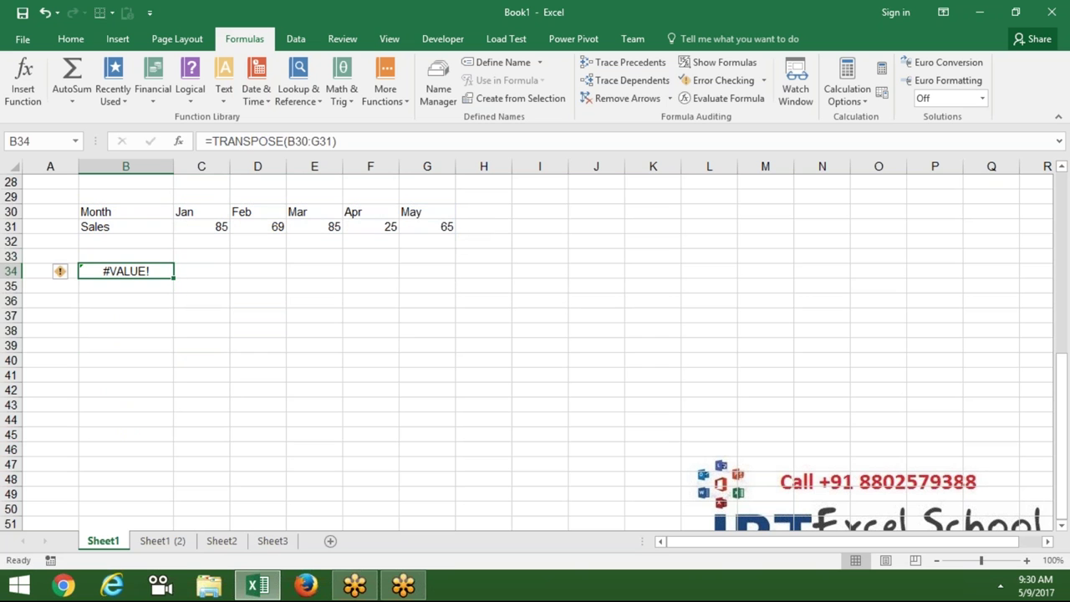
{"action": "key", "text": "Up"}
{"action": "key", "text": "Up"}
{"action": "key", "text": "Up"}
{"action": "key", "text": "Up"}
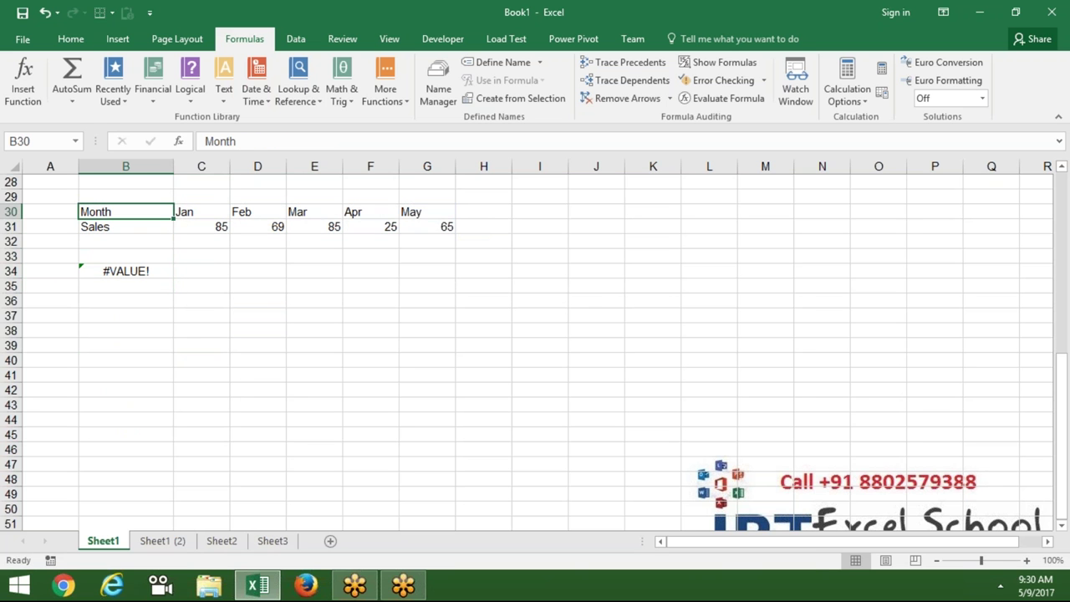
{"action": "key", "text": "shift+Right"}
{"action": "key", "text": "shift+Right"}
{"action": "key", "text": "shift+Right"}
{"action": "key", "text": "shift+Right"}
{"action": "key", "text": "shift+Right"}
{"action": "key", "text": "shift+Down"}
{"action": "key", "text": "Down"}
{"action": "key", "text": "Down"}
{"action": "key", "text": "Down"}
{"action": "key", "text": "Down"}
{"action": "key", "text": "shift+Right"}
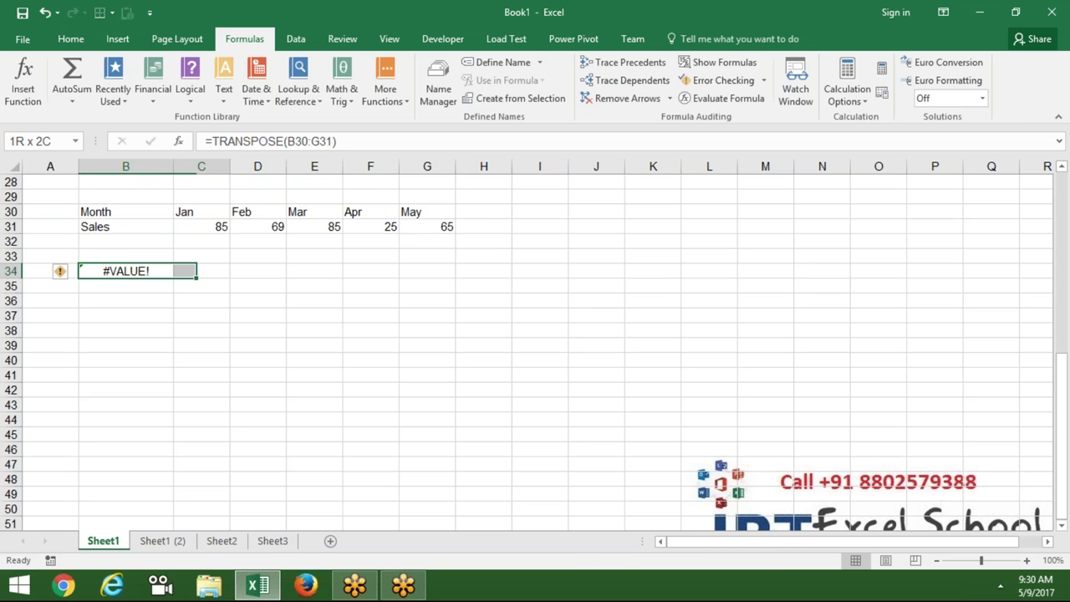
{"action": "key", "text": "shift+Down"}
{"action": "key", "text": "shift+Down"}
{"action": "key", "text": "shift+Down"}
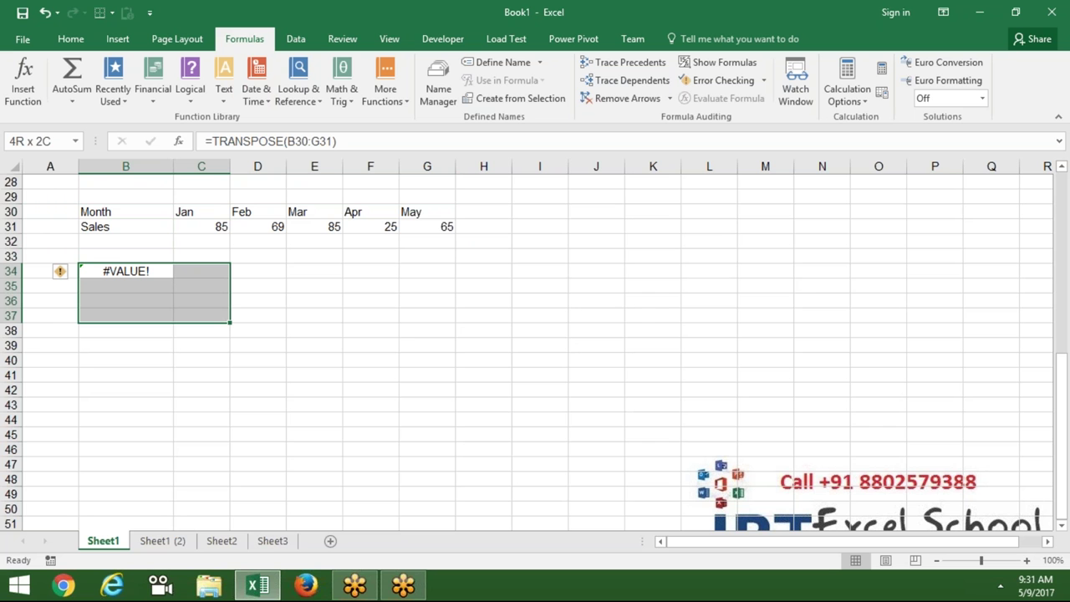
{"action": "key", "text": "shift+Down"}
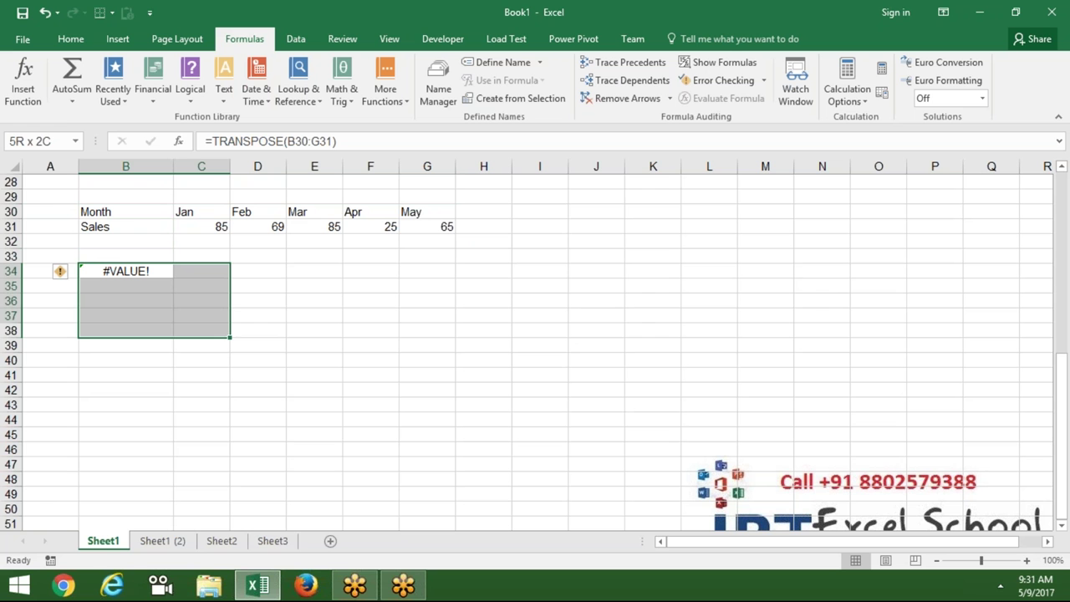
{"action": "key", "text": "shift+Up"}
{"action": "key", "text": "shift+Up"}
{"action": "key", "text": "shift+Up"}
{"action": "key", "text": "shift+Up"}
{"action": "key", "text": "shift+Down"}
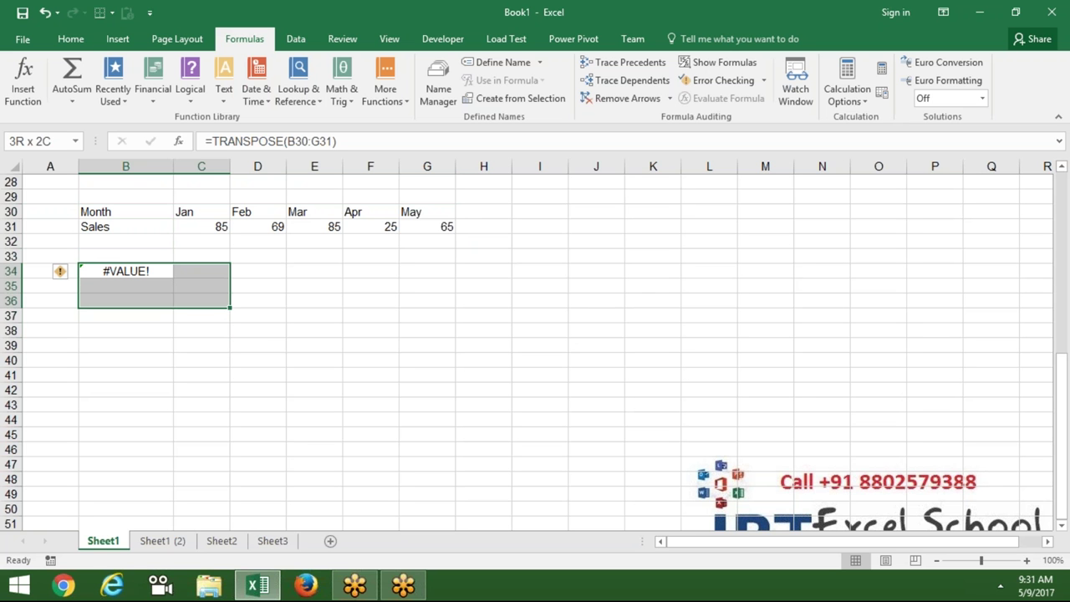
{"action": "key", "text": "shift+Down"}
{"action": "key", "text": "shift+Down"}
{"action": "key", "text": "shift+Down"}
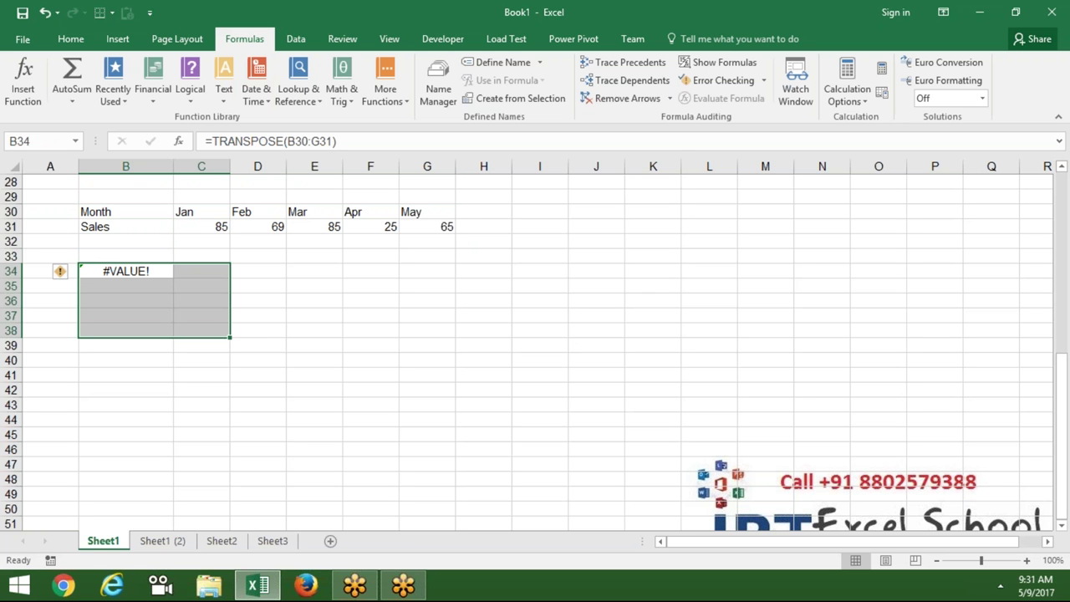
{"action": "key", "text": "F2"}
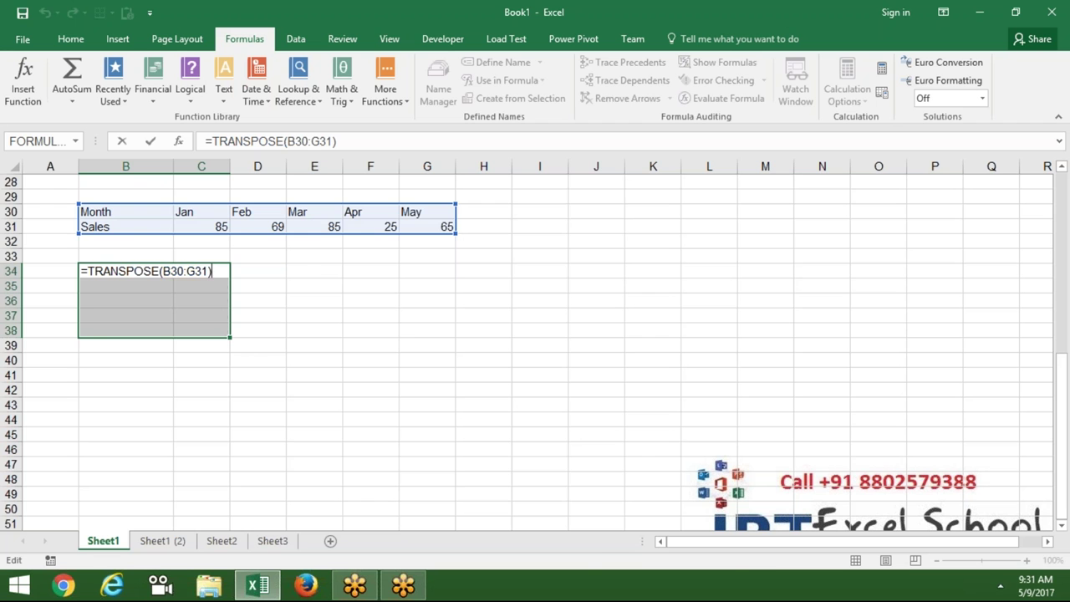
{"action": "key", "text": "ctrl+shift+Return"}
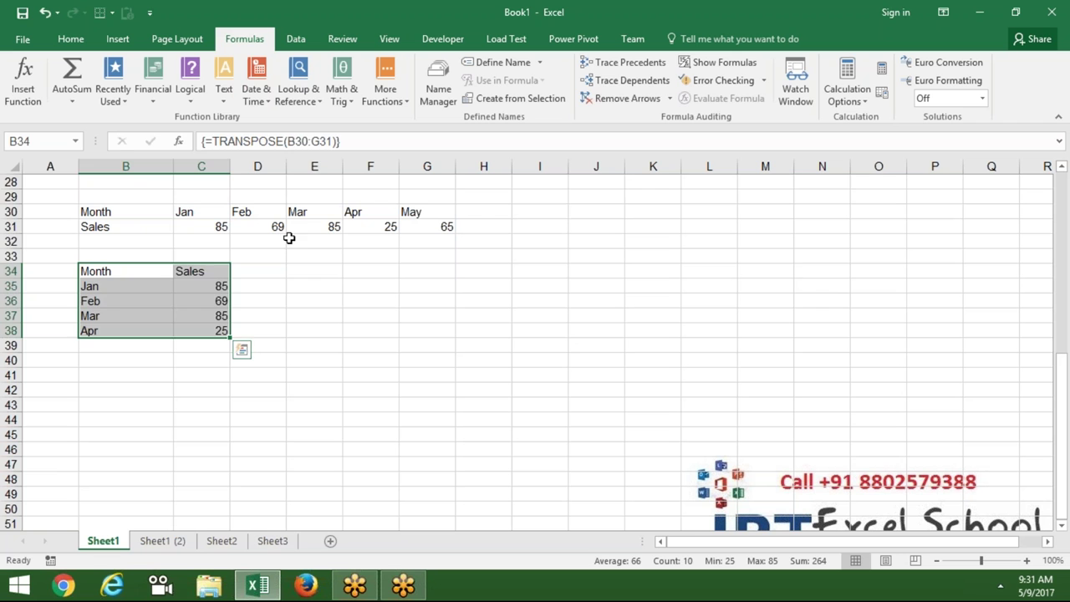
Set March sales in E31 to 65, then undo the change.
{"action": "left_click", "coordinate": [288, 240]}
{"action": "left_click", "coordinate": [303, 227]}
{"action": "type", "text": "65"}
{"action": "key", "text": "Return"}
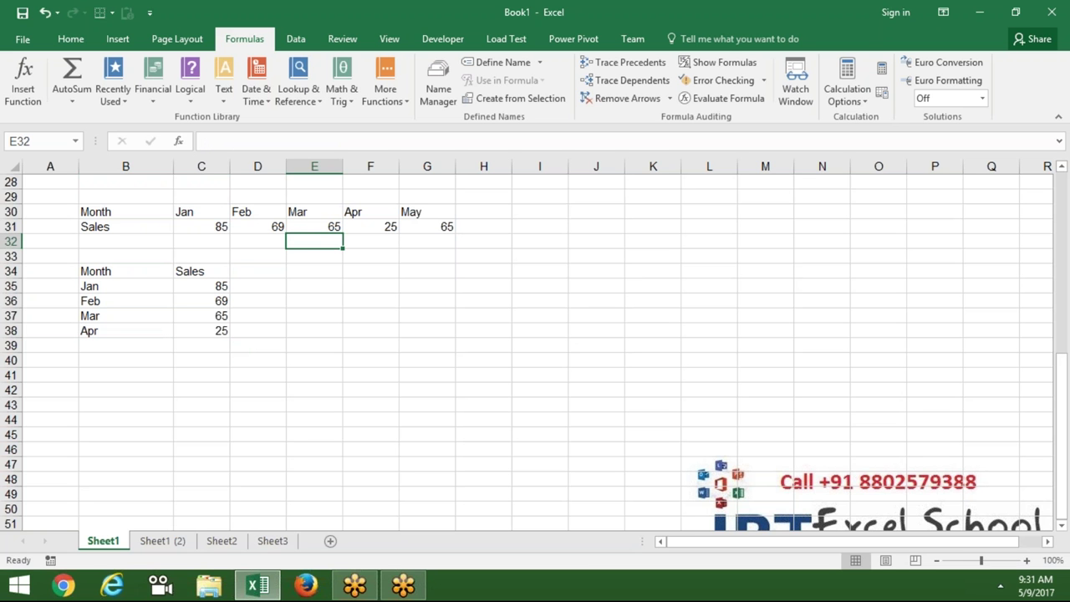
{"action": "key", "text": "ctrl+z"}
Undo the array entry and re-enter =TRANSPOSE(B30:G31) in B34.
{"action": "key", "text": "ctrl+z"}
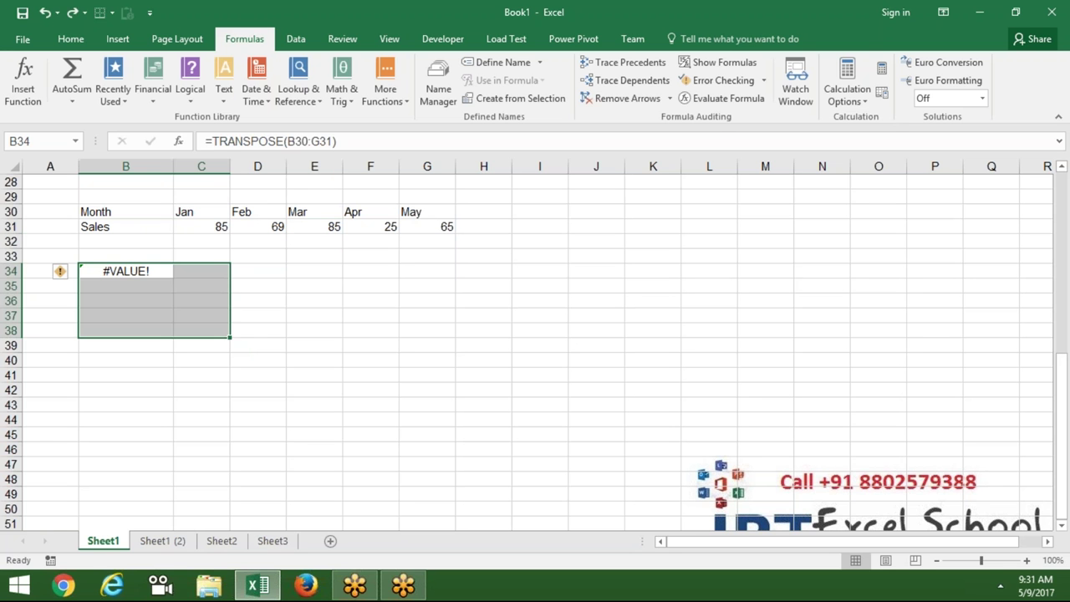
{"action": "key", "text": "ctrl+z"}
{"action": "key", "text": "F2"}
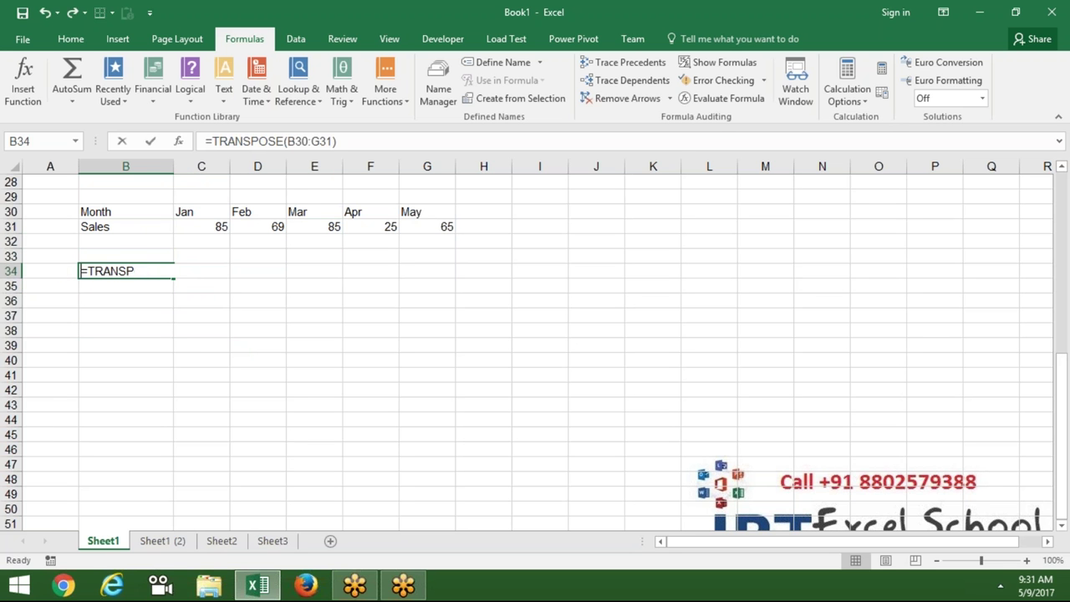
{"action": "key", "text": "Escape"}
{"action": "type", "text": "=tr"}
{"action": "key", "text": "Tab"}
{"action": "key", "text": "Up"}
{"action": "key", "text": "Up"}
{"action": "key", "text": "Up"}
{"action": "key", "text": "Up"}
{"action": "key", "text": "shift+Right"}
{"action": "key", "text": "shift+Right"}
{"action": "key", "text": "shift+Right"}
{"action": "key", "text": "shift+Down"}
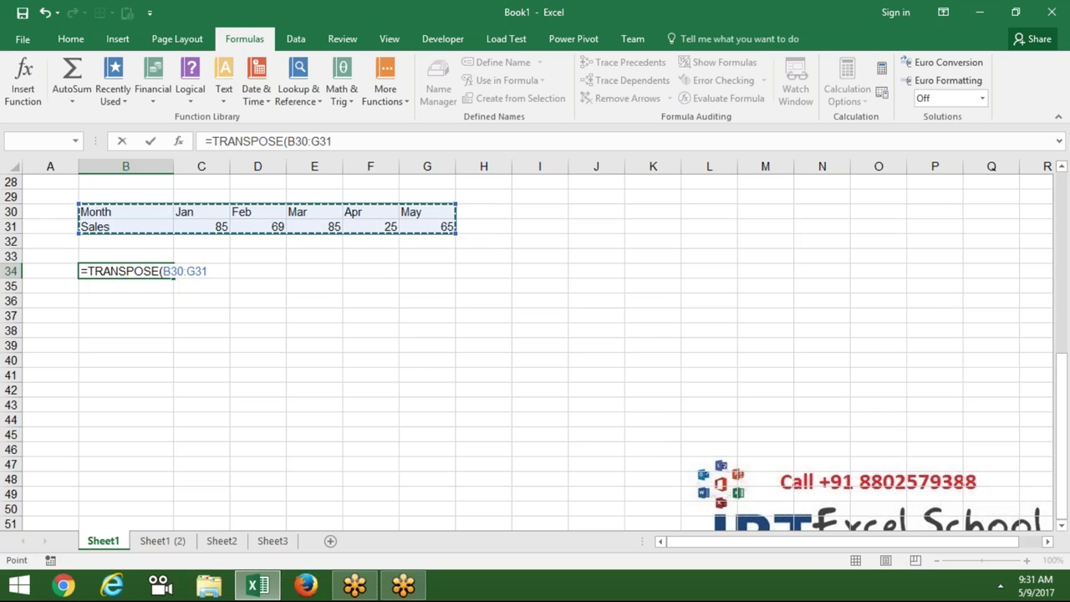
{"action": "key", "text": "ctrl+Return"}
Check the size of the Month/Sales source range B30:G31.
{"action": "key", "text": "Up"}
{"action": "key", "text": "Up"}
{"action": "key", "text": "Up"}
{"action": "key", "text": "Up"}
{"action": "key", "text": "shift+Down"}
{"action": "key", "text": "Up"}
{"action": "key", "text": "Down"}
{"action": "key", "text": "shift+Right"}
{"action": "key", "text": "shift+Right"}
{"action": "key", "text": "shift+Right"}
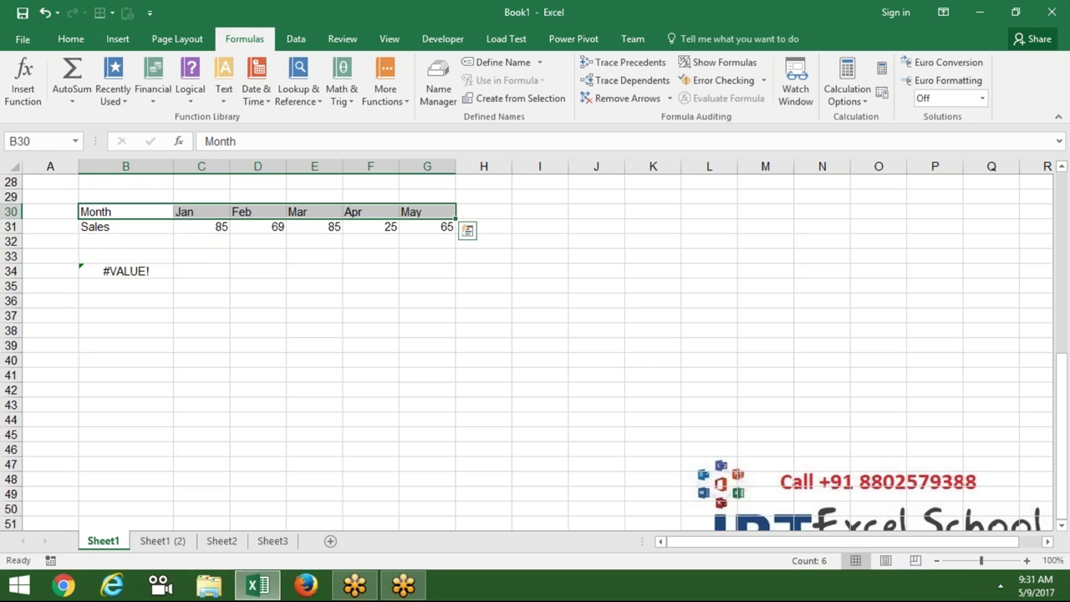
{"action": "key", "text": "Down"}
{"action": "key", "text": "shift+Right"}
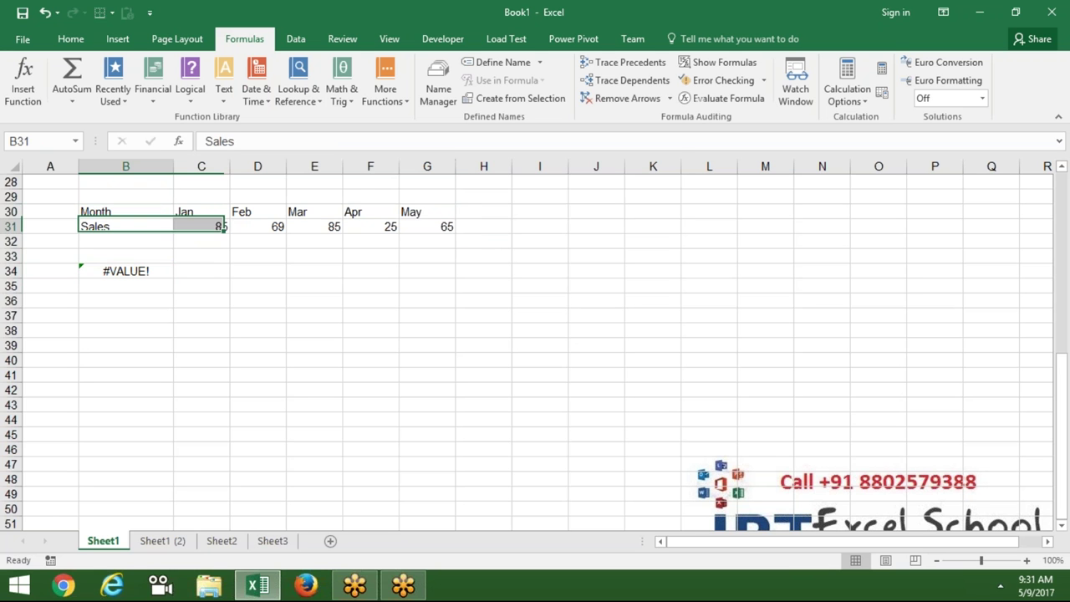
{"action": "key", "text": "shift+Left"}
Select the two-column B34:C39 block and enter the TRANSPOSE formula as an array formula.
{"action": "key", "text": "Down"}
{"action": "key", "text": "Down"}
{"action": "key", "text": "Down"}
{"action": "key", "text": "shift+Right"}
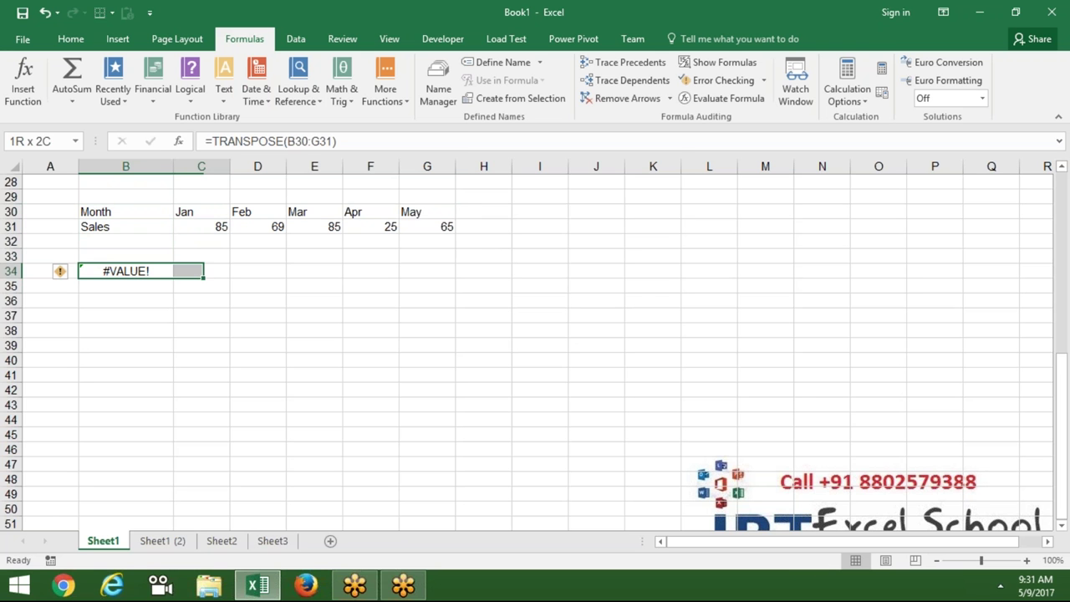
{"action": "key", "text": "shift+Down"}
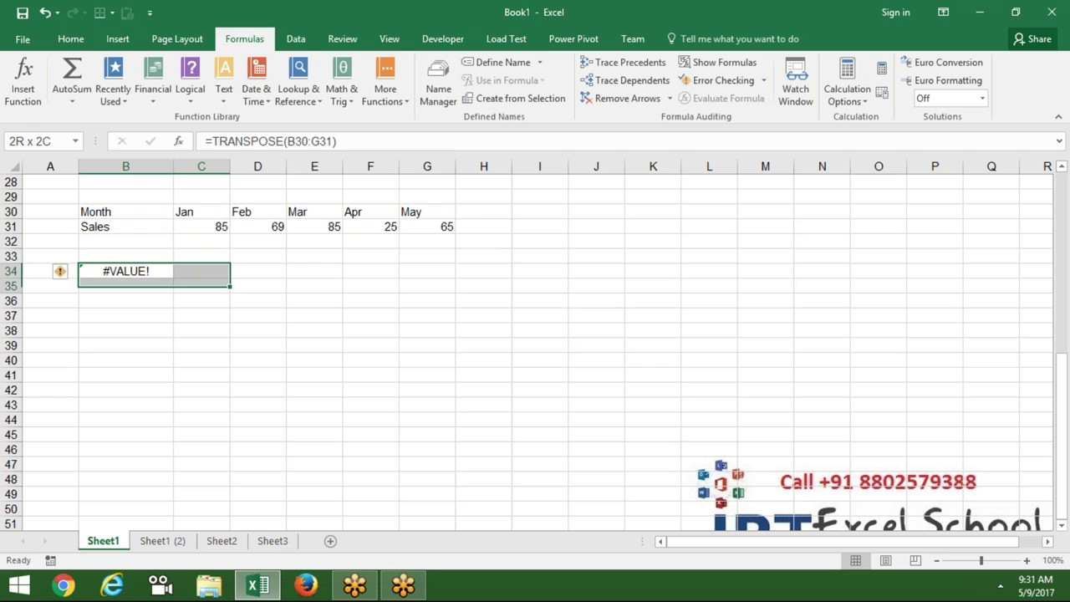
{"action": "key", "text": "shift+Down"}
{"action": "key", "text": "shift+Down"}
{"action": "key", "text": "shift+Down"}
{"action": "key", "text": "shift+Down"}
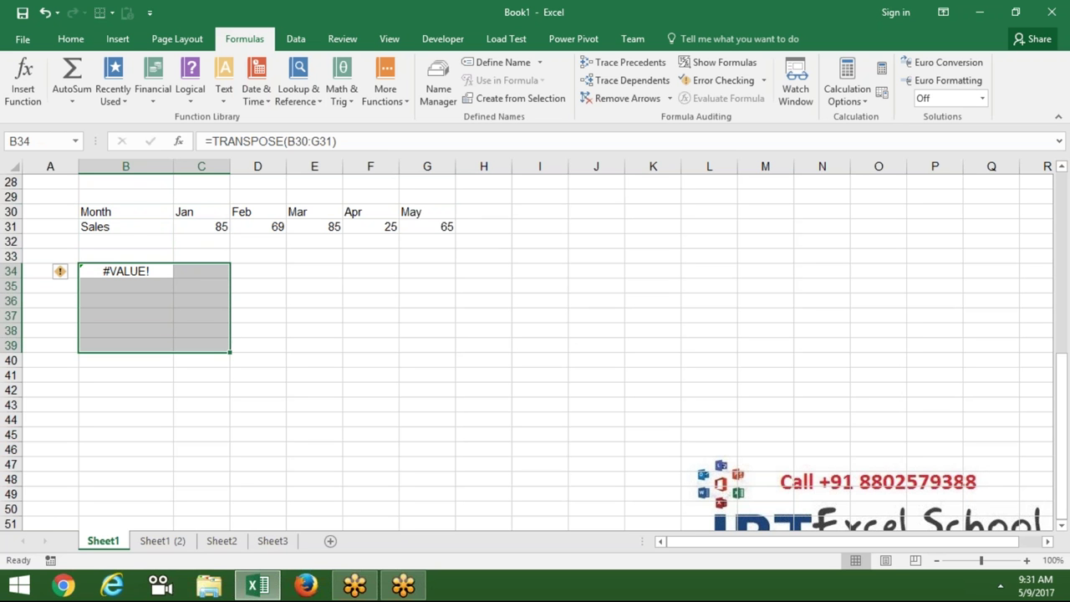
{"action": "key", "text": "F2"}
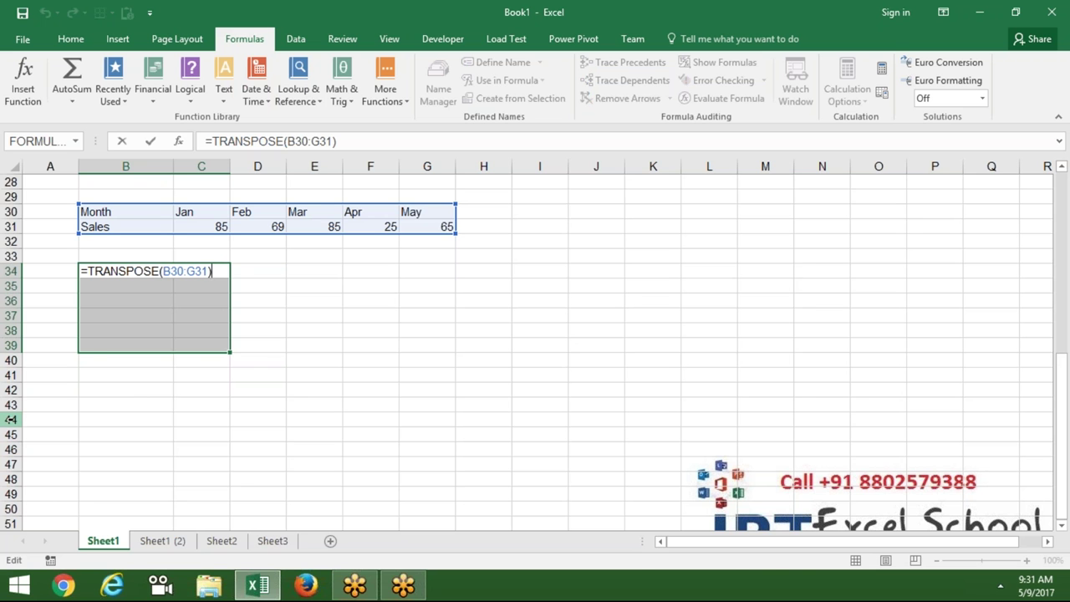
{"action": "key", "text": "ctrl+shift+Return"}
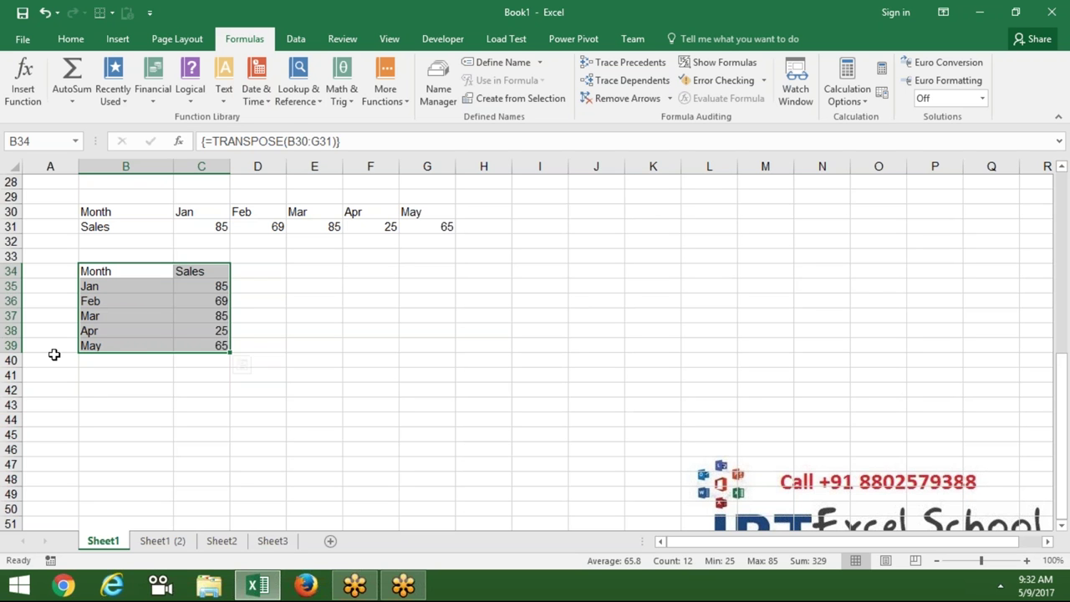
Go to the Sheet1 (2) sheet, select E18, and browse the Lookup & Reference functions.
{"action": "left_click", "coordinate": [308, 99]}
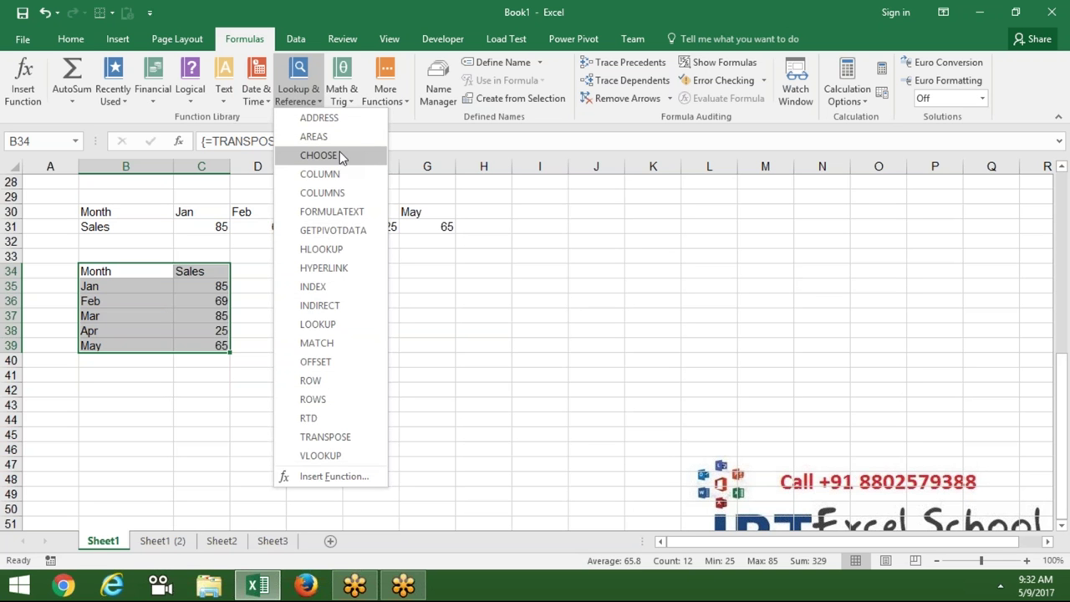
{"action": "left_click", "coordinate": [163, 541]}
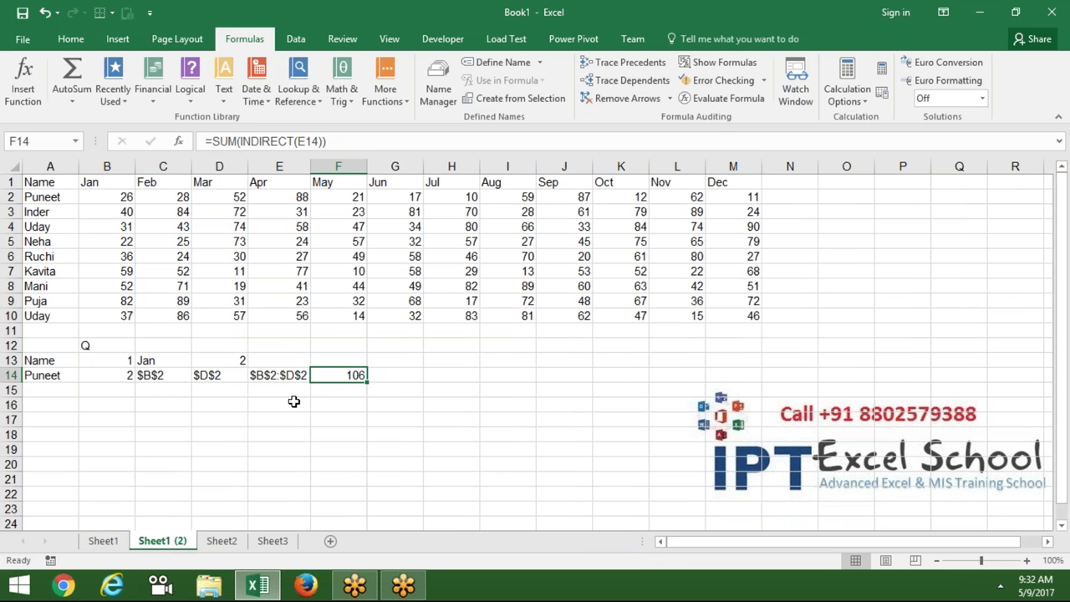
{"action": "left_click", "coordinate": [298, 436]}
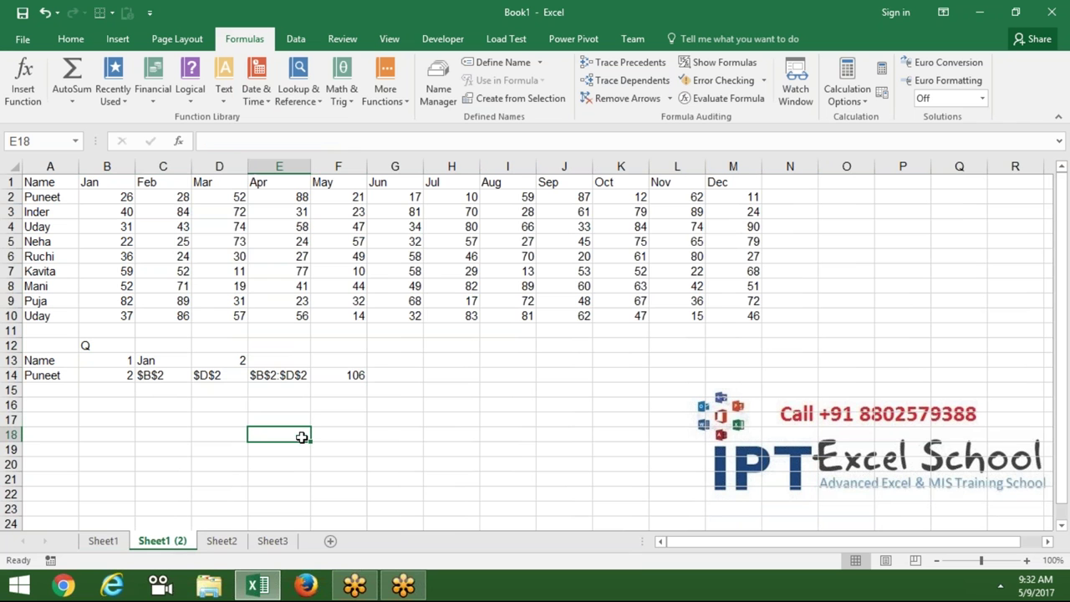
{"action": "left_click", "coordinate": [317, 101]}
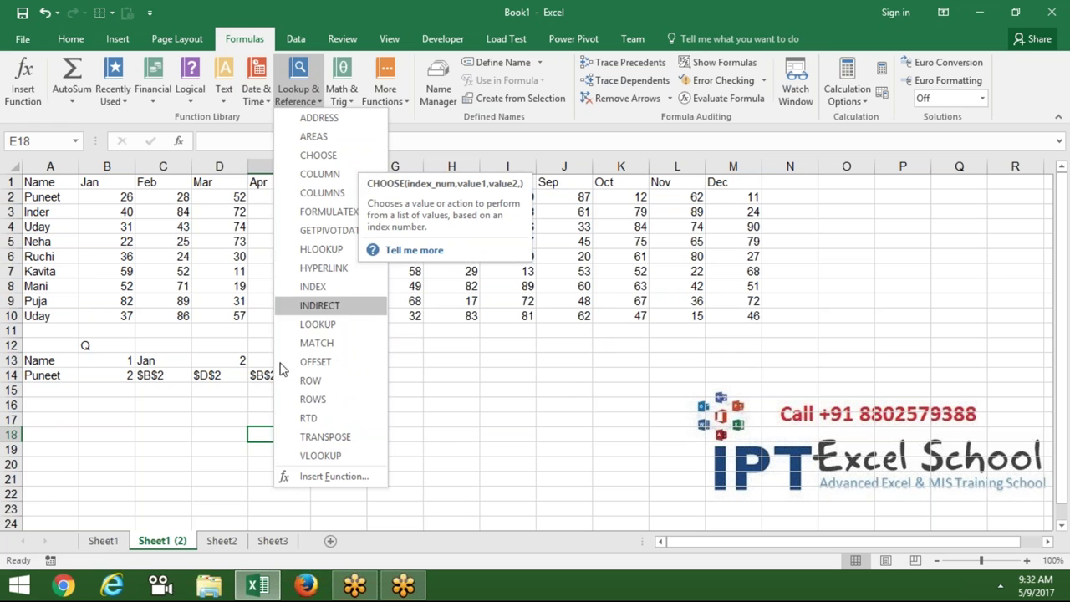
{"action": "key", "text": "Escape"}
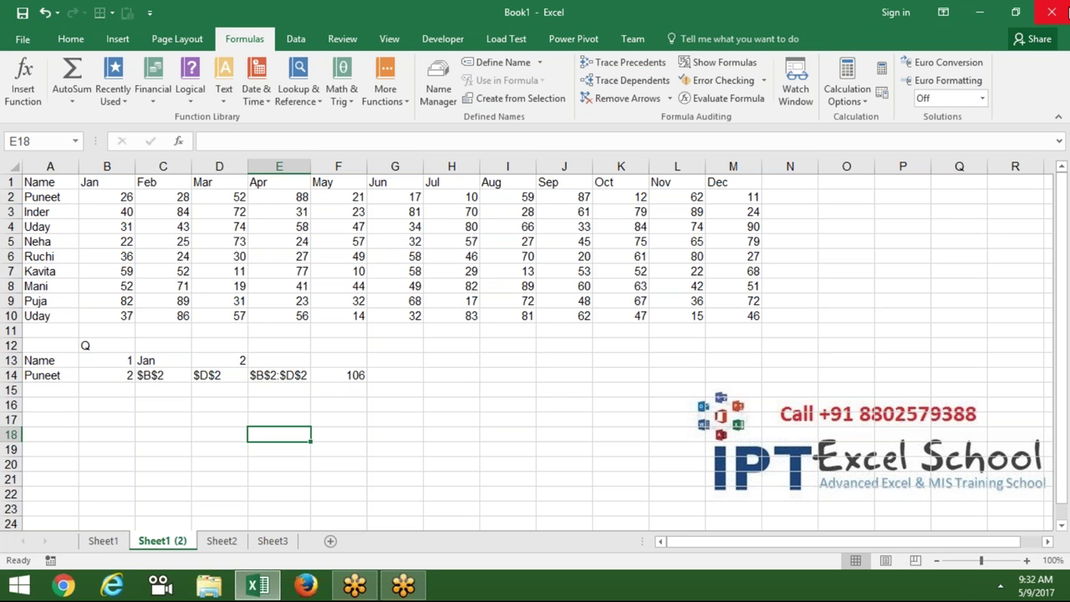